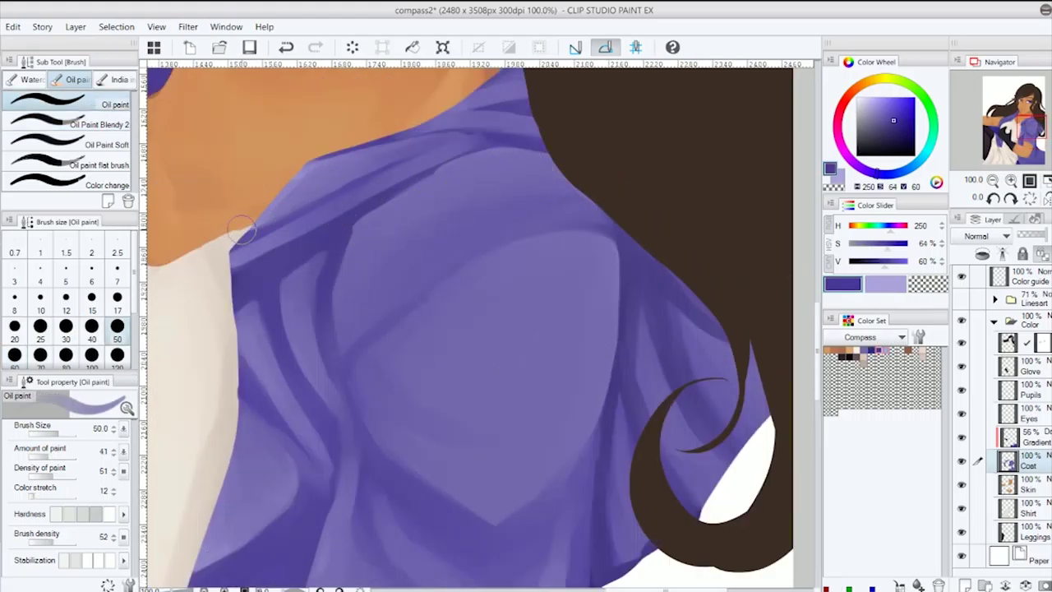
Undo the last coat stroke and smooth the purple coat's folds with the Oil Paint Blendy 2 brush
key(ctrl+z)
key(p)
key(b)
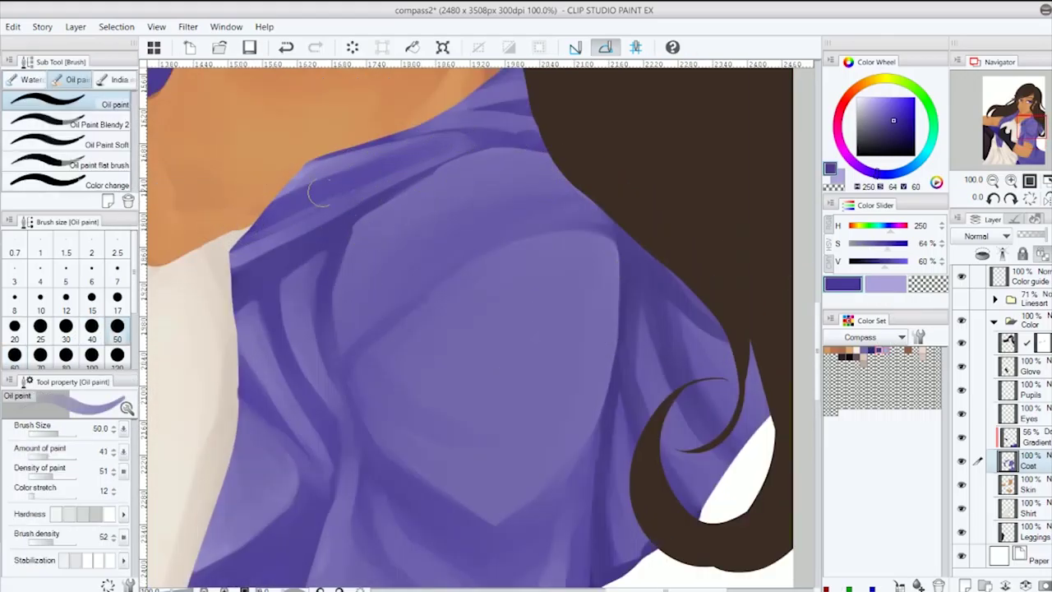
scroll(500, 299, down, 3)
scroll(400, 360, up, 1)
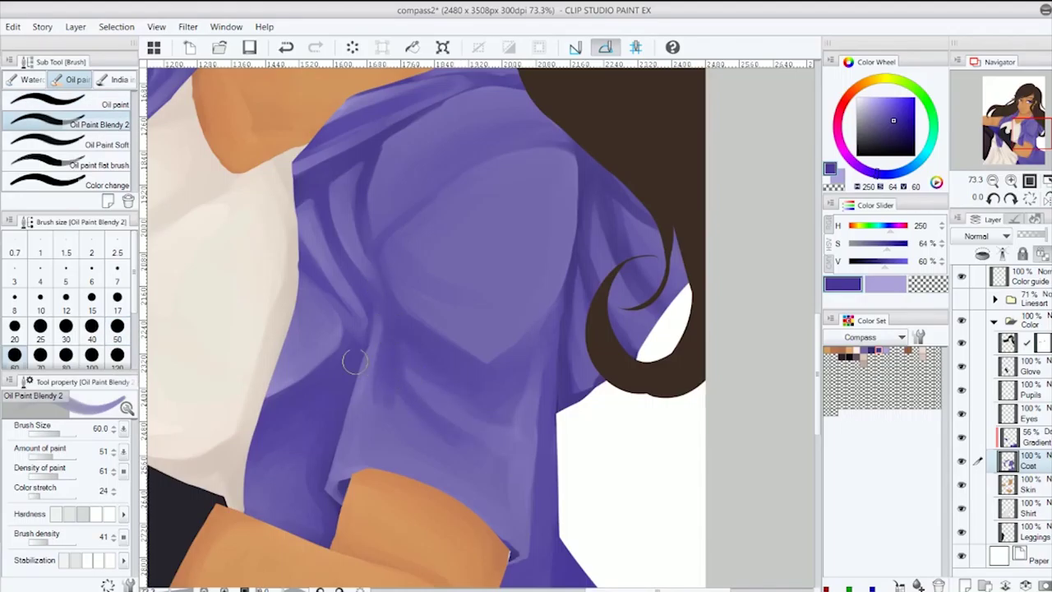
click(872, 351)
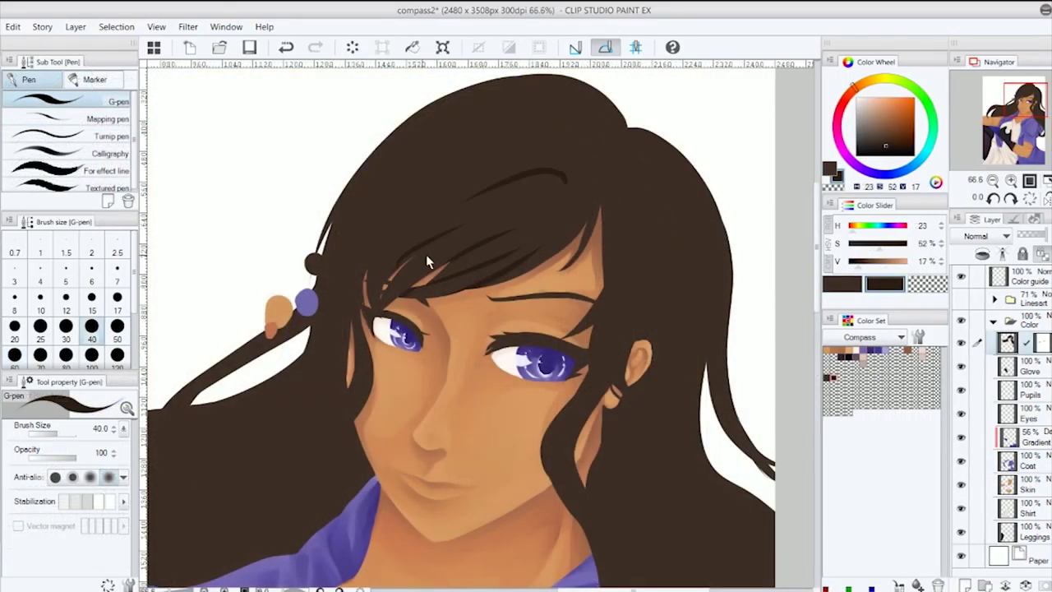
Undo the last G-pen hair stroke and paint dark strand shading over the bangs and crown with the size 50 Oil paint brush
key(ctrl+z)
key(b)
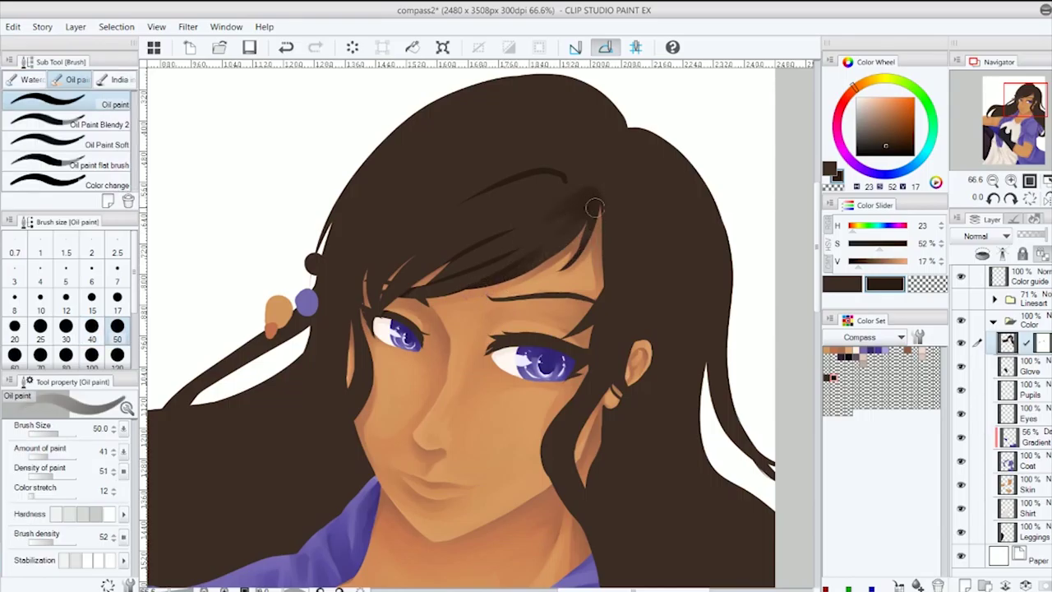
drag(505, 186, 594, 176)
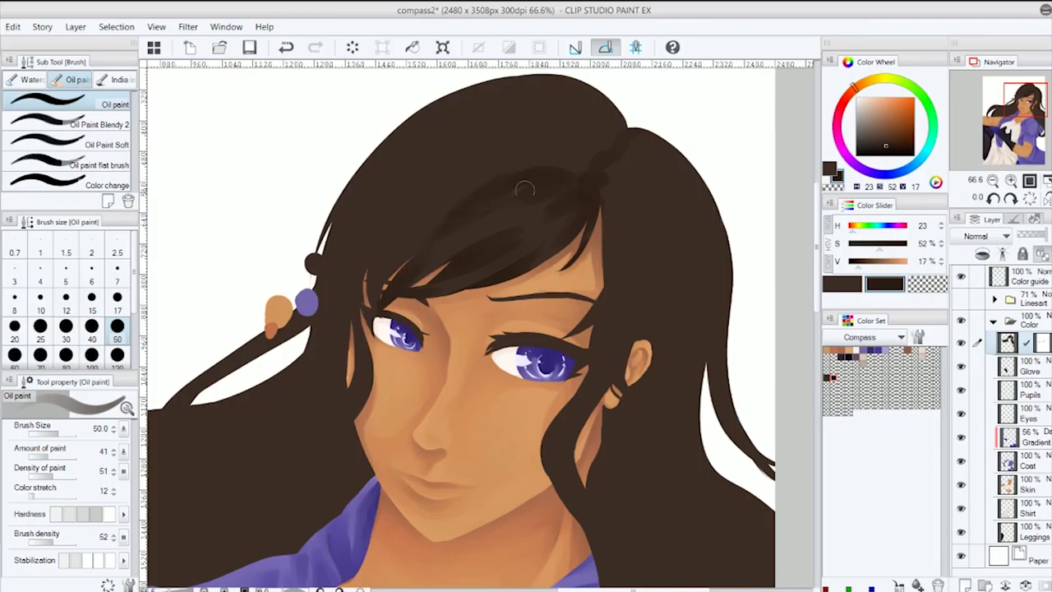
mouse_move(424, 182)
mouse_down()
mouse_move(508, 171)
mouse_move(325, 259)
mouse_move(349, 264)
mouse_move(581, 180)
mouse_move(545, 147)
mouse_move(524, 164)
mouse_move(498, 133)
mouse_move(363, 219)
mouse_move(439, 135)
mouse_move(523, 133)
mouse_up()
scroll(361, 384, up, 1)
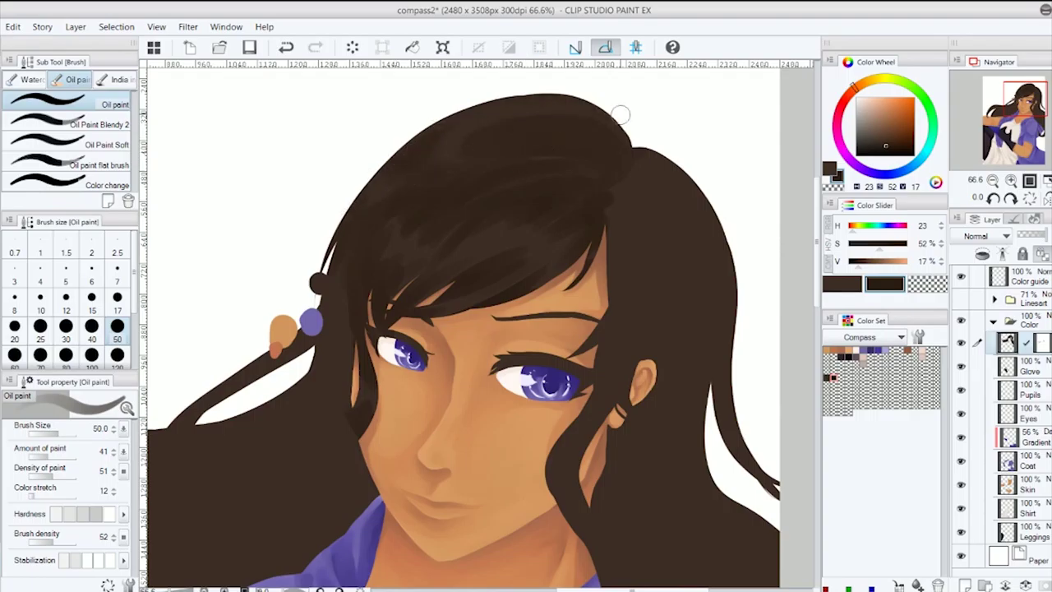
Shade the hair flowing over the outstretched arm with dark brown oil-paint strokes that follow the strands
drag(593, 303, 520, 257)
mouse_move(581, 191)
mouse_down()
mouse_move(293, 282)
mouse_move(412, 330)
mouse_up()
mouse_move(338, 432)
mouse_down()
mouse_move(526, 378)
mouse_move(556, 384)
mouse_up()
key(ctrl+z)
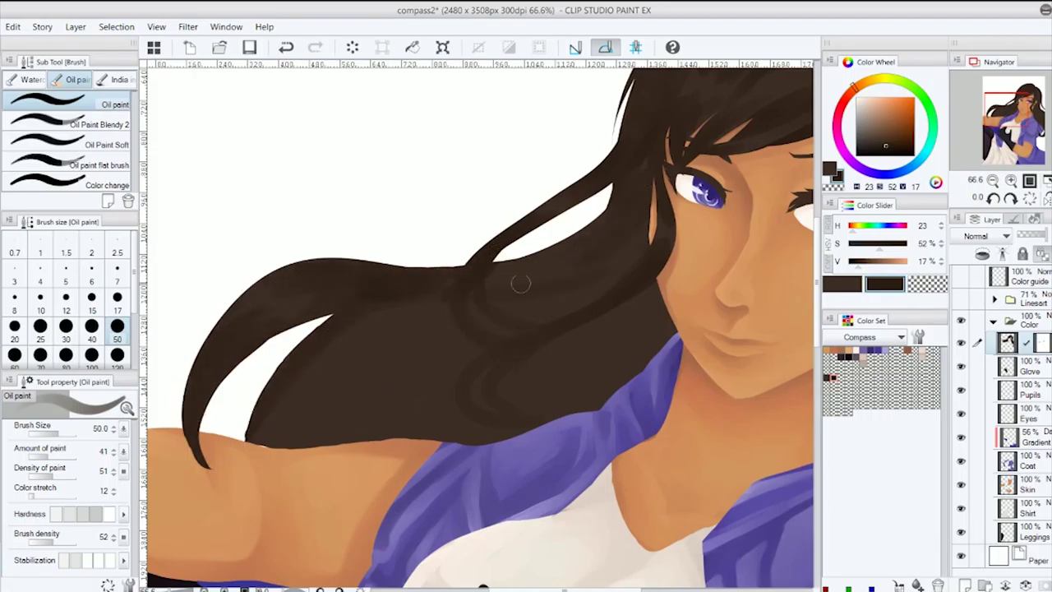
scroll(552, 310, up, 2)
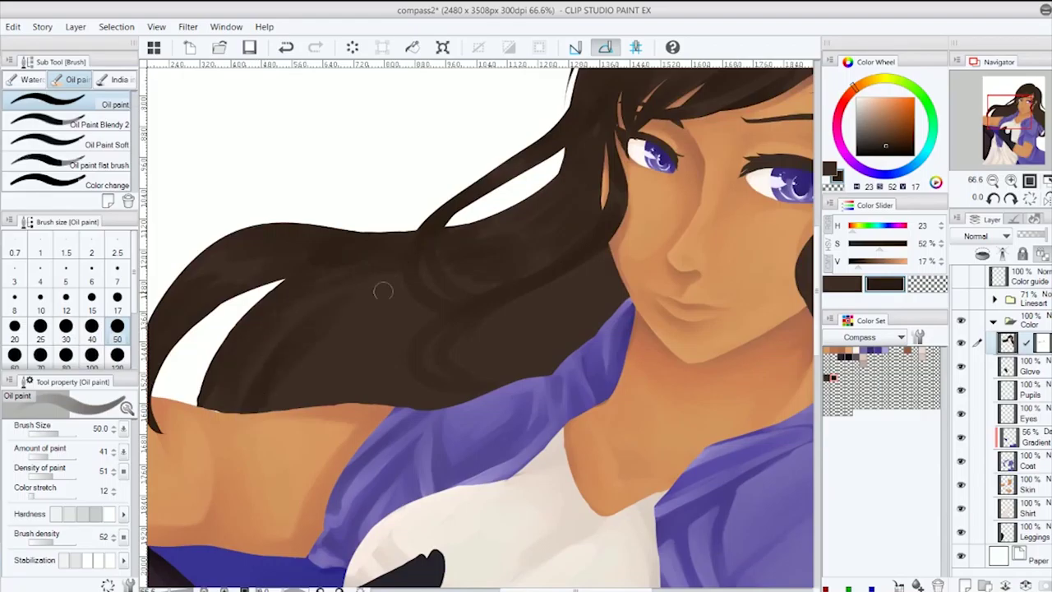
scroll(381, 289, down, 2)
mouse_move(322, 317)
mouse_down()
mouse_move(434, 293)
mouse_move(346, 357)
mouse_move(365, 315)
mouse_up()
drag(316, 403, 434, 385)
drag(465, 331, 378, 397)
Paint dark brown strand shading in the hair falling behind the ear and over the coat's shoulder
mouse_move(494, 191)
mouse_down()
mouse_move(468, 342)
mouse_move(526, 387)
mouse_move(460, 365)
mouse_up()
mouse_move(494, 312)
mouse_down()
mouse_move(640, 276)
mouse_move(526, 66)
mouse_up()
mouse_move(559, 542)
mouse_down()
mouse_move(551, 460)
mouse_move(501, 314)
mouse_up()
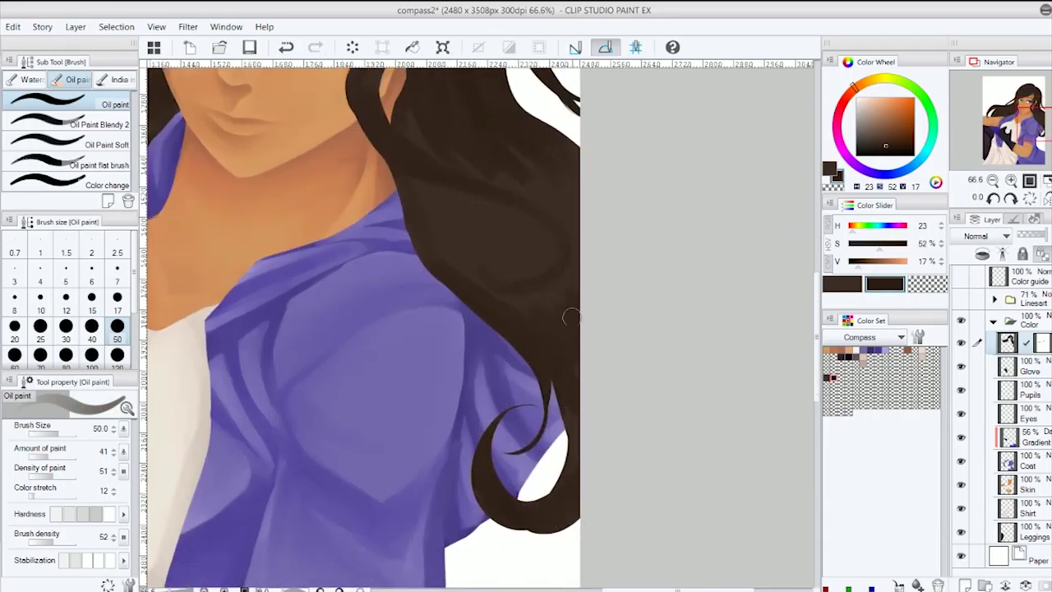
drag(479, 274, 535, 251)
drag(536, 251, 567, 231)
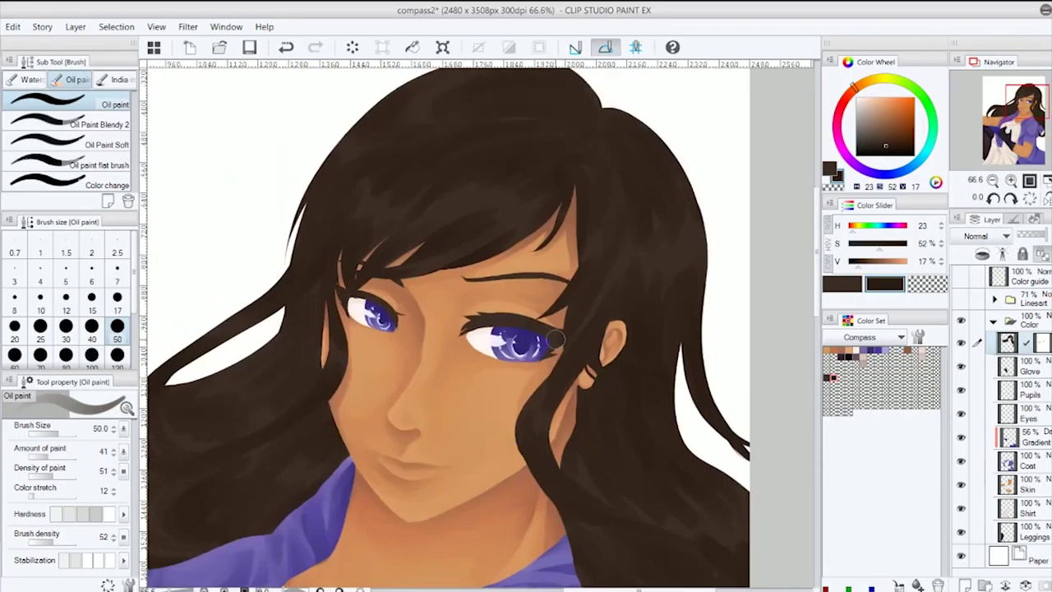
Deepen the crown and bangs, alternating a darker brown (H 23, S 69, V 11) with a lighter one (H 20, S 39, V 24)
alt+click(649, 223)
scroll(571, 185, up, 2)
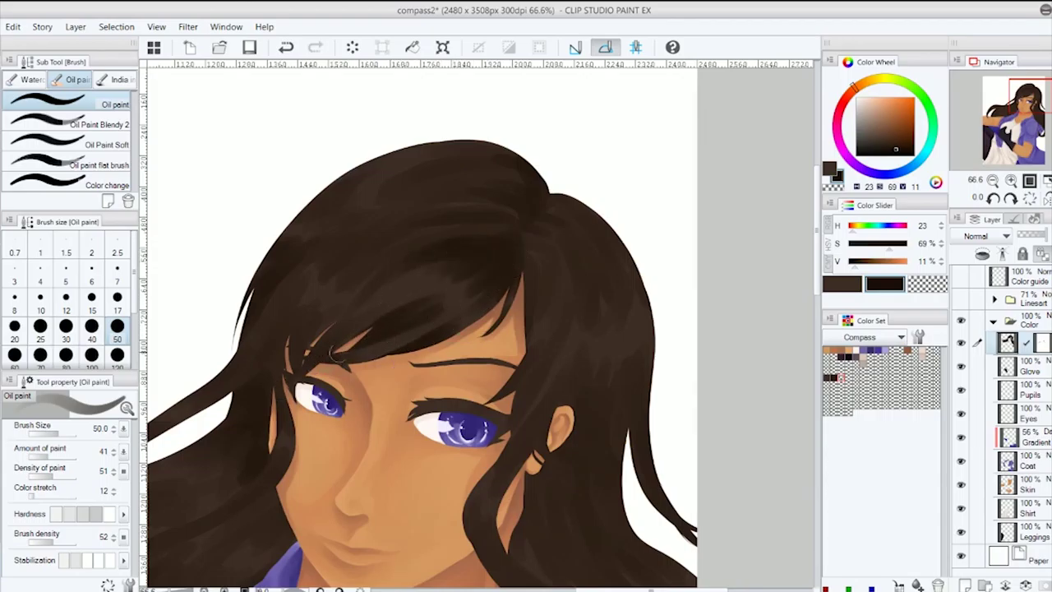
alt+click(459, 260)
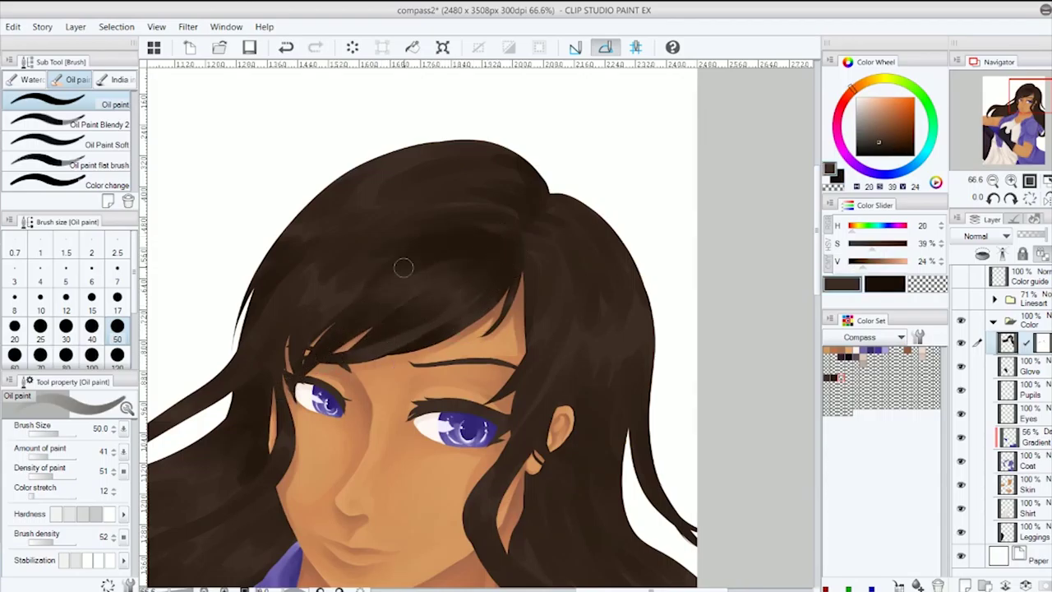
key(x)
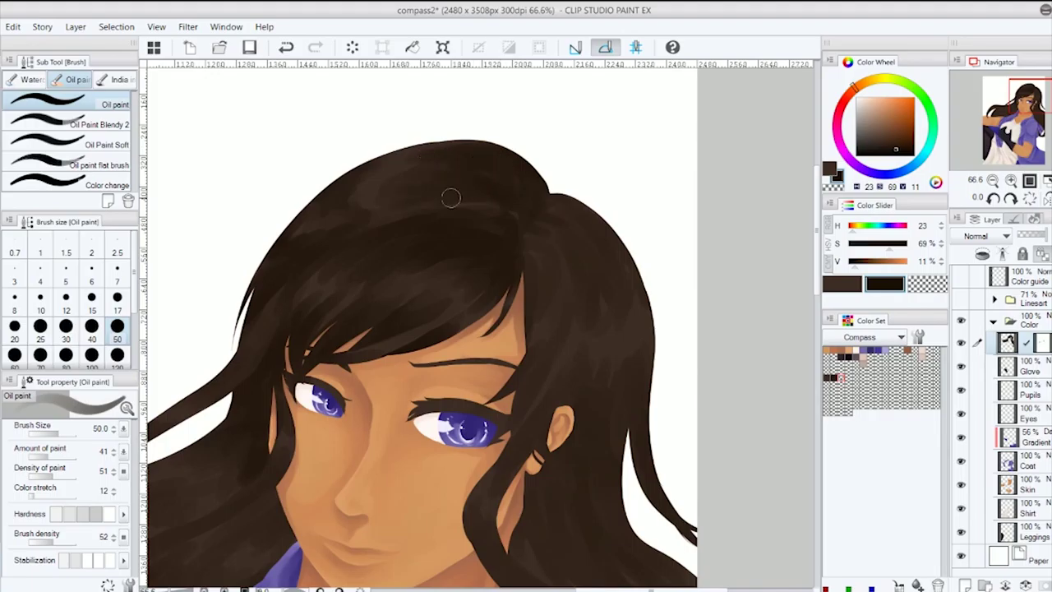
key(x)
key(x)
key(x)
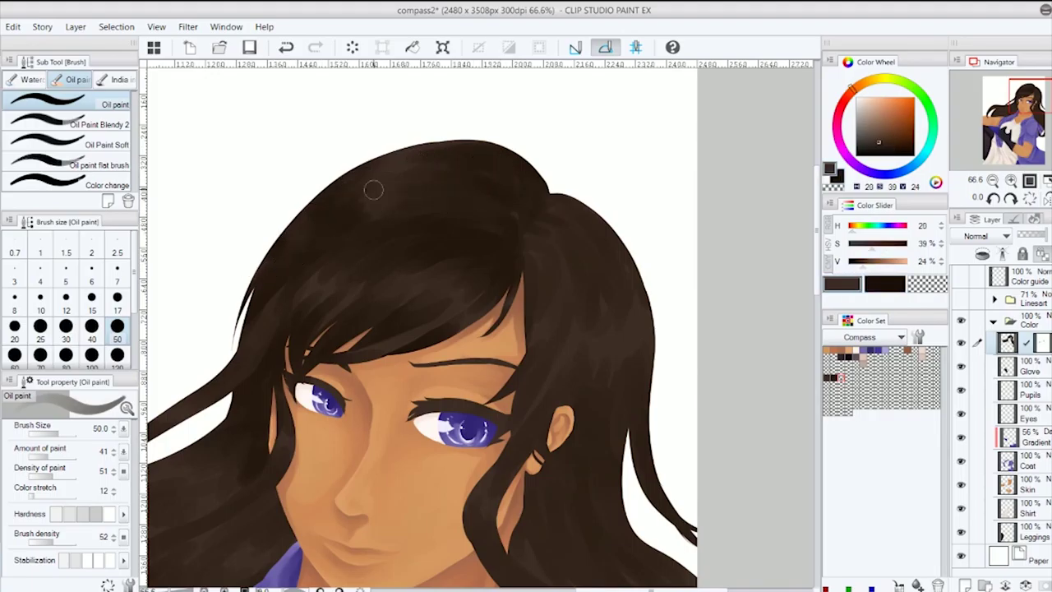
key(x)
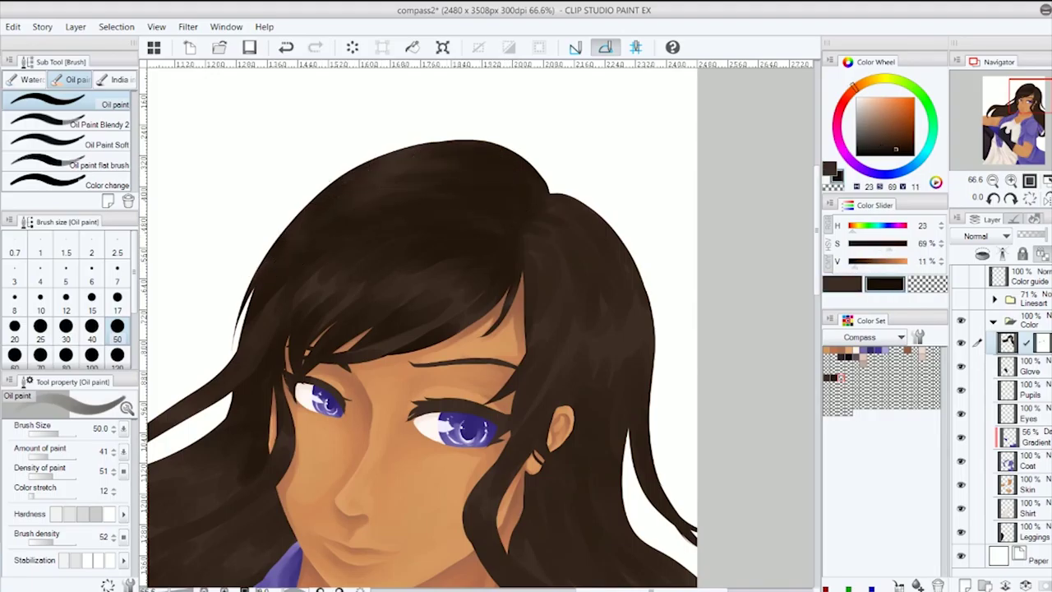
key(x)
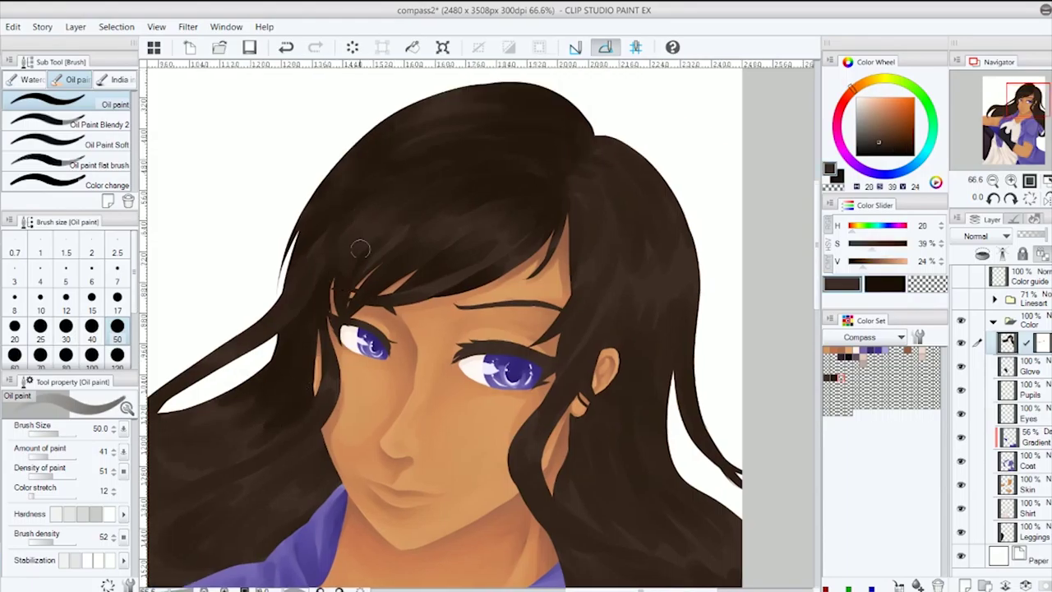
Darken the hair beside the face and just above the coat collar, alternating the two browns
key(x)
key(x)
mouse_move(496, 156)
mouse_down()
mouse_move(460, 303)
mouse_move(470, 291)
mouse_up()
key(x)
drag(420, 355, 440, 363)
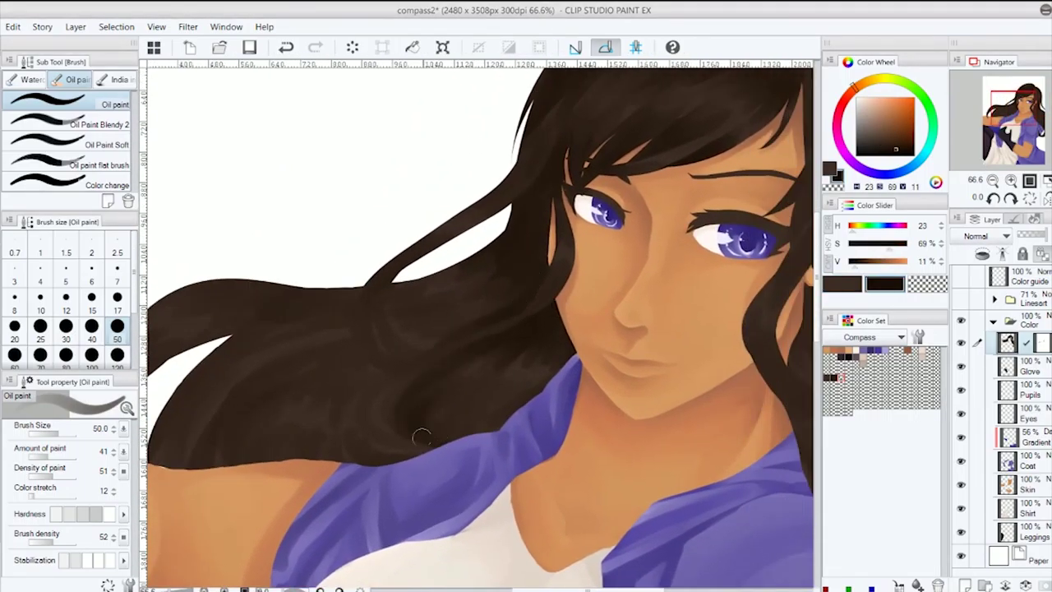
Paint deep shadows around the looping curl where the thin strand meets the flowing hair
key(x)
key(x)
key(x)
key(x)
mouse_move(394, 284)
mouse_down()
mouse_move(413, 345)
mouse_move(433, 294)
mouse_move(260, 535)
mouse_move(463, 332)
mouse_up()
key(x)
key(x)
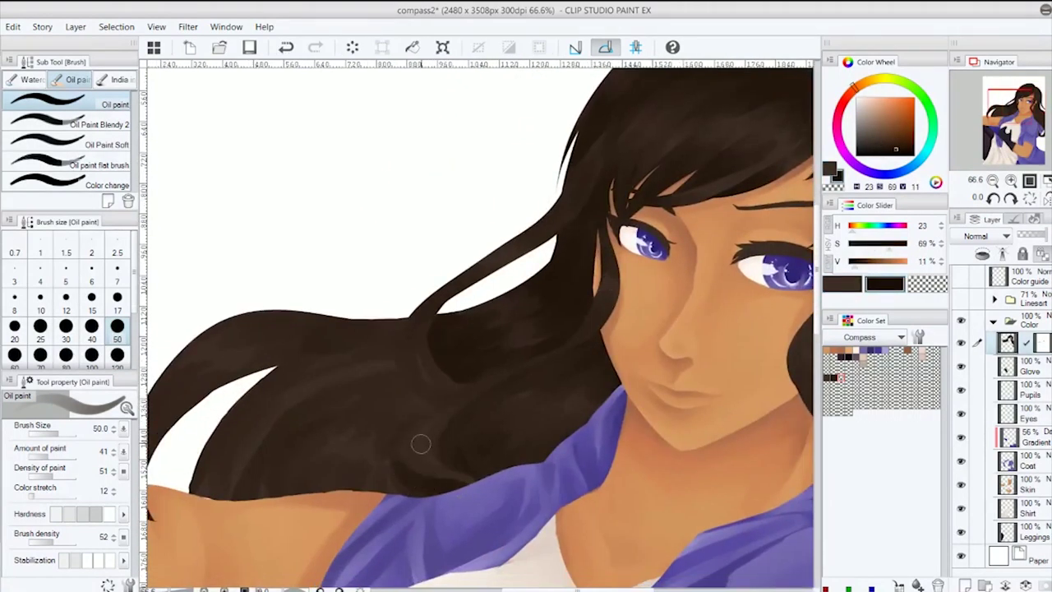
Darken the hair mass between the looping curl and the arm, leaving lighter strands between the strokes
drag(385, 318, 397, 384)
mouse_move(253, 464)
mouse_down()
mouse_move(316, 460)
mouse_move(387, 493)
mouse_up()
drag(345, 386, 387, 435)
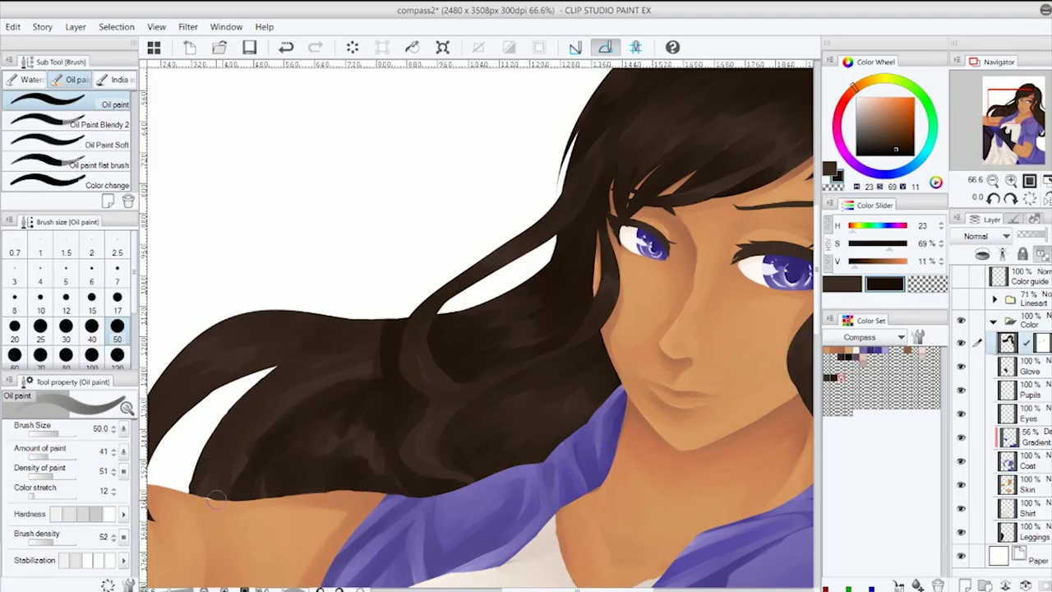
drag(222, 444, 230, 501)
drag(345, 362, 436, 362)
drag(247, 386, 263, 477)
Add lighter brown strands (H 20, S 39, V 24) to the lower hair mass above the arm
key(x)
mouse_move(354, 328)
mouse_down()
mouse_move(438, 363)
mouse_move(349, 379)
mouse_up()
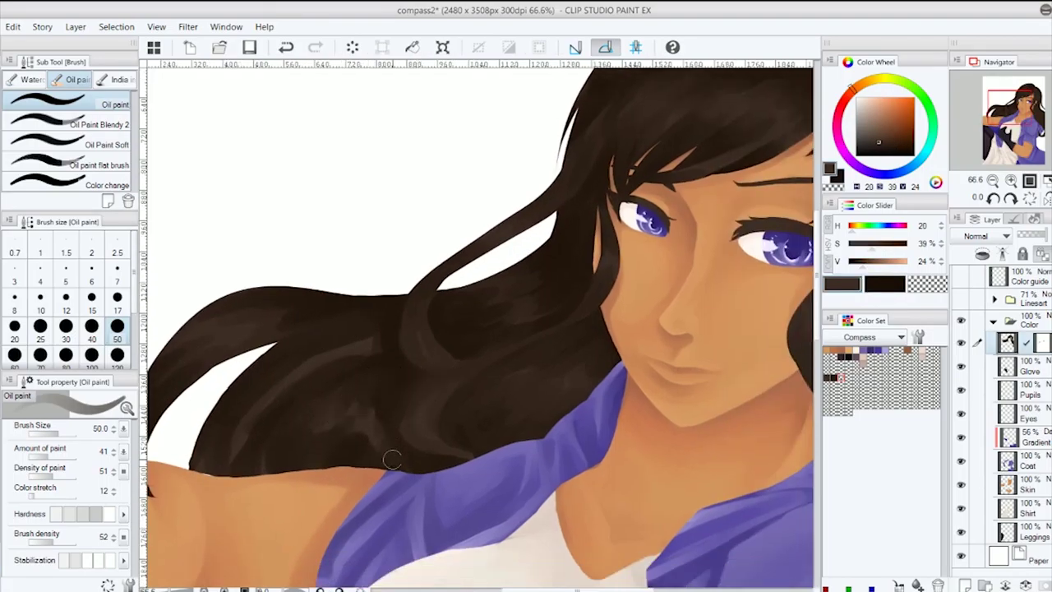
drag(246, 432, 350, 380)
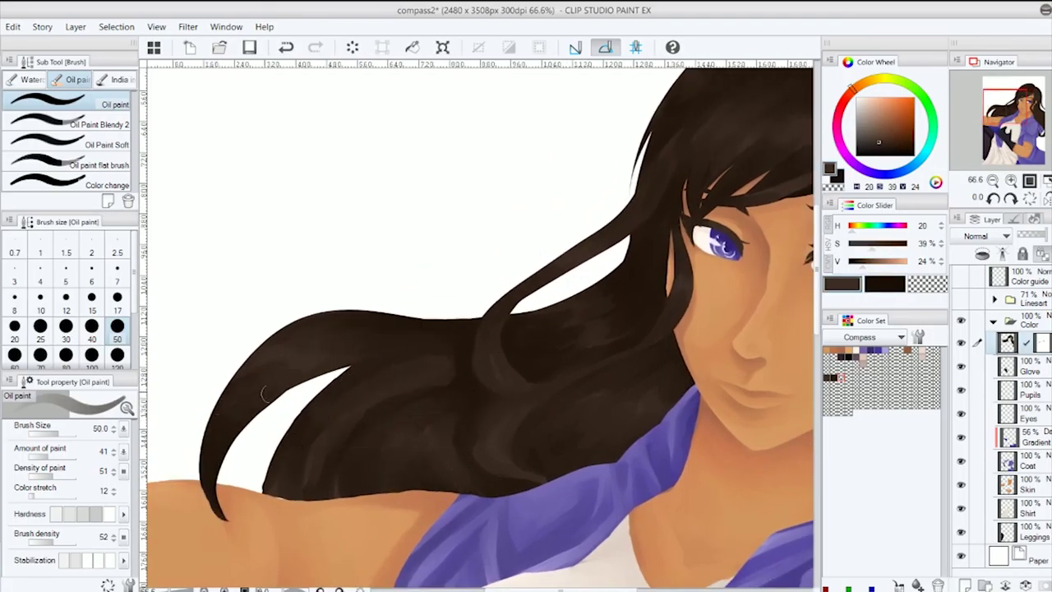
Shade the outer tapering lock and blend the lower flowing hair, alternating the dark and light browns
key(x)
drag(259, 399, 358, 339)
key(x)
drag(238, 411, 246, 390)
key(x)
drag(300, 493, 444, 391)
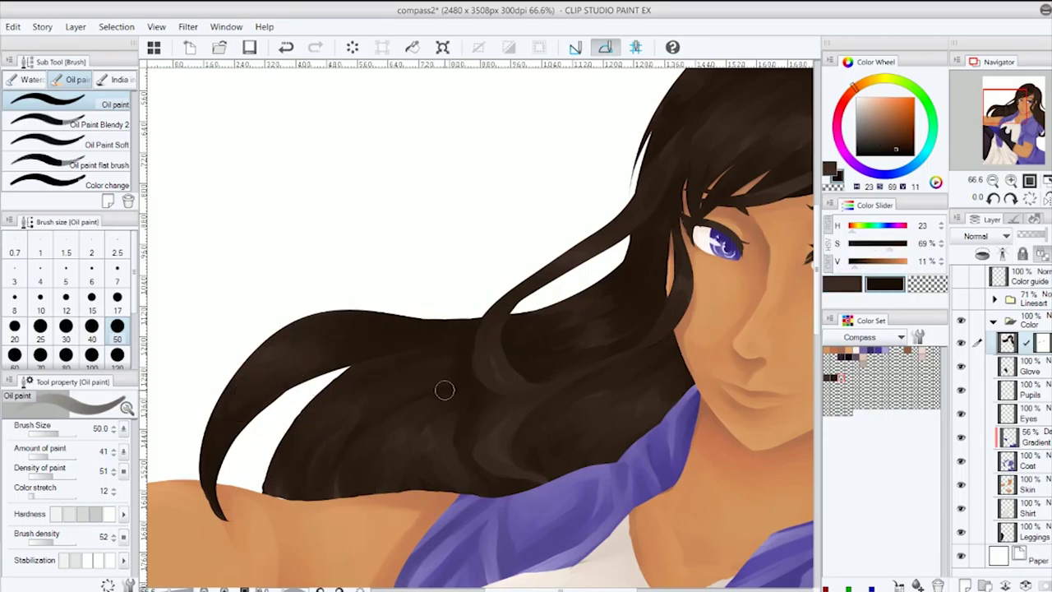
mouse_move(386, 463)
mouse_down()
mouse_move(326, 425)
mouse_move(468, 422)
mouse_move(492, 260)
mouse_move(470, 242)
mouse_up()
Darken the hair from the parting down past the ear with the H 23, S 69, V 11 brown
key(x)
drag(678, 307, 499, 179)
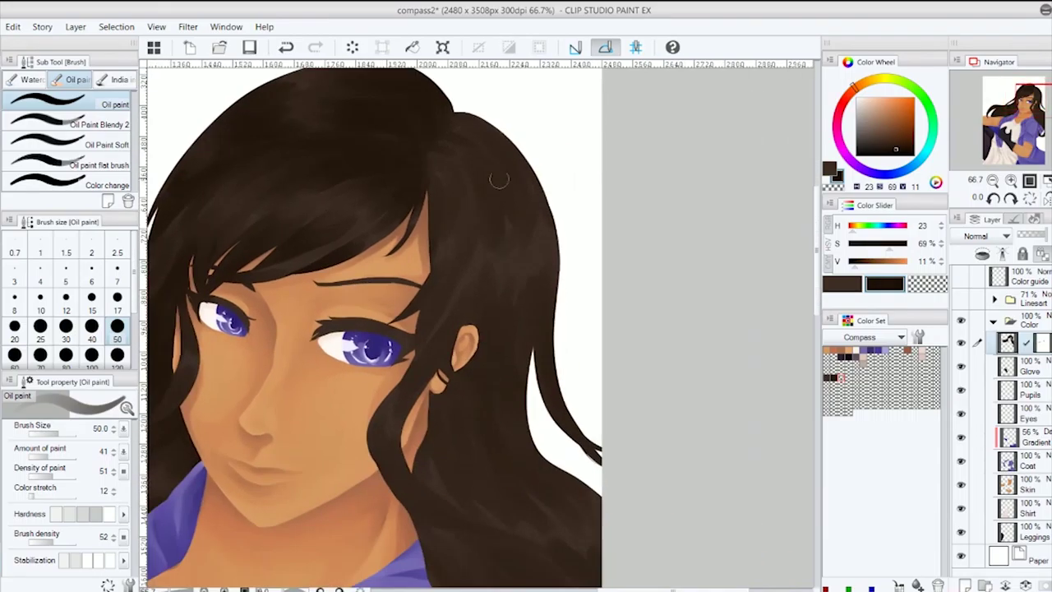
drag(444, 146, 457, 181)
drag(533, 366, 513, 329)
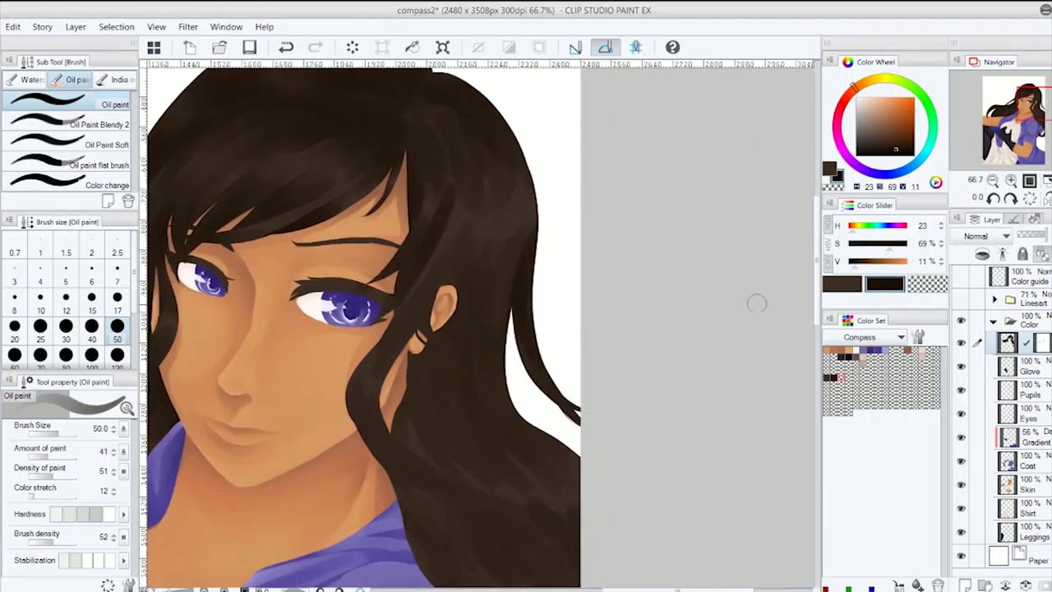
drag(411, 317, 459, 213)
drag(476, 375, 468, 434)
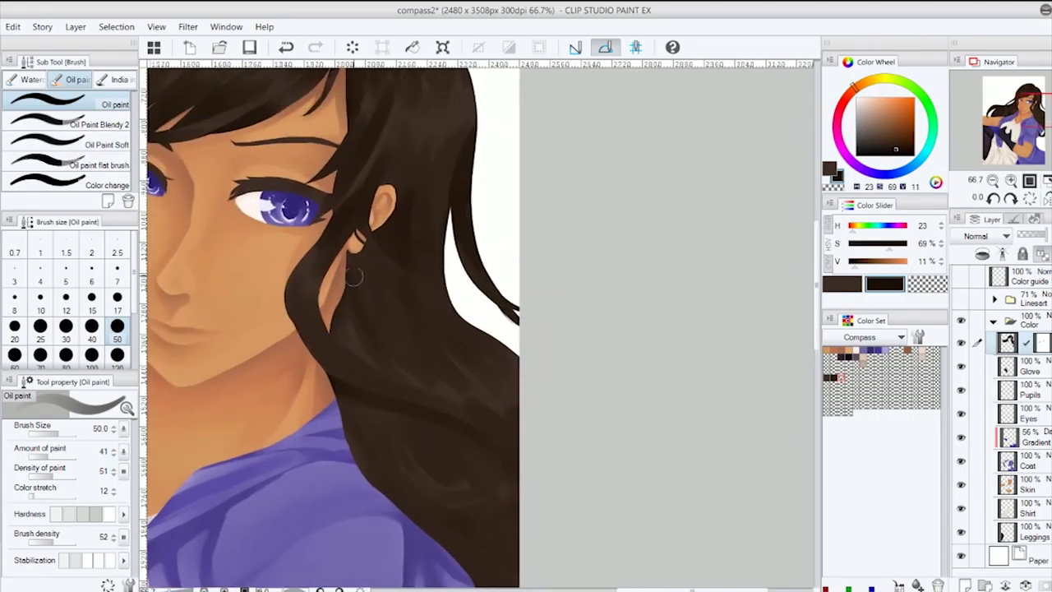
Refine the front lock by the ear and the wavy hair over the coat's shoulder with alternating light and dark browns
alt+click(485, 306)
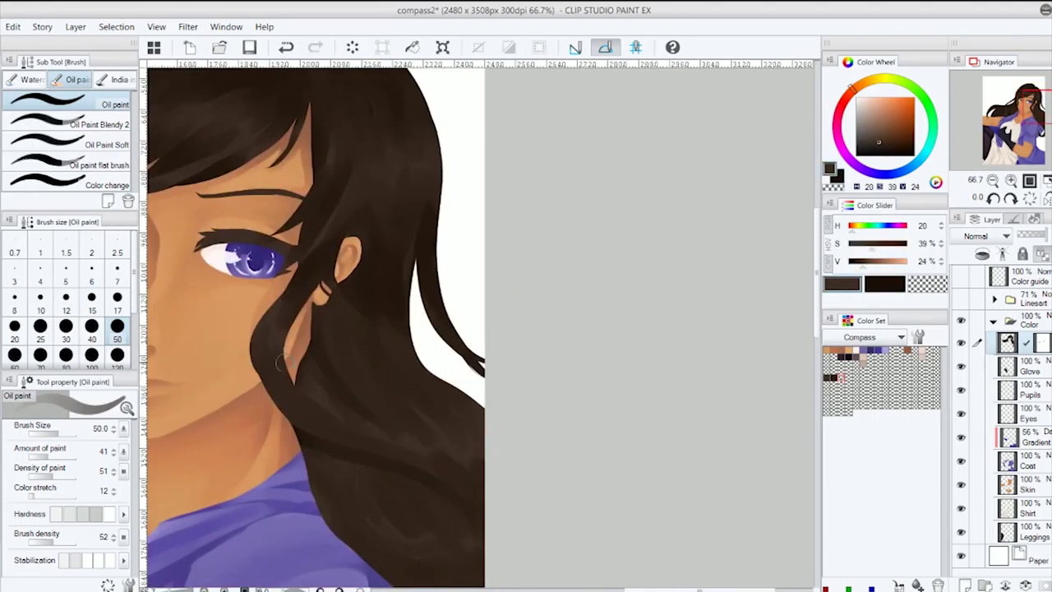
key(x)
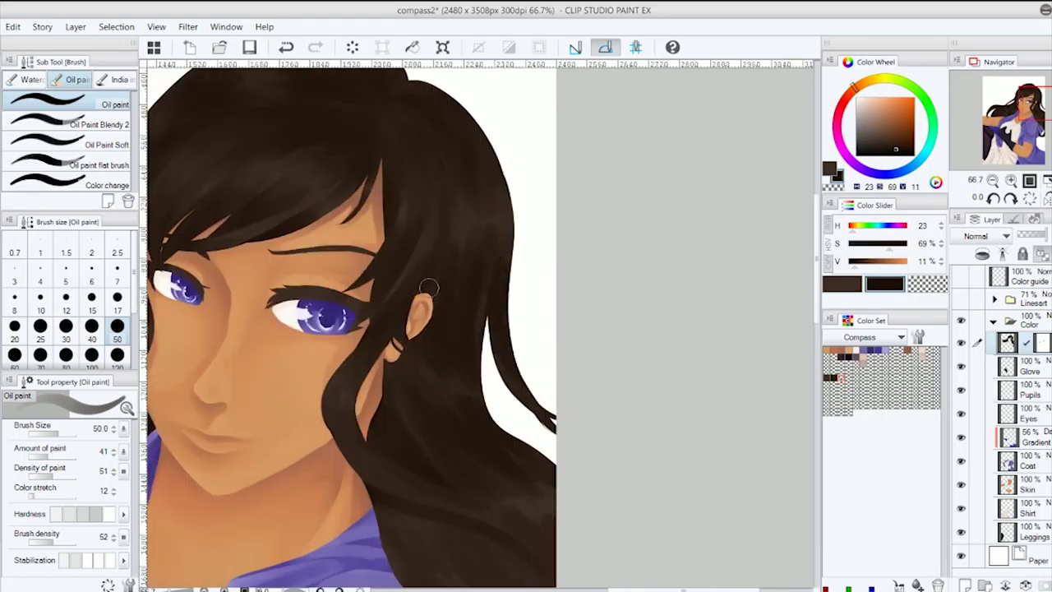
scroll(429, 287, down, 5)
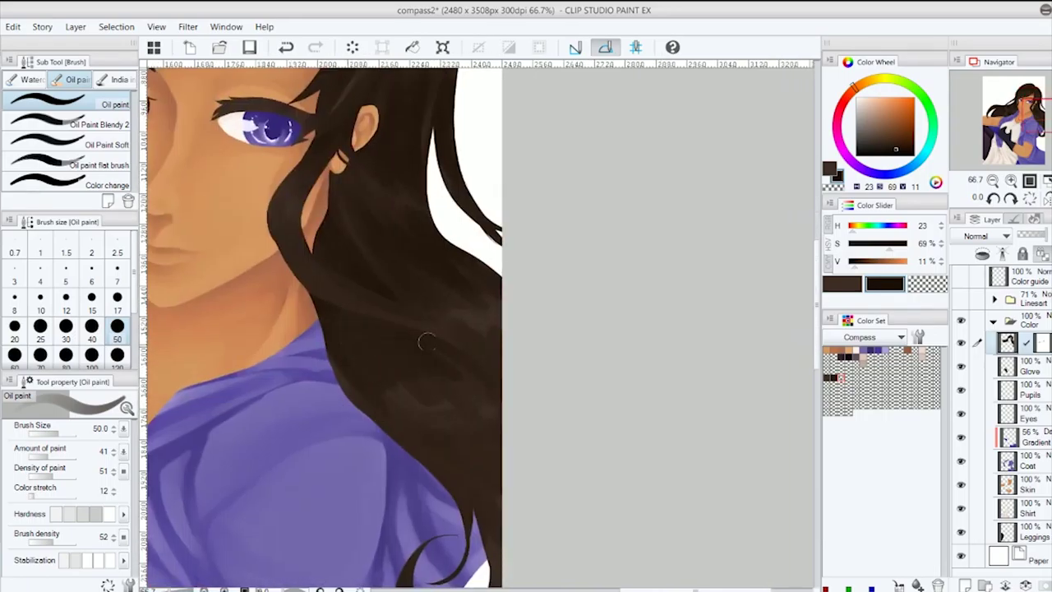
scroll(436, 362, up, 2)
scroll(493, 386, down, 2)
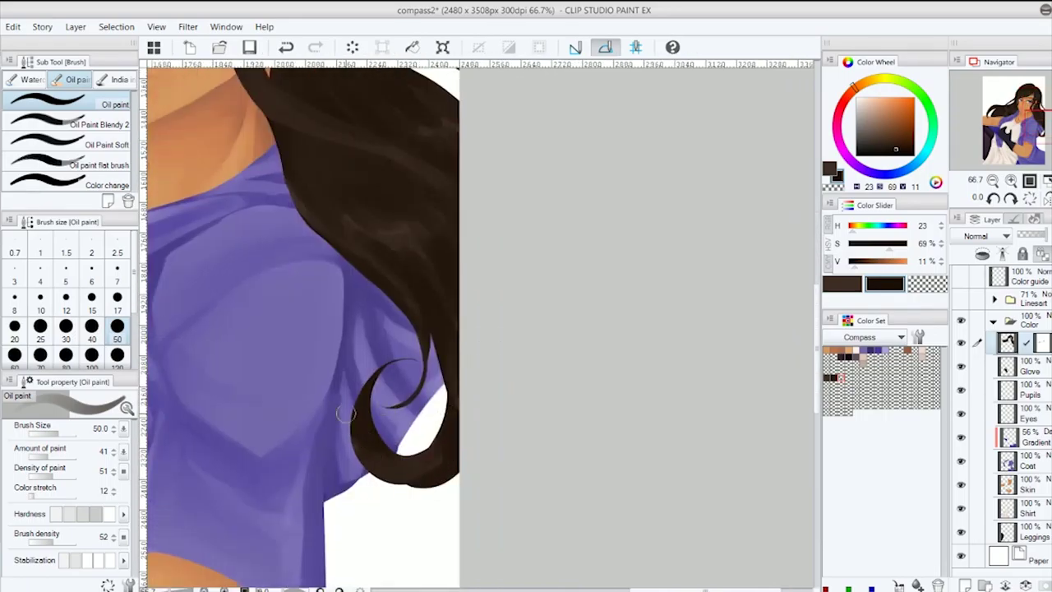
scroll(485, 361, up, 1)
key(x)
scroll(426, 273, up, 3)
scroll(380, 277, up, 2)
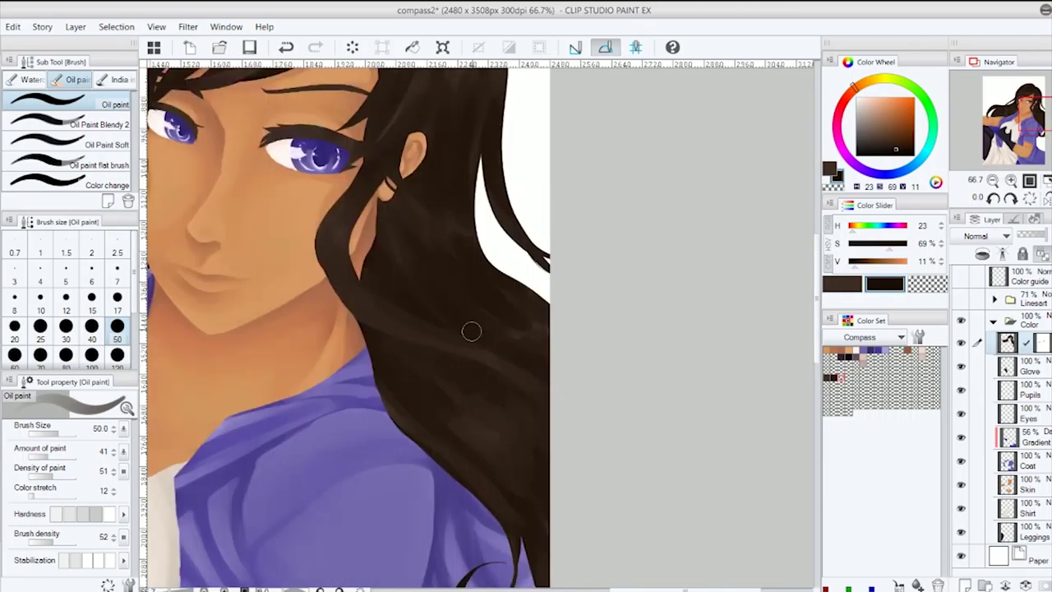
scroll(470, 331, up, 3)
key(p)
drag(451, 282, 635, 301)
key(b)
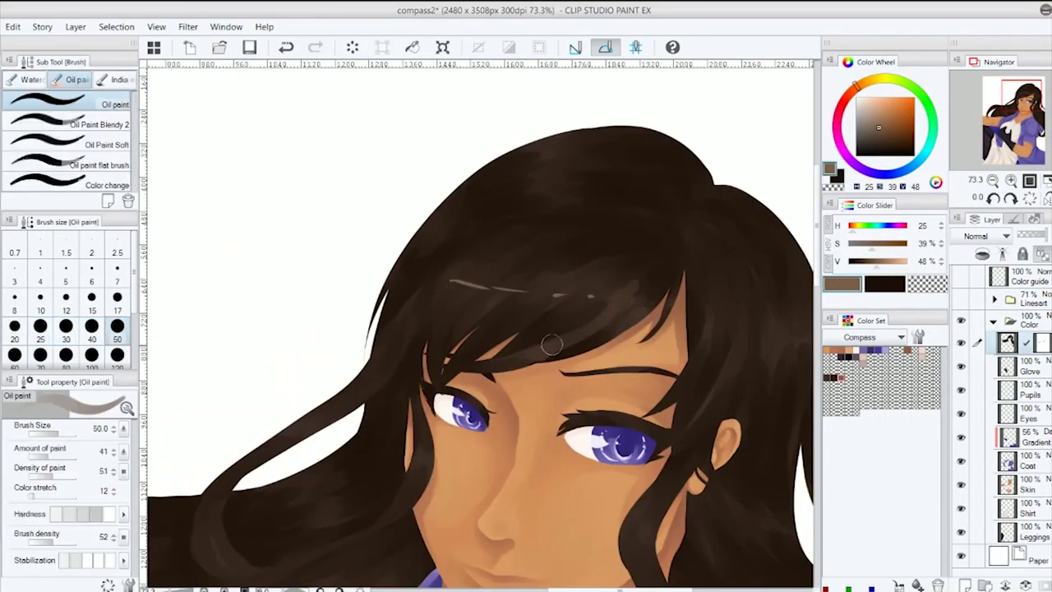
key(ctrl+z)
Paint light brown highlights across the bangs and soften them into the dark hair with the Oil Paint Blendy 2 brush
drag(488, 258, 443, 281)
scroll(458, 266, up, 2)
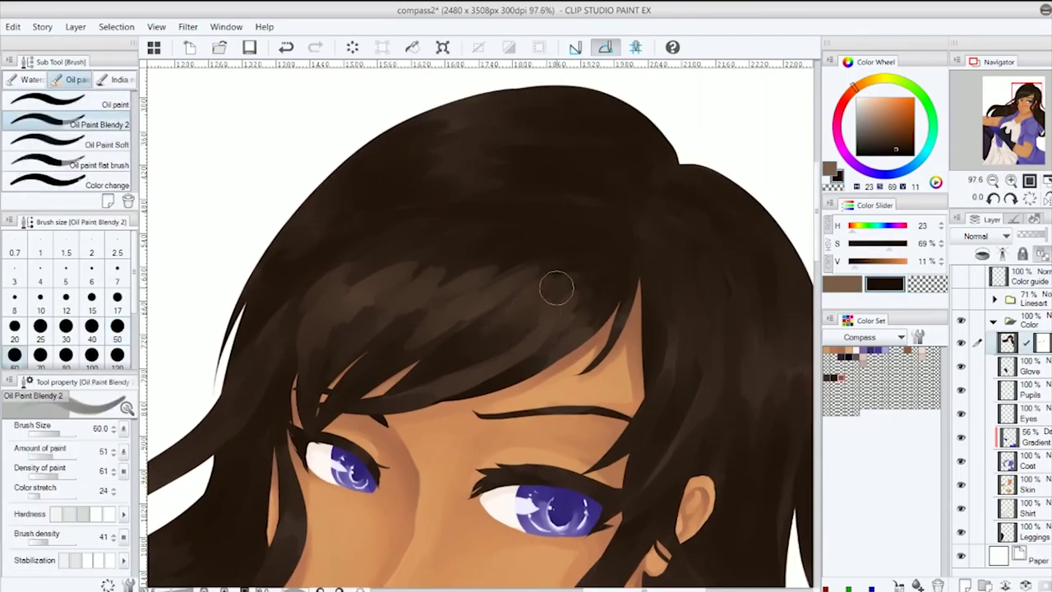
alt+click(512, 308)
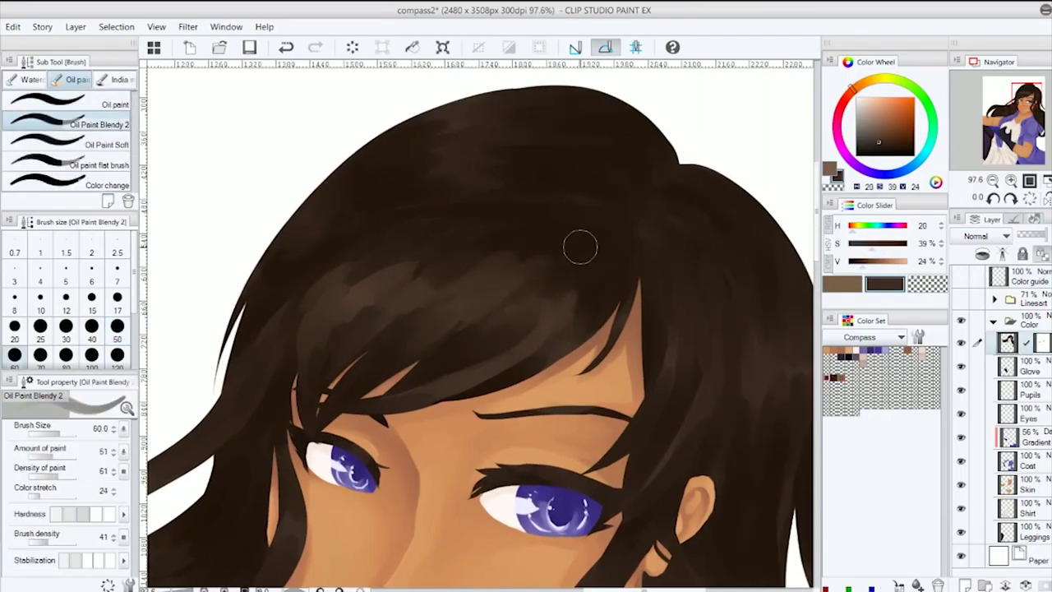
drag(503, 308, 592, 292)
Build up lighter brown highlights (H 25, S 39, V 48) on the crown and bangs with the size 50 Oil paint brush
key(comma)
key(ctrl+alt+0)
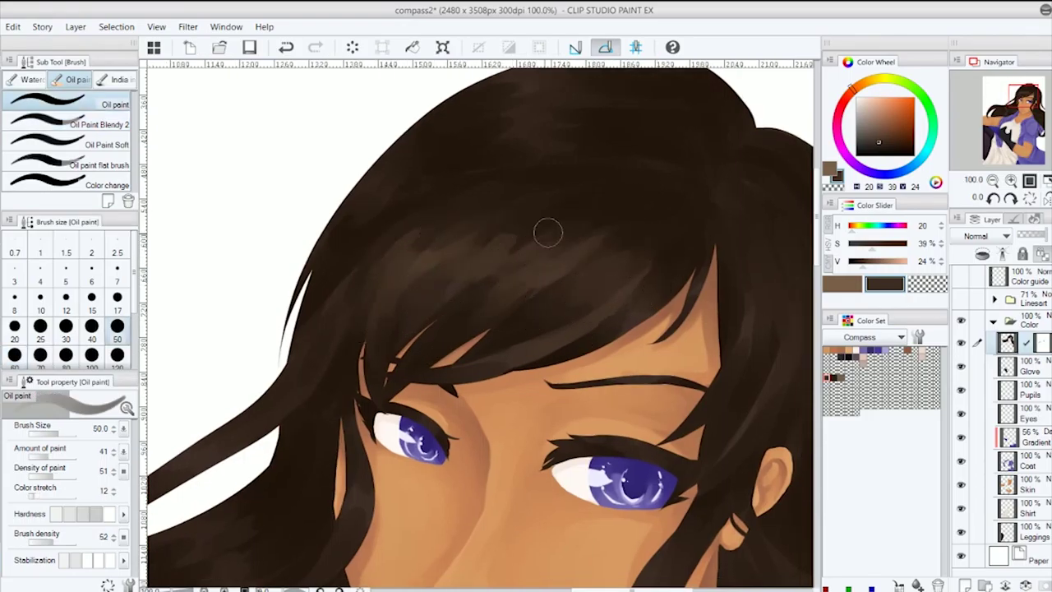
alt+click(679, 284)
drag(452, 222, 415, 290)
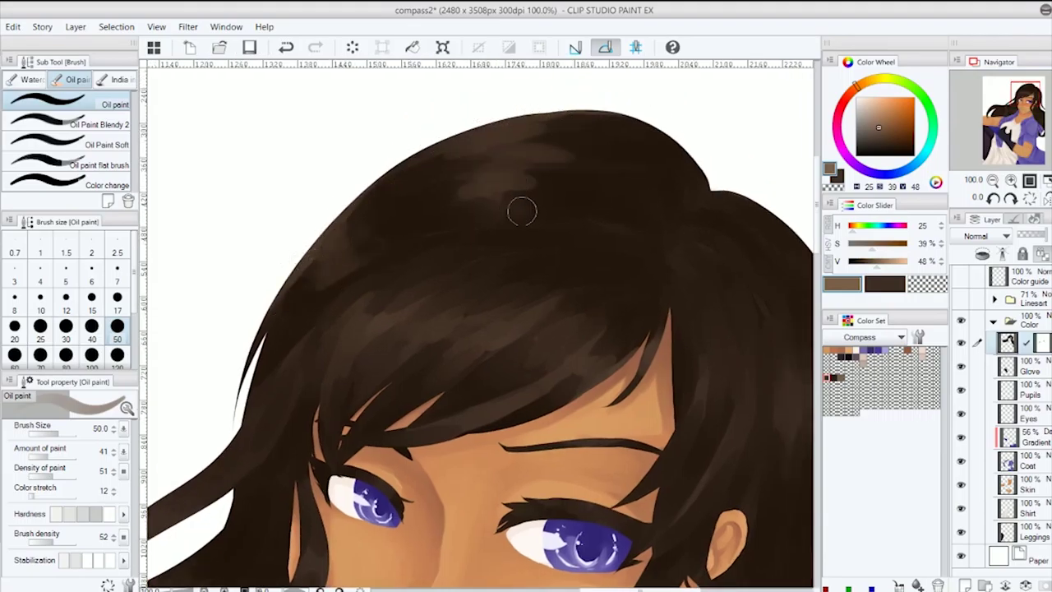
Paint light brown highlights (H 25, S 39, V 48) over the crown, the parting and the hair around the ear with the size 50 Oil paint brush
drag(521, 211, 369, 162)
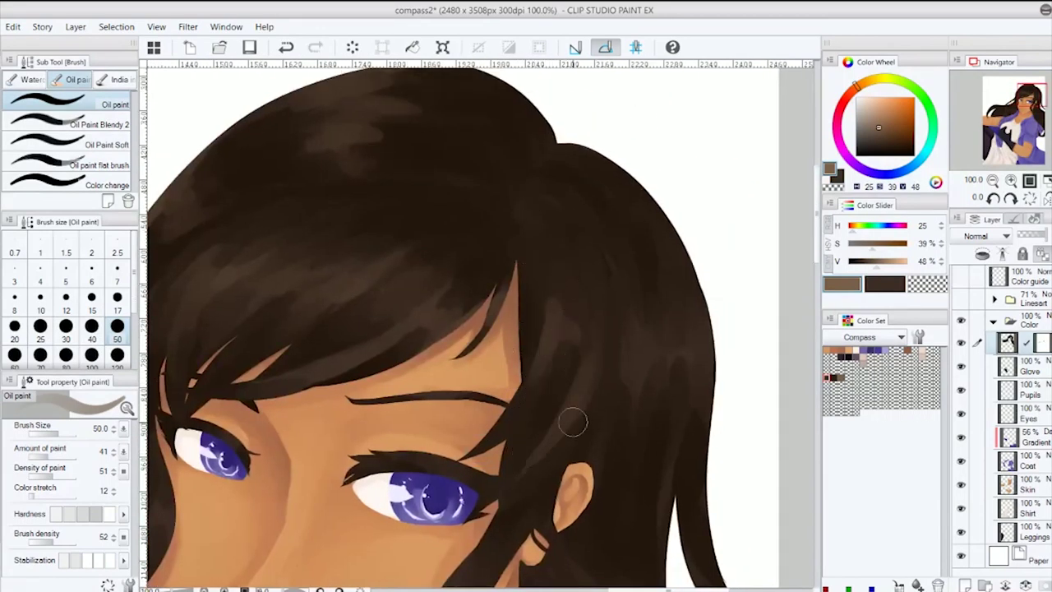
mouse_move(695, 399)
mouse_down()
mouse_move(538, 222)
mouse_move(633, 457)
mouse_up()
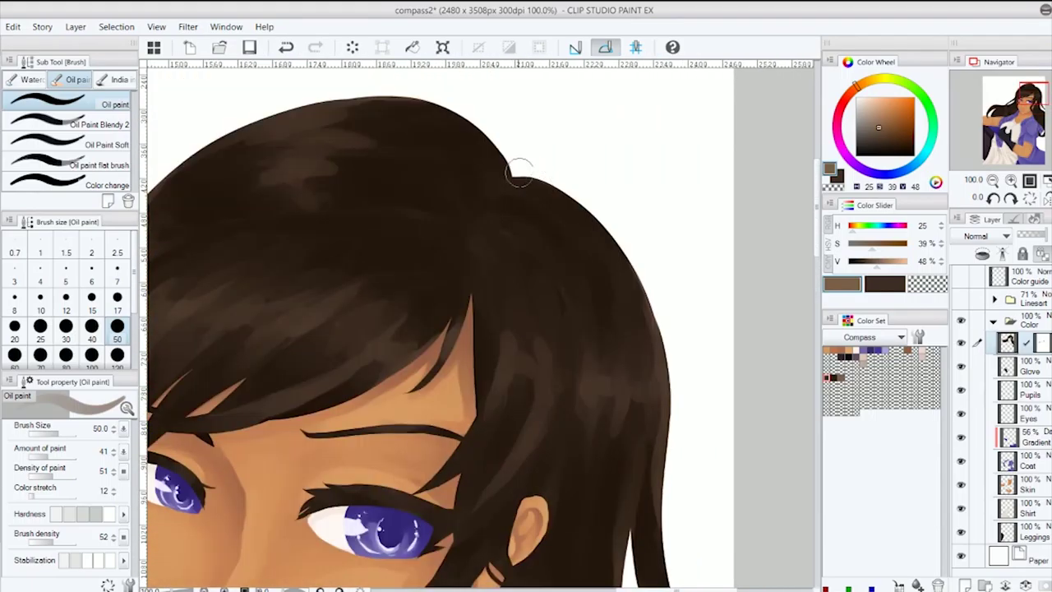
drag(540, 188, 600, 210)
drag(395, 189, 288, 33)
drag(352, 234, 399, 294)
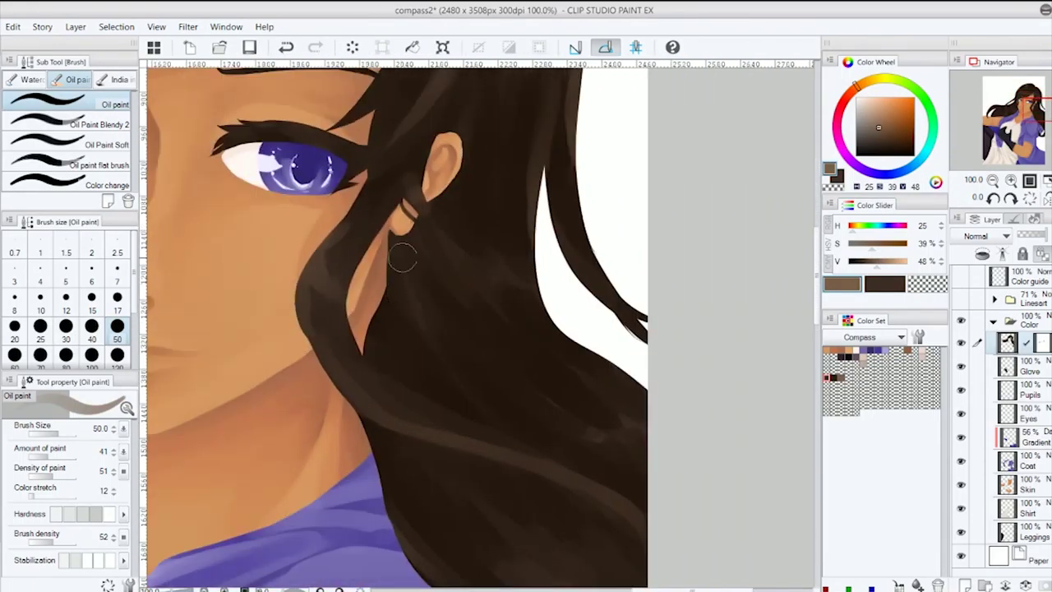
Extend the light brown highlights down the wavy hair over the coat's shoulder to the curled tip
mouse_move(528, 430)
mouse_down()
mouse_move(463, 310)
mouse_move(332, 293)
mouse_up()
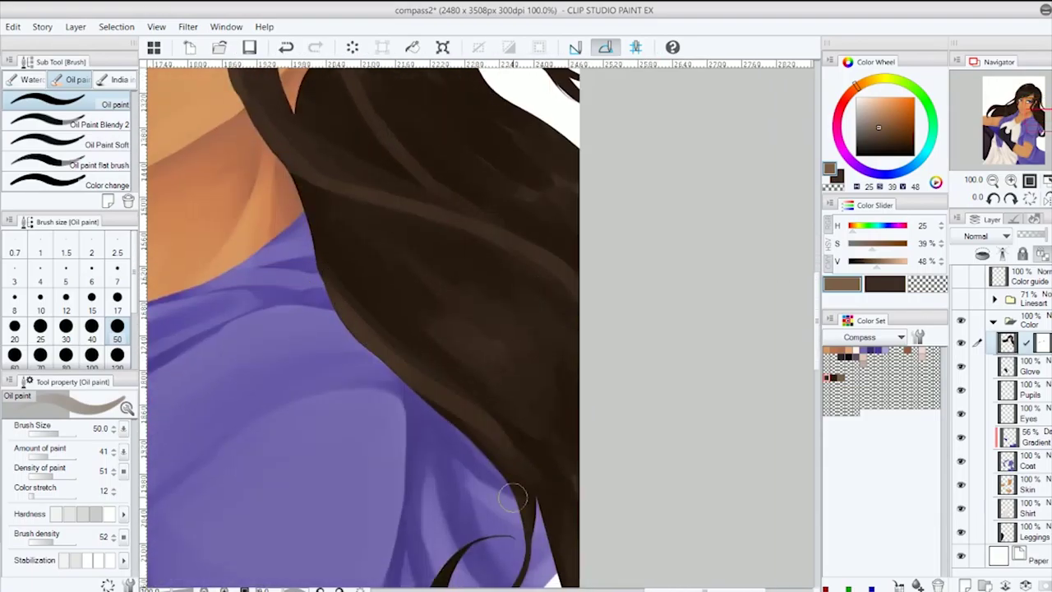
drag(580, 305, 436, 361)
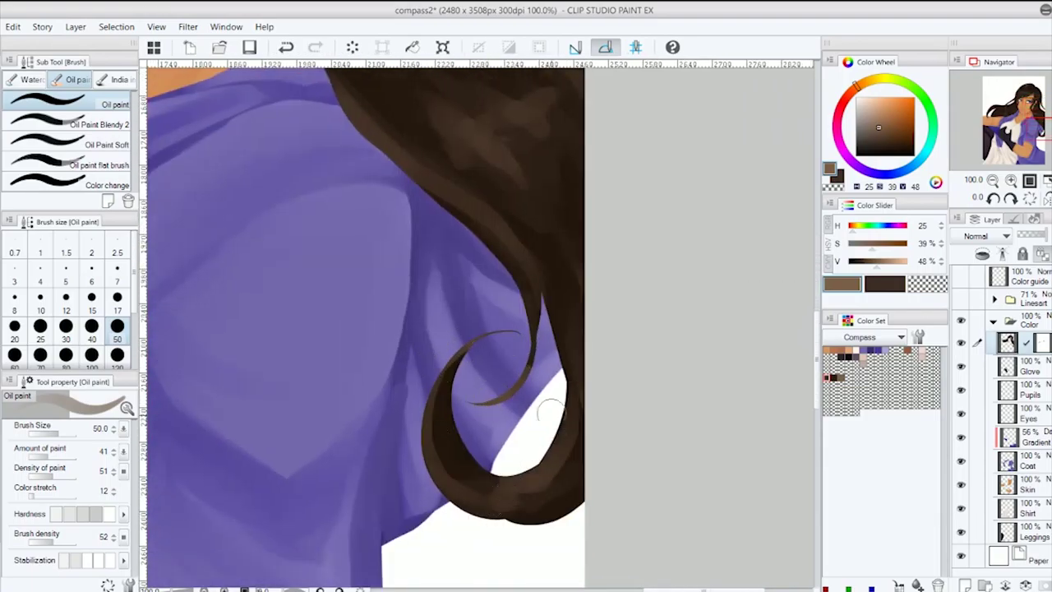
scroll(435, 362, down, 4)
scroll(387, 333, up, 3)
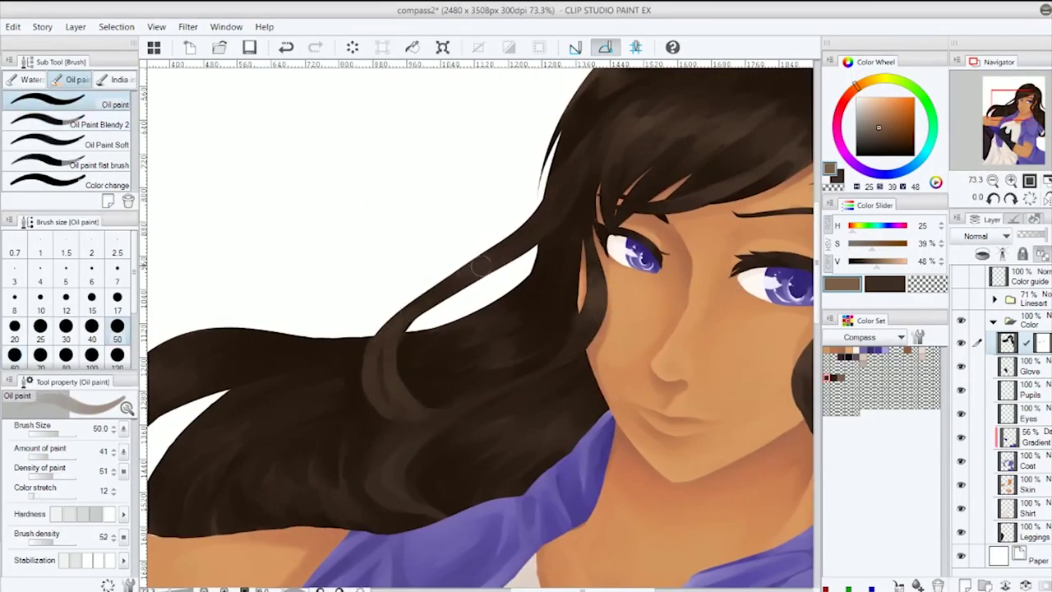
Highlight the loose strand and the windblown hair beside the face in light brown, using Oil paint sizes down to 25
drag(555, 278, 523, 260)
key(bracketleft)
key(bracketleft)
key(bracketleft)
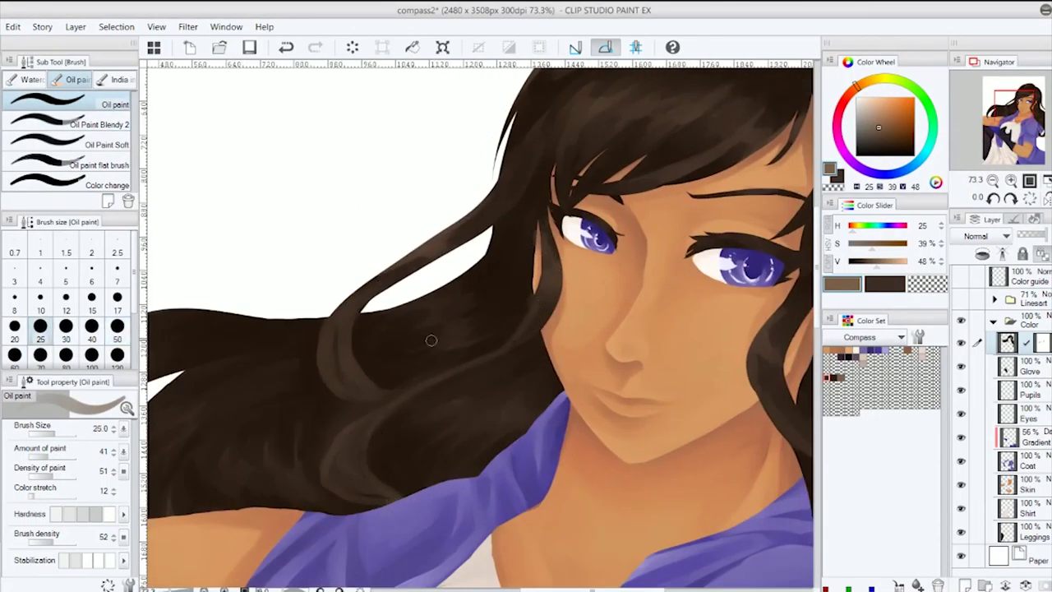
key(bracketright)
key(bracketright)
mouse_move(439, 354)
mouse_down()
mouse_move(406, 435)
mouse_move(328, 328)
mouse_move(280, 428)
mouse_move(365, 417)
mouse_up()
Strengthen the light brown highlights across the bangs with the size 40 Oil paint brush
scroll(365, 417, up, 3)
key(bracketleft)
key(bracketleft)
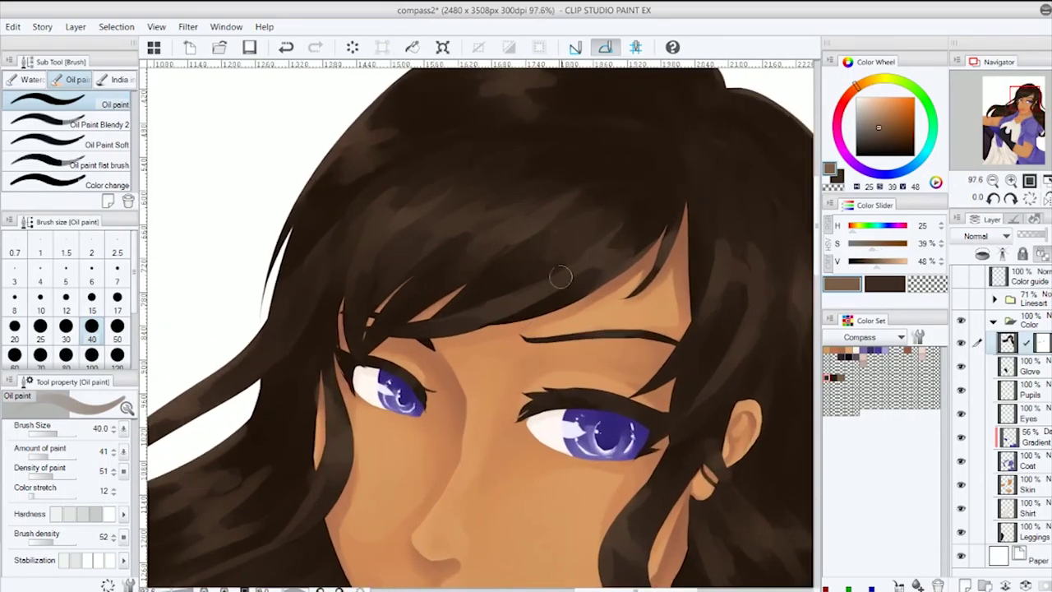
drag(493, 231, 512, 289)
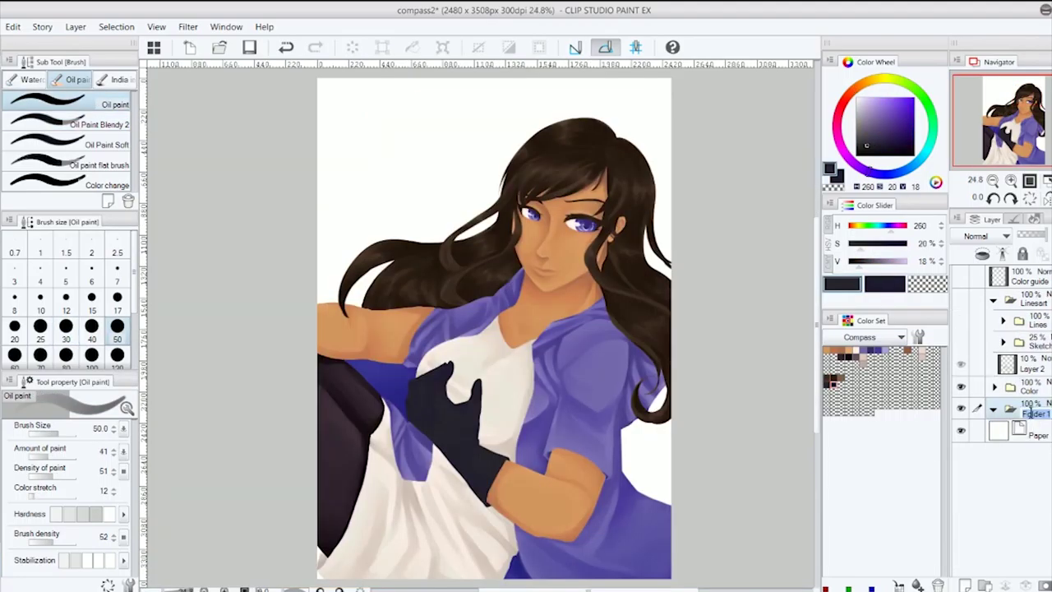
Fill the BG folder's layer with dark blue (H 241, S 45, V 36) and lay a foreground-to-background gradient above it
click(658, 205)
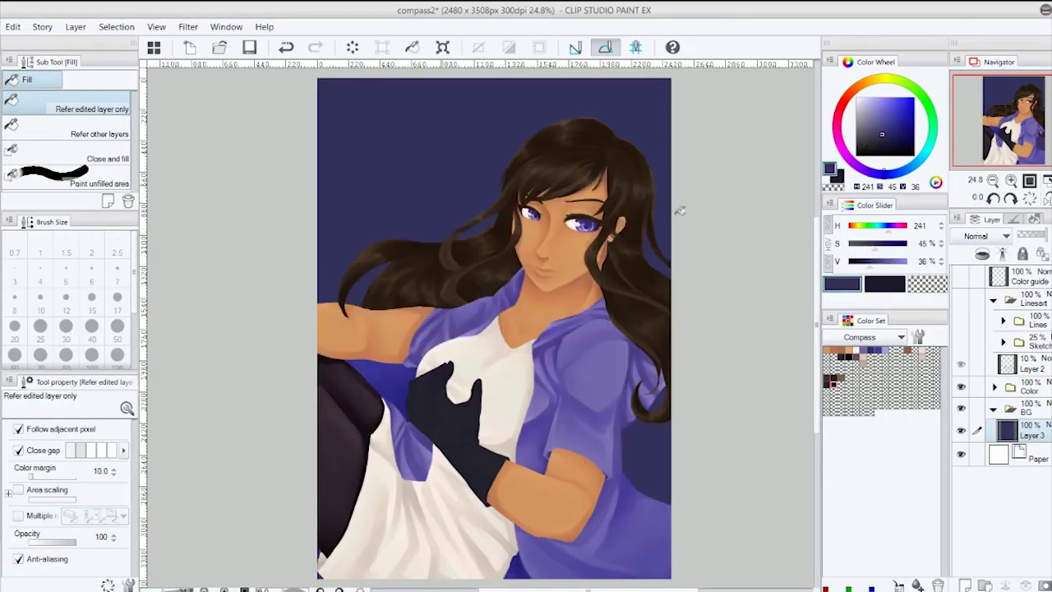
key(g)
click(86, 119)
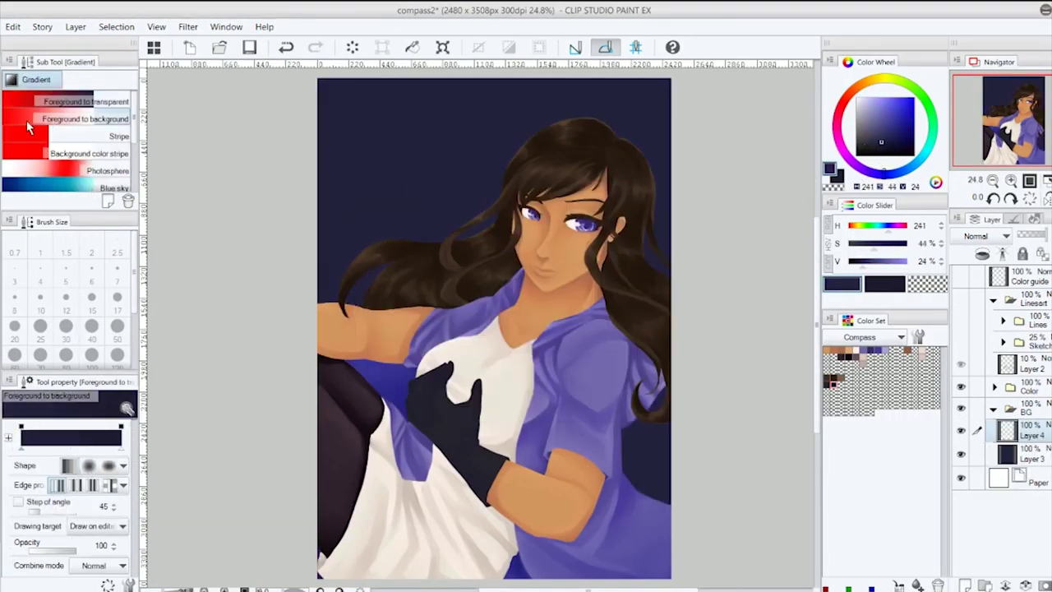
click(882, 123)
drag(510, 189, 600, 432)
key(ctrl+z)
key(ctrl+y)
Lay a white foreground-to-transparent gradient over the lower background and set its layer to Overlay
click(86, 101)
click(859, 99)
drag(666, 461, 526, 272)
click(993, 238)
Try a yellow gradient over the lower background, undo the recent gradients and try the Blue sky gradient instead
click(874, 79)
click(901, 97)
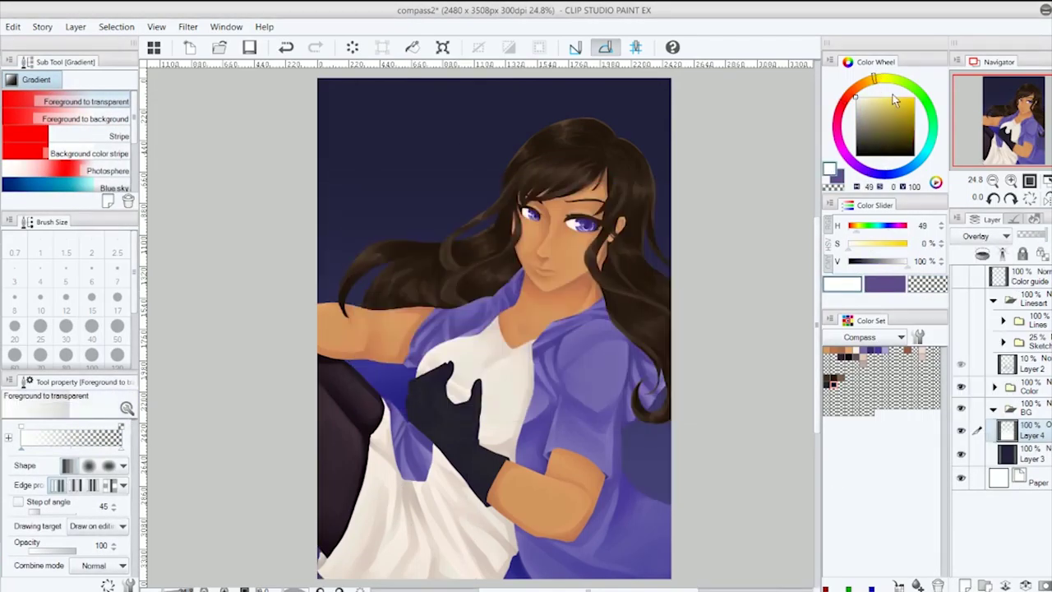
drag(479, 408, 486, 571)
key(ctrl+z)
key(ctrl+z)
key(ctrl+z)
click(114, 185)
drag(494, 172, 494, 304)
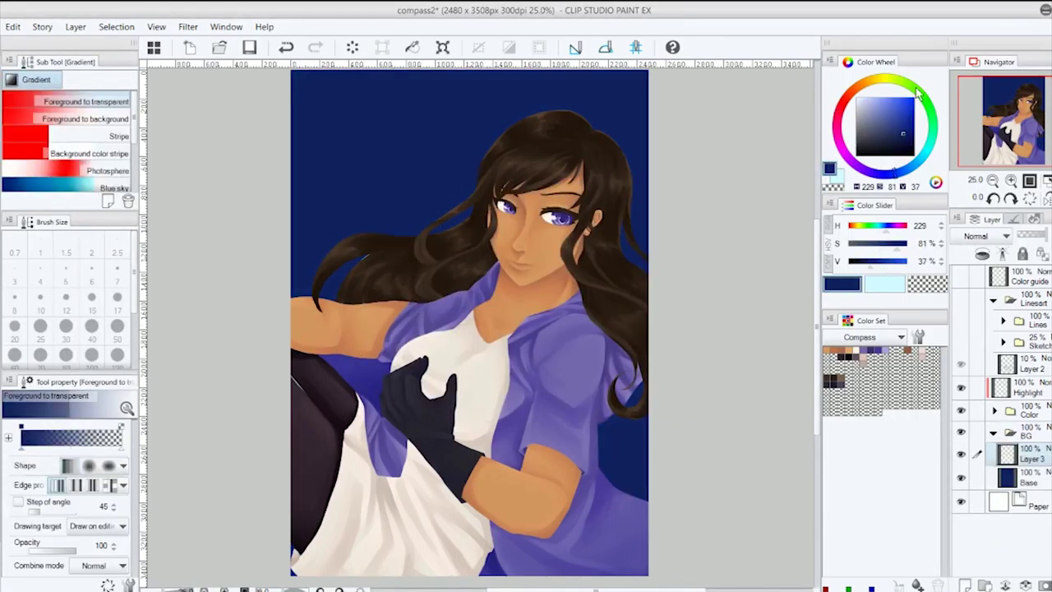
Light the blue background with a horizontally flipped teal radial gradient (H 167, S 100, V 89) and a yellow one (H 57, S 63, V 100) in the canvas's upper-left corner
click(875, 81)
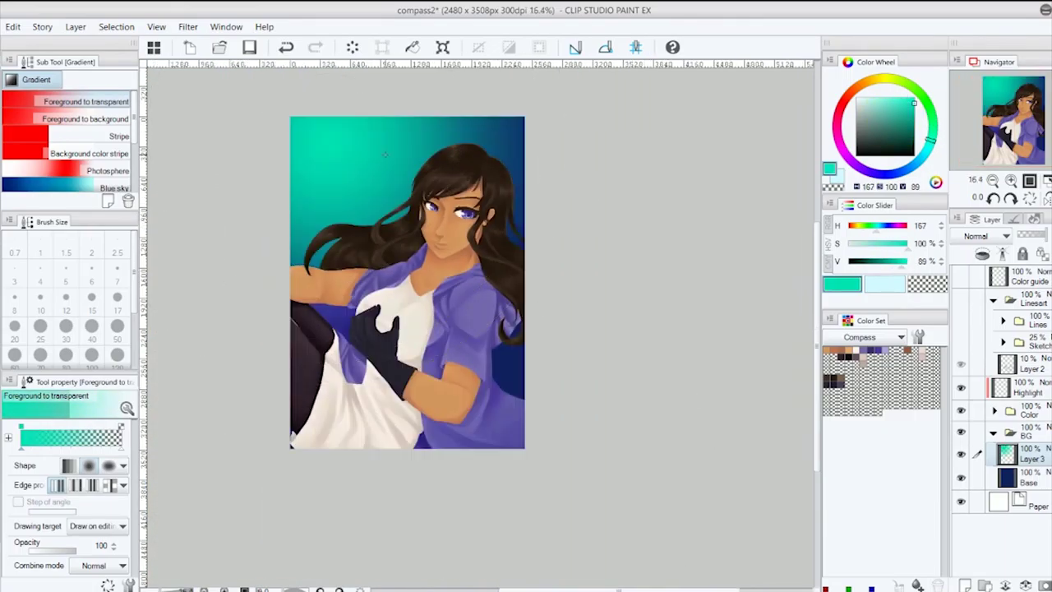
click(888, 86)
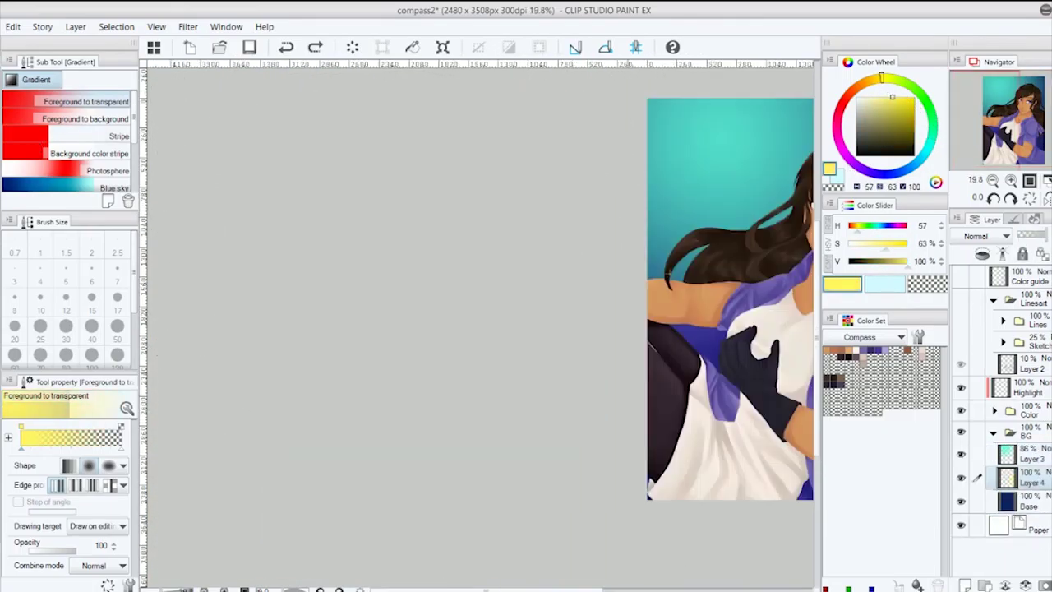
click(1030, 454)
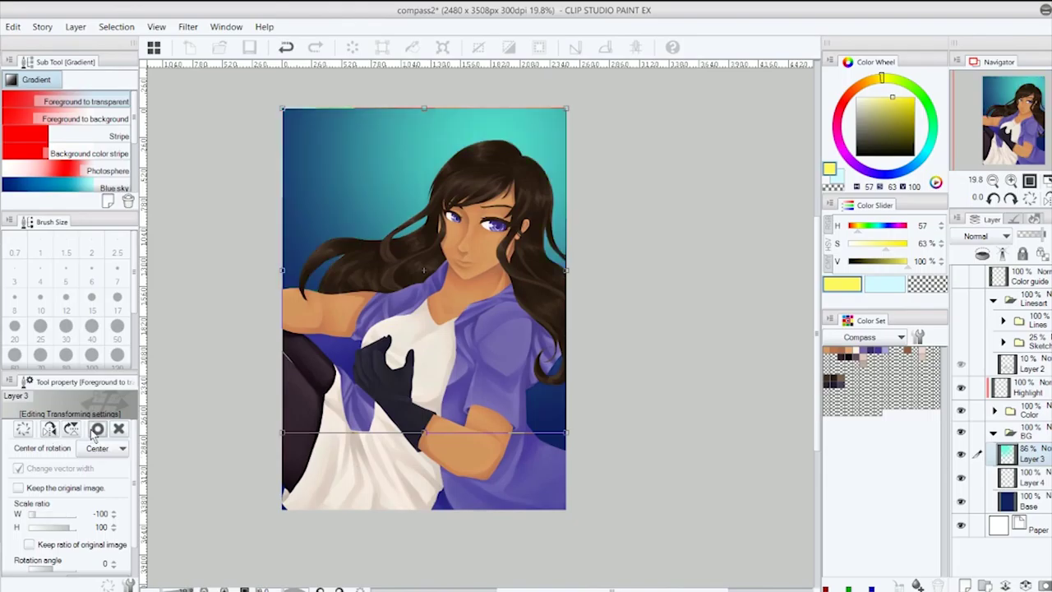
drag(287, 116, 428, 246)
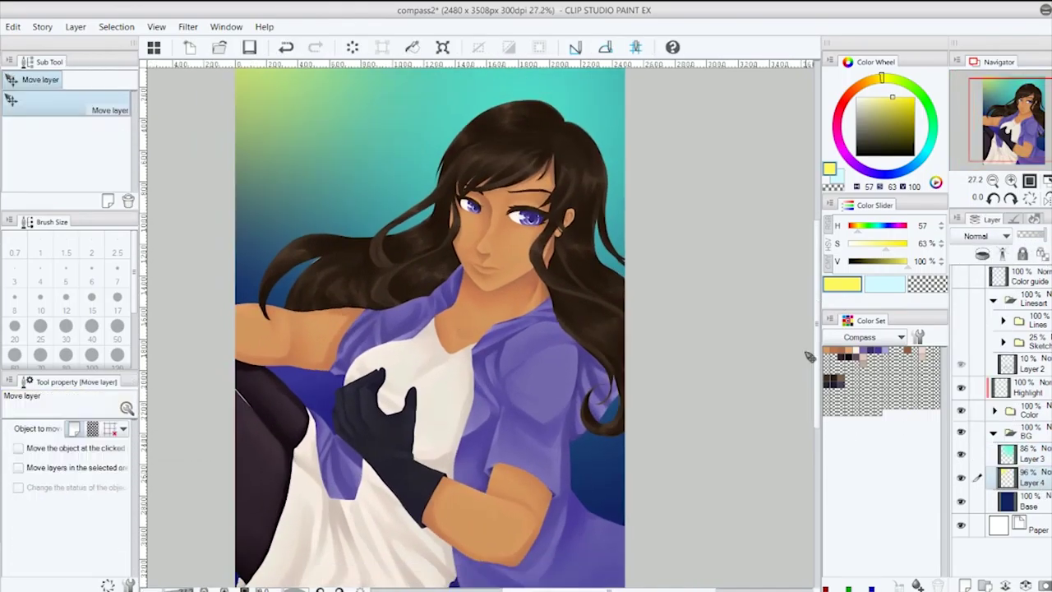
Scatter white sparkles and soft circles over the background on new layers with the decoration effect brushes
click(995, 434)
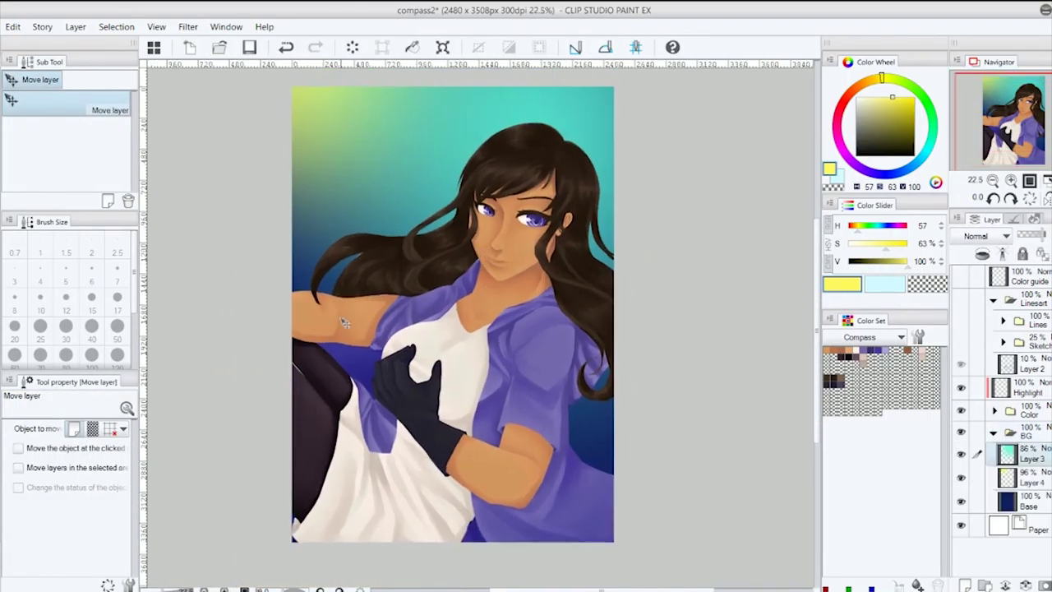
click(79, 159)
click(98, 150)
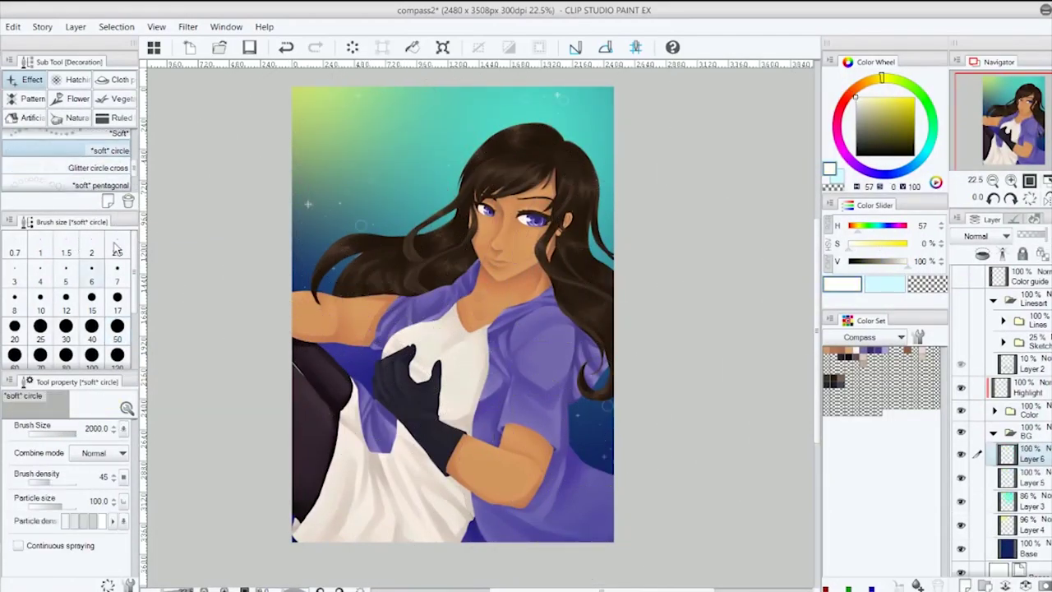
double_click(1034, 507)
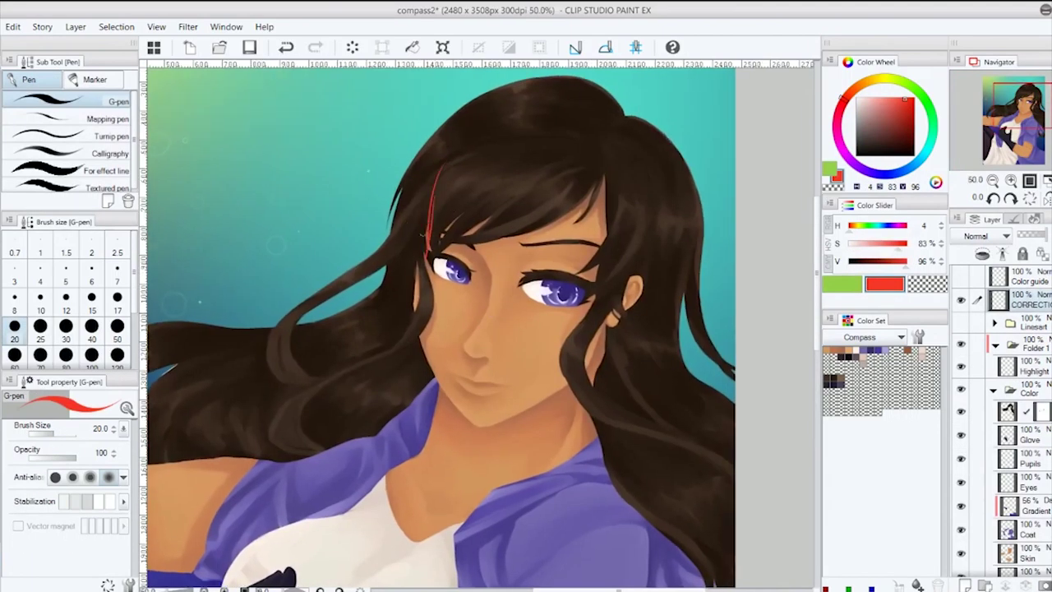
Sketch the face outline, neck, shoulder slopes and upper torso in red (H 4, S 83, V 96) with the size 20 G-pen on the correction layer
key(Delete)
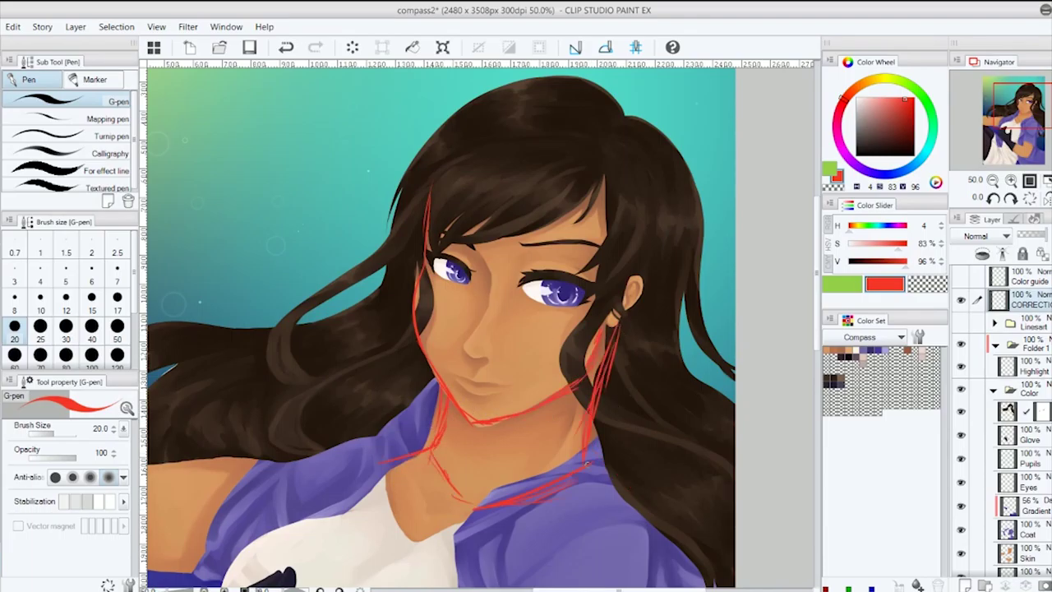
scroll(460, 329, down, 5)
drag(461, 329, 587, 347)
scroll(460, 328, down, 5)
drag(312, 312, 460, 510)
scroll(460, 329, down, 3)
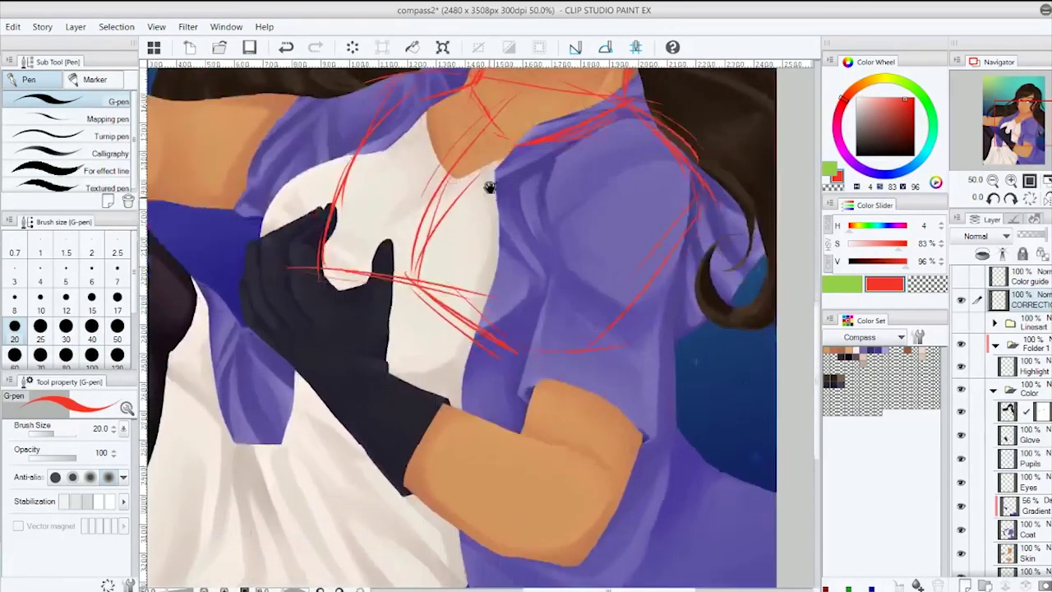
Sketch red construction lines for the waist, hips and raised thigh over the shirt and lower body
scroll(490, 187, down, 3)
drag(575, 304, 535, 460)
drag(312, 296, 526, 452)
drag(329, 329, 485, 518)
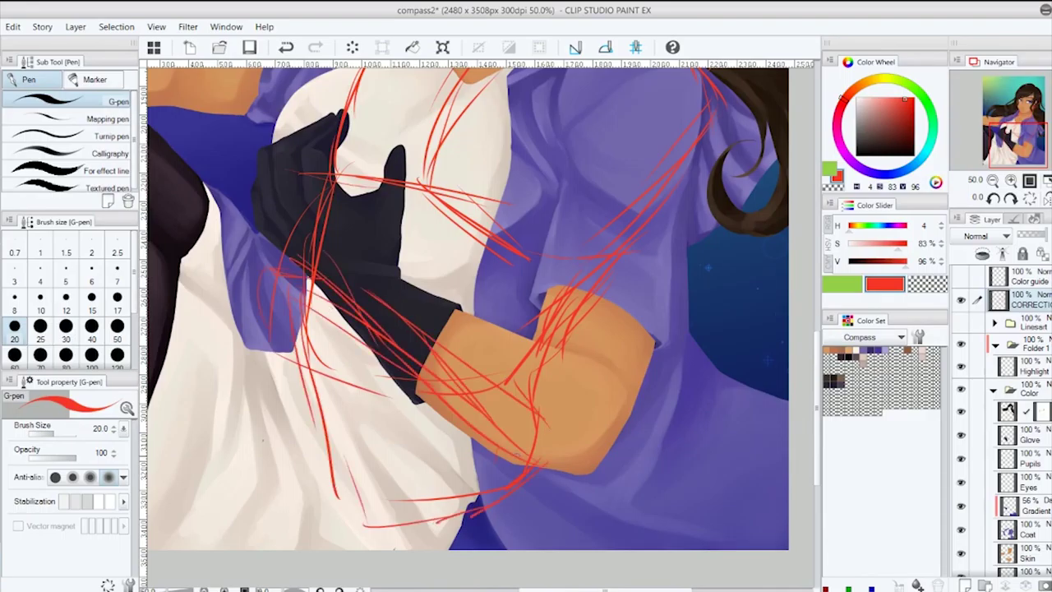
scroll(469, 312, left, 3)
drag(362, 370, 477, 526)
scroll(468, 312, left, 1)
drag(259, 323, 165, 526)
Sketch red circles for both shoulder joints and the collarbone lines between them
drag(328, 176, 427, 246)
drag(386, 246, 376, 177)
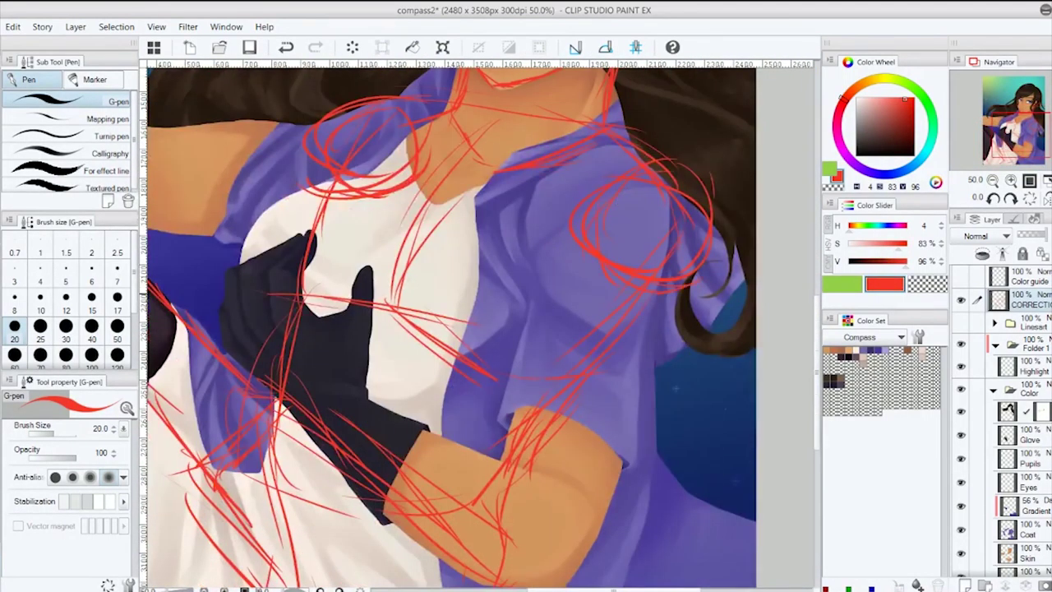
drag(411, 132, 329, 189)
drag(432, 164, 719, 177)
drag(509, 128, 428, 173)
Sketch the bent arm's upper arm, elbow joint, forearm and gloved hand with red construction lines
mouse_move(633, 172)
mouse_down()
mouse_move(540, 486)
mouse_move(604, 411)
mouse_up()
mouse_move(567, 361)
mouse_down()
mouse_move(411, 296)
mouse_move(501, 324)
mouse_up()
drag(641, 362, 592, 444)
drag(715, 259, 682, 432)
drag(403, 337, 312, 238)
mouse_move(370, 296)
mouse_down()
mouse_move(424, 202)
mouse_move(354, 164)
mouse_up()
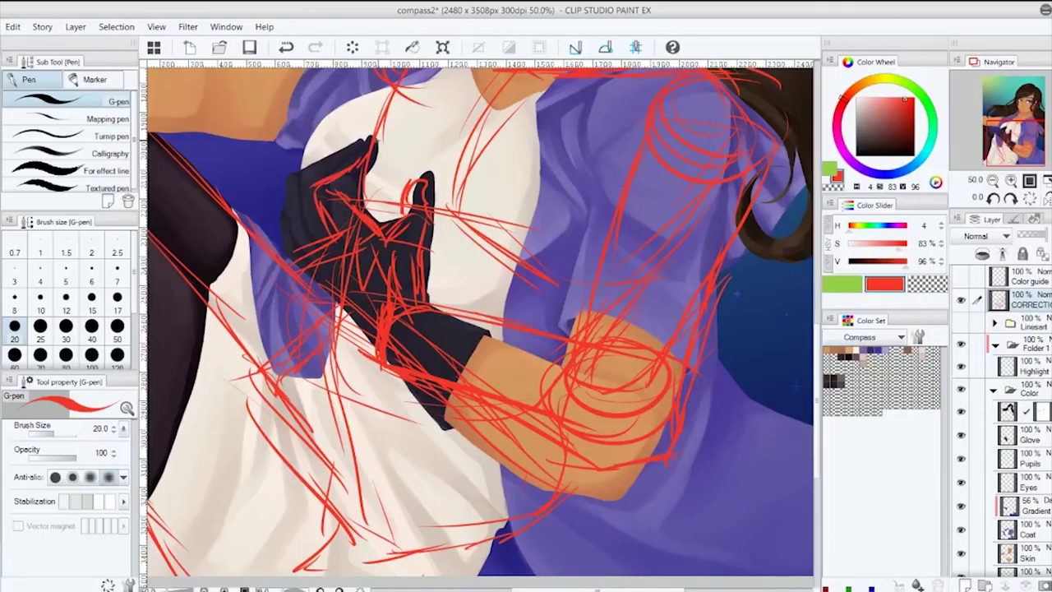
Sketch the chest contours and the outstretched arm in red, undoing the last stray stroke
scroll(481, 329, up, 5)
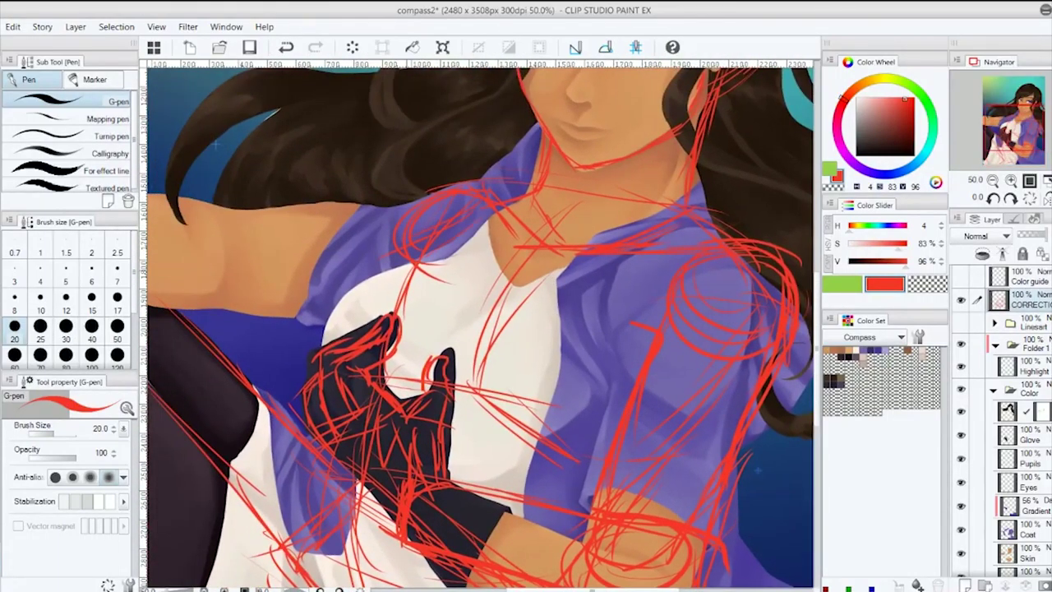
drag(567, 263, 460, 444)
scroll(481, 329, up, 3)
drag(419, 246, 255, 287)
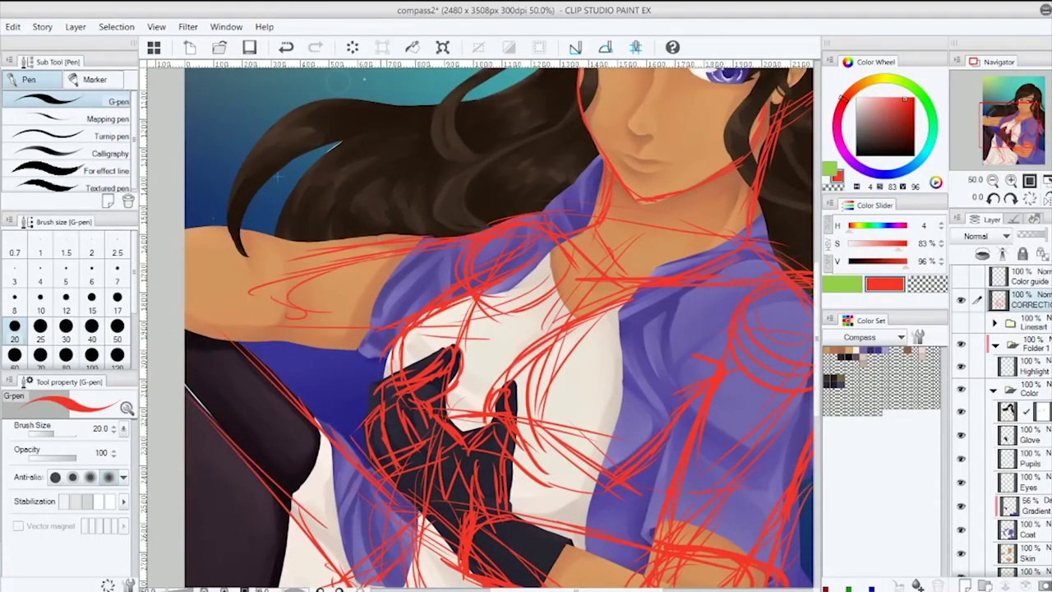
scroll(488, 161, down, 5)
scroll(488, 161, up, 8)
key(ctrl+z)
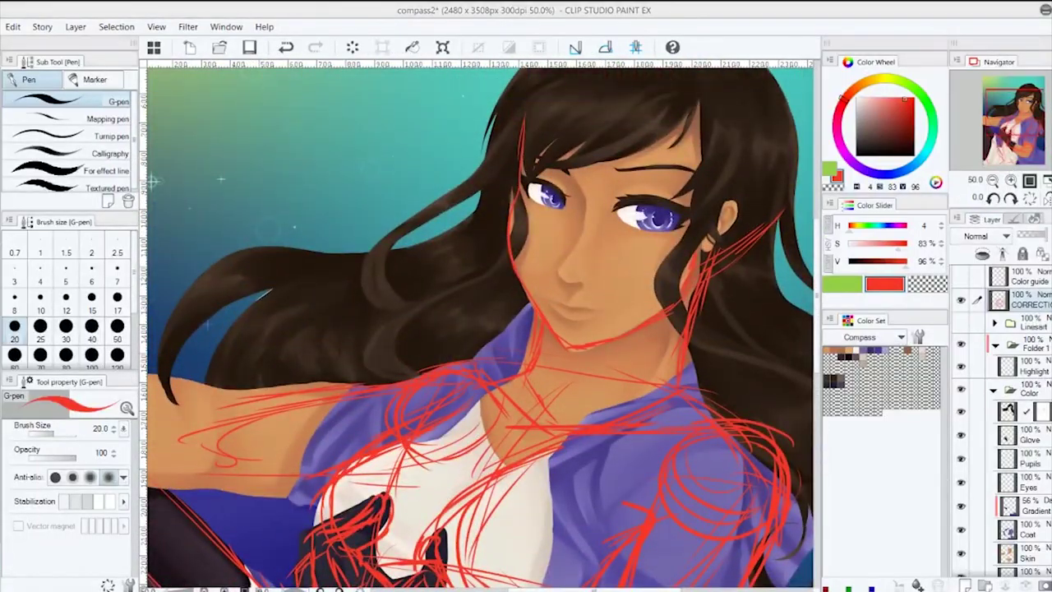
Reinforce the shoulder line by the hair and sketch corrected eyes, brows, nose and mouth in red
scroll(538, 310, down, 5)
drag(626, 247, 727, 316)
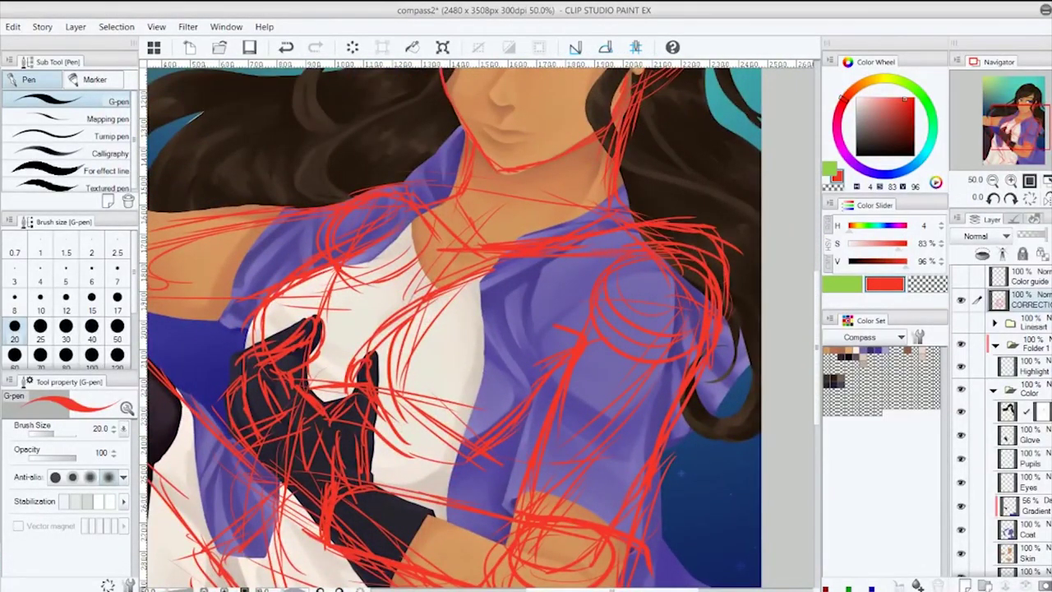
scroll(564, 381, up, 5)
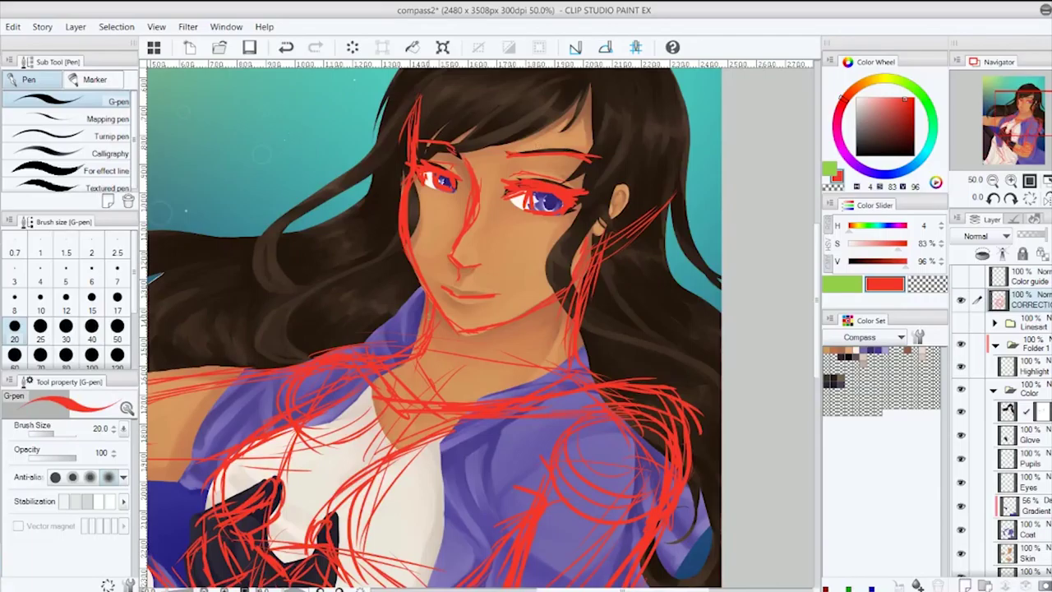
Set the correction sketch layer to Overlay blending at 52% opacity
scroll(477, 329, up, 3)
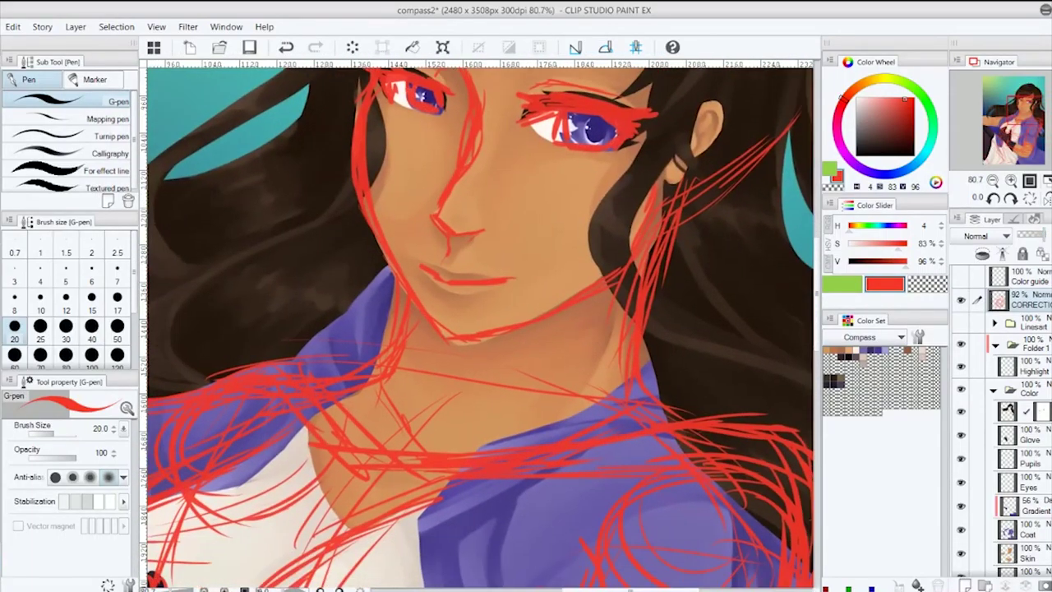
key(e)
click(986, 236)
click(974, 411)
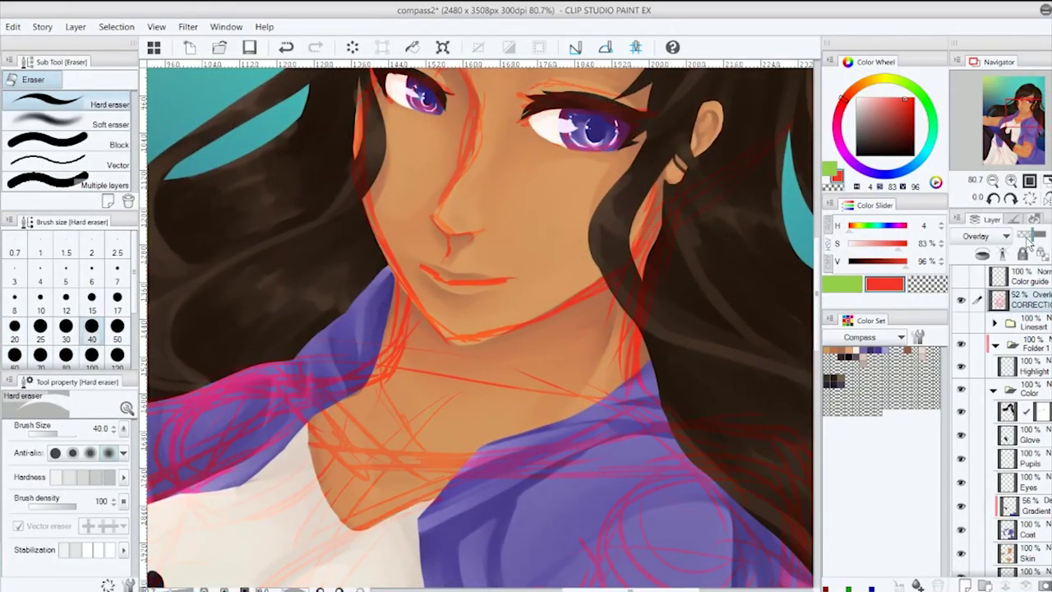
Repaint the nose shadow and the mouth on the Skin layer in reddish brown (H 18, S 60, V 76) with the size 20 Oil paint brush
click(1019, 553)
scroll(382, 244, up, 2)
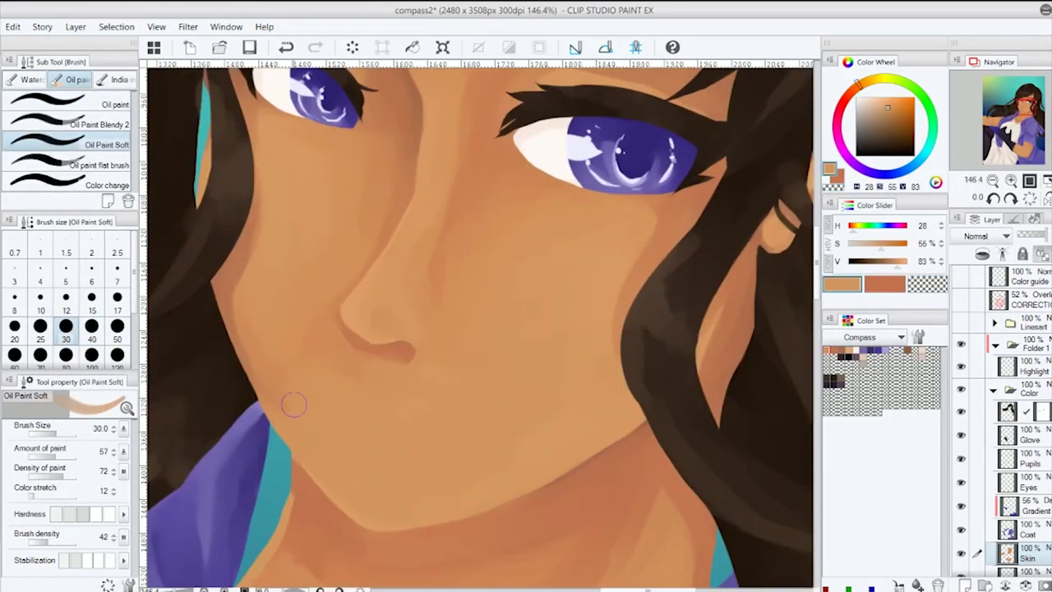
key(p)
drag(370, 360, 388, 377)
drag(319, 406, 481, 428)
drag(375, 438, 476, 428)
key(b)
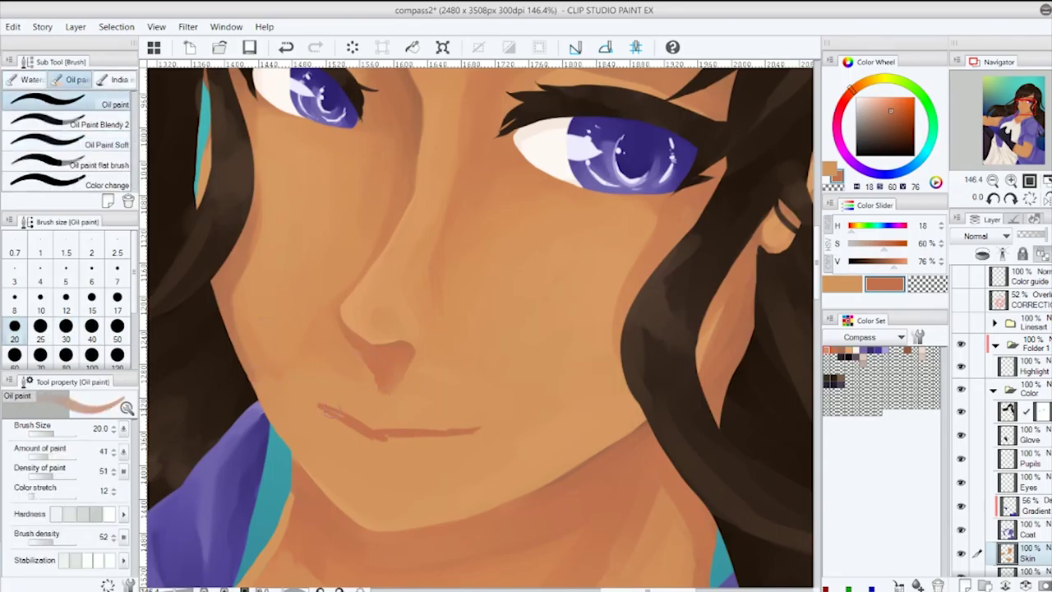
mouse_move(328, 414)
mouse_down()
mouse_move(416, 448)
mouse_move(487, 438)
mouse_up()
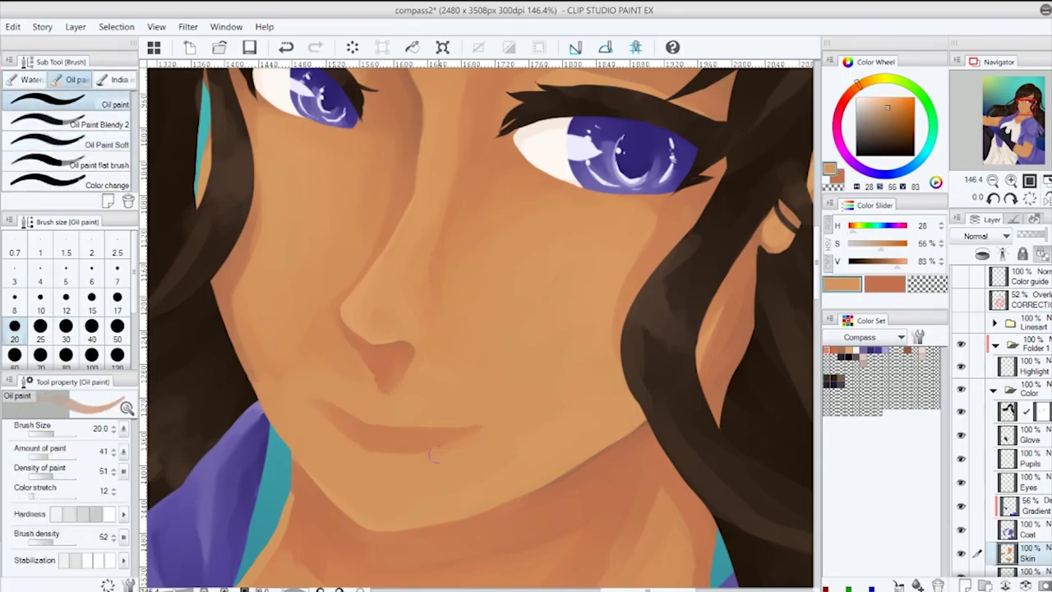
Shade the neck below the jaw in reddish brown (H 18, S 60, V 76) with Oil Paint Blendy 2 at size 60
scroll(463, 291, down, 5)
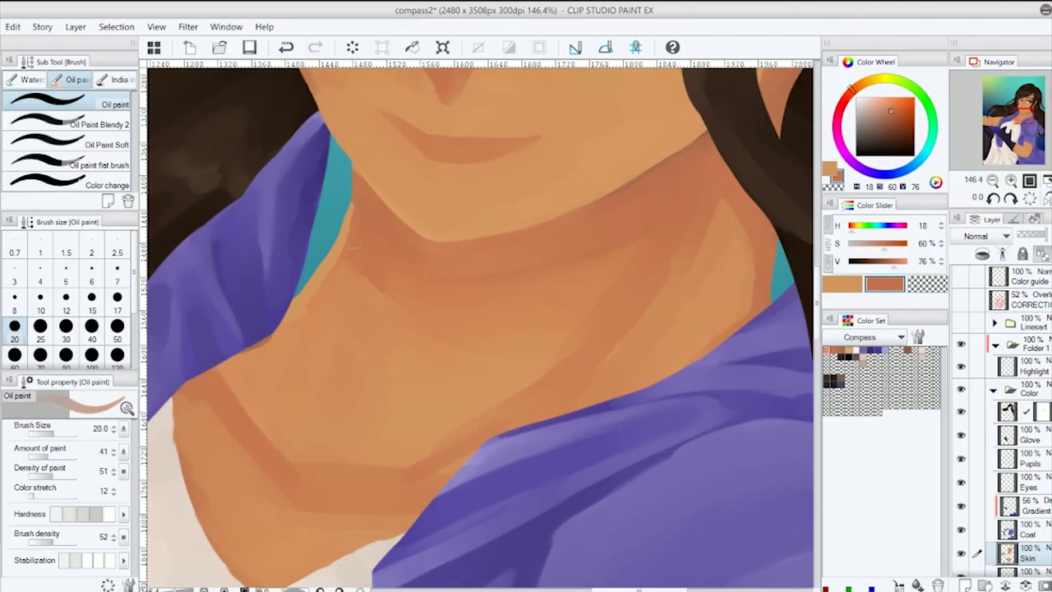
key(bracketright)
key(bracketright)
key(bracketright)
key(bracketright)
key(period)
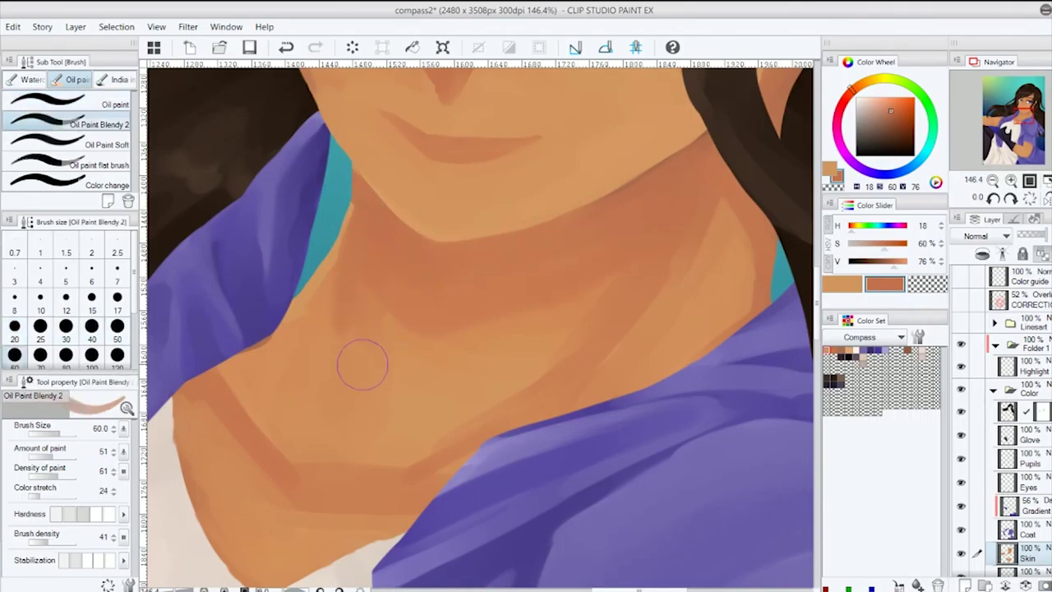
key(period)
alt+click(517, 353)
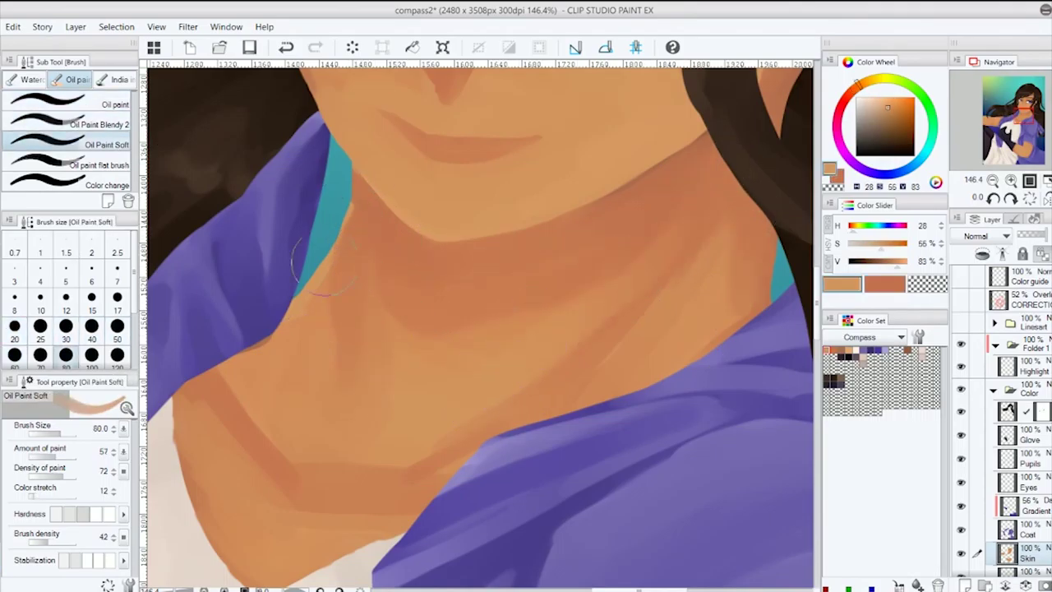
Repaint the shadow along the chest and collar with sampled skin tones and a smaller Oil Paint Soft brush
alt+click(359, 191)
key(bracketleft)
key(bracketleft)
key(bracketleft)
drag(247, 345, 271, 461)
scroll(477, 328, down, 1)
drag(272, 394, 230, 520)
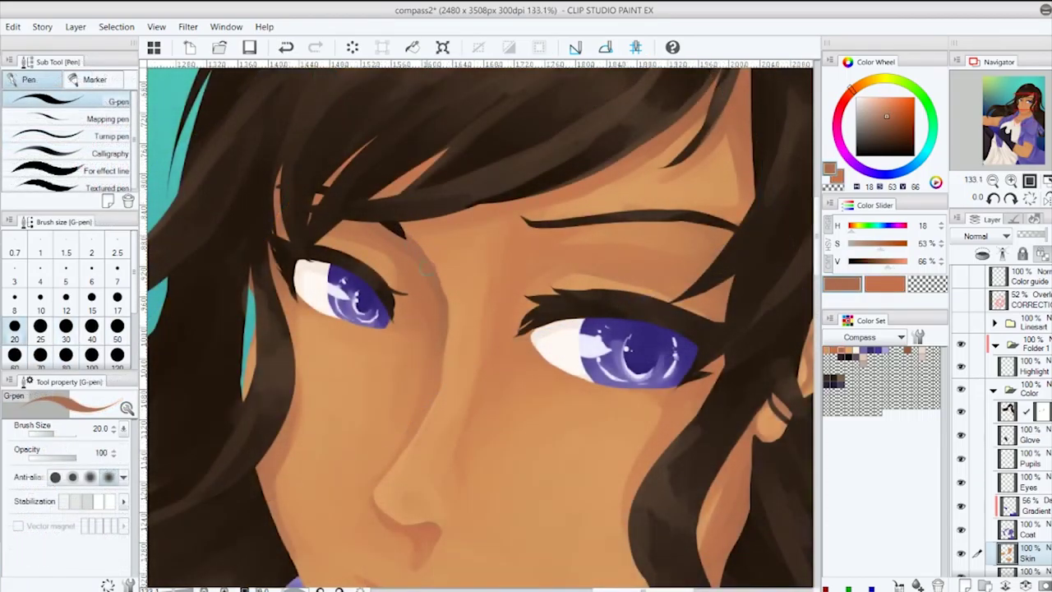
Draw a dark brown (H 18, S 60, V 58) contour from the inner brow along the nose bridge with the size 20 G-pen
scroll(476, 329, up, 3)
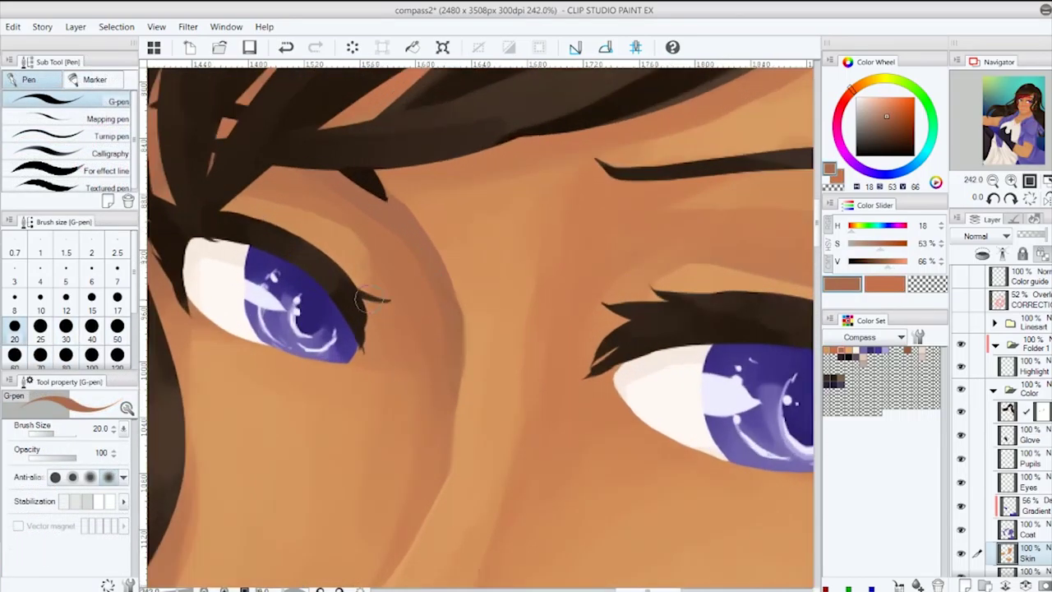
click(891, 129)
alt+click(292, 160)
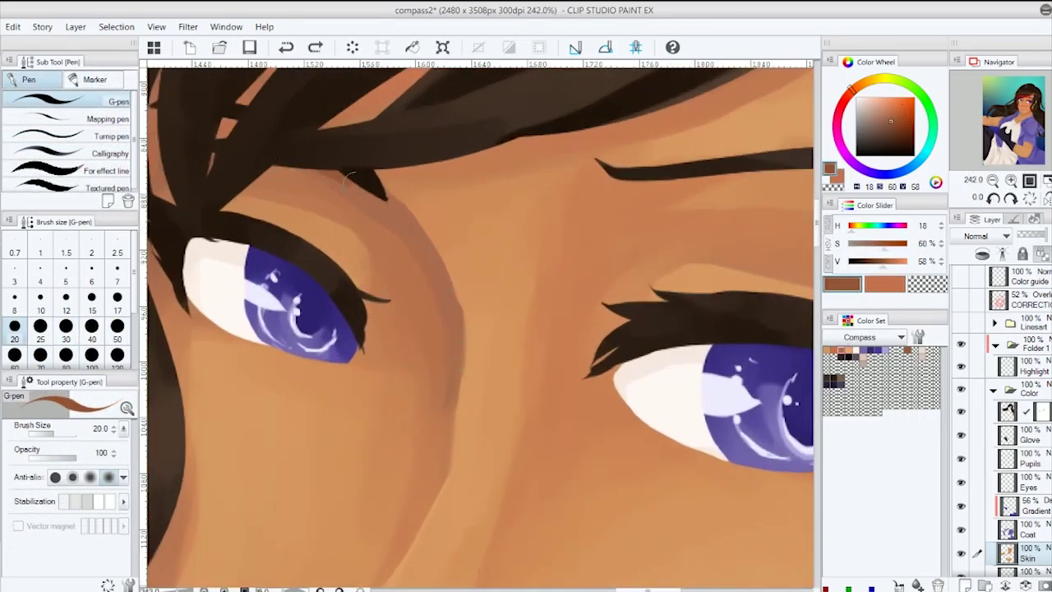
mouse_move(345, 178)
mouse_down()
mouse_move(388, 194)
mouse_move(448, 313)
mouse_up()
key(ctrl+z)
mouse_move(386, 193)
mouse_down()
mouse_move(454, 296)
mouse_move(444, 457)
mouse_up()
scroll(349, 323, down, 2)
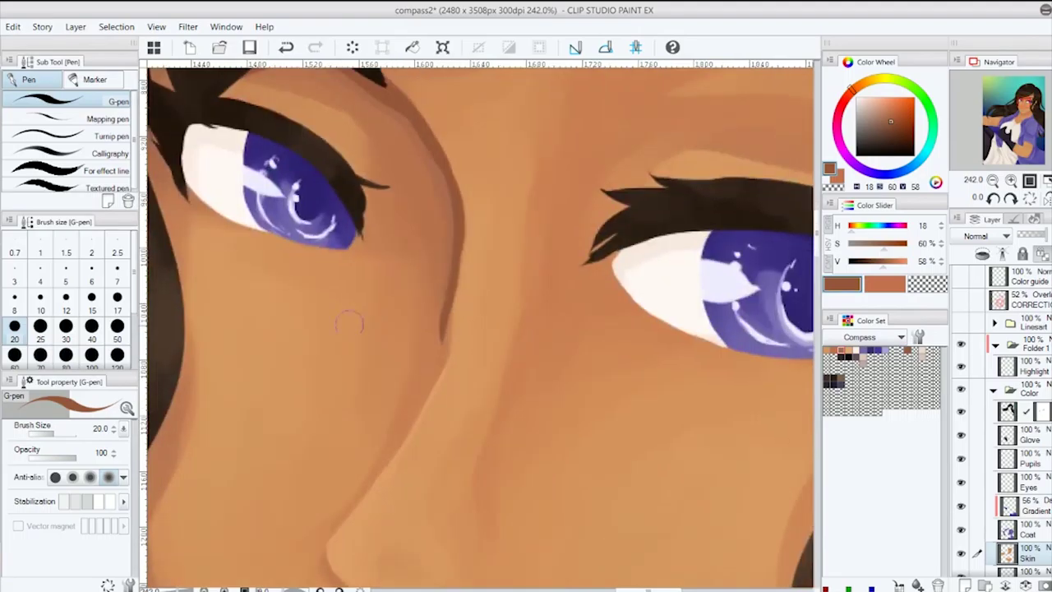
drag(426, 293, 459, 379)
Blend the dark nose-bridge contour into the eye socket with Oil Paint Blendy 2 at size 20 and Oil Paint Soft at size 30
key(b)
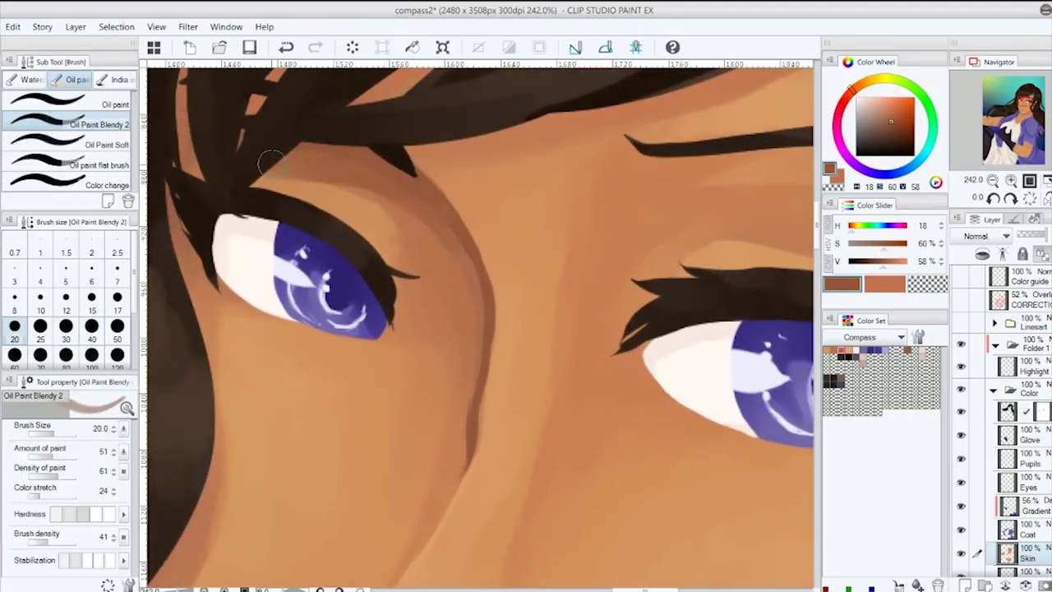
drag(467, 259, 461, 444)
click(95, 145)
drag(448, 271, 457, 468)
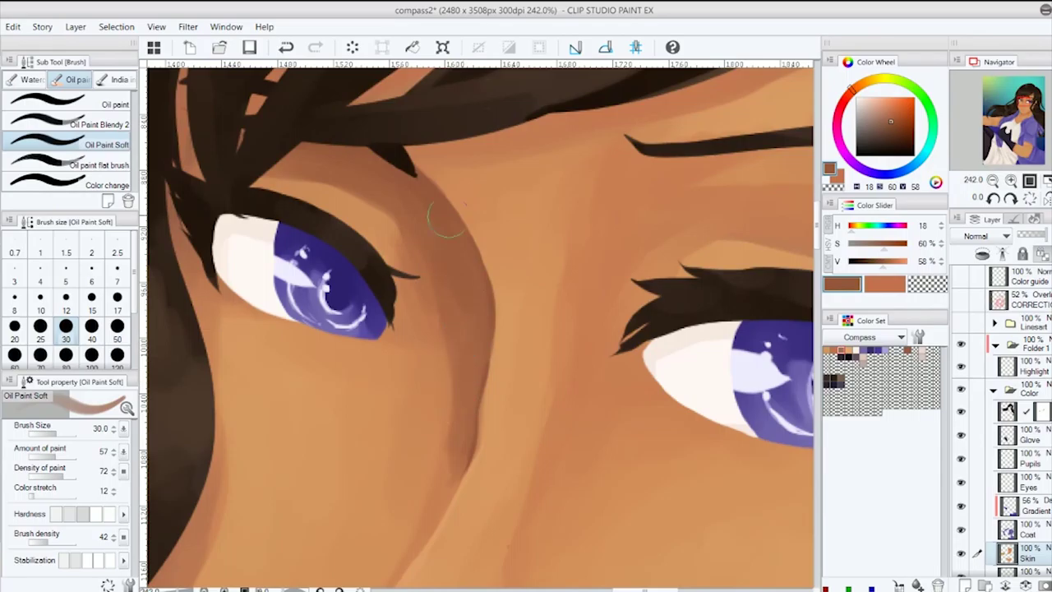
drag(427, 329, 453, 356)
key(b)
drag(188, 188, 129, 151)
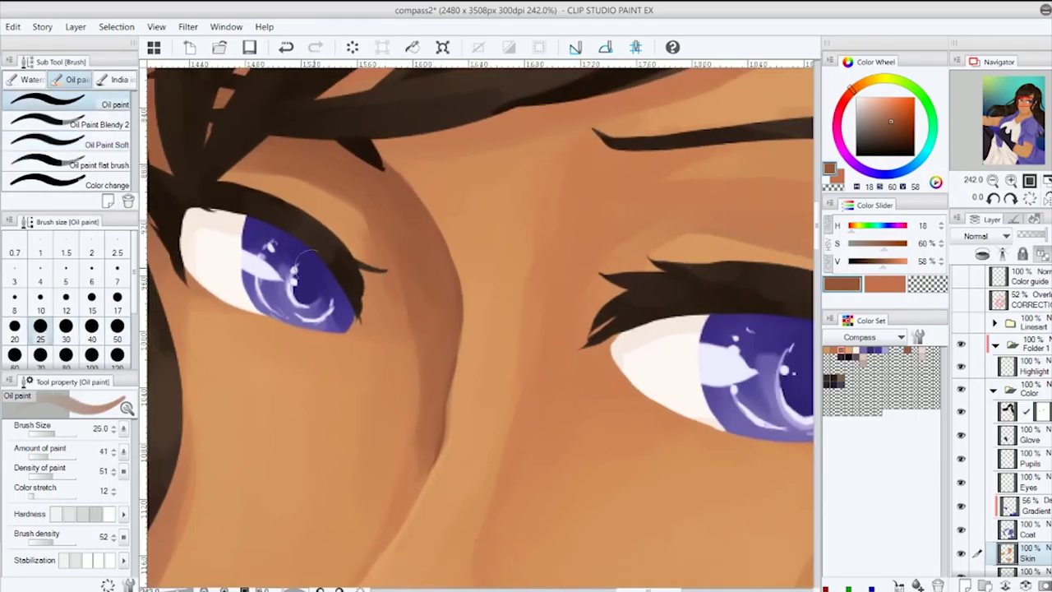
Soften the eye-socket shadow beside the nose in reddish brown (H 18, S 60, V 76) with Oil Paint Soft at size 30
key(b)
key(b)
drag(375, 175, 384, 117)
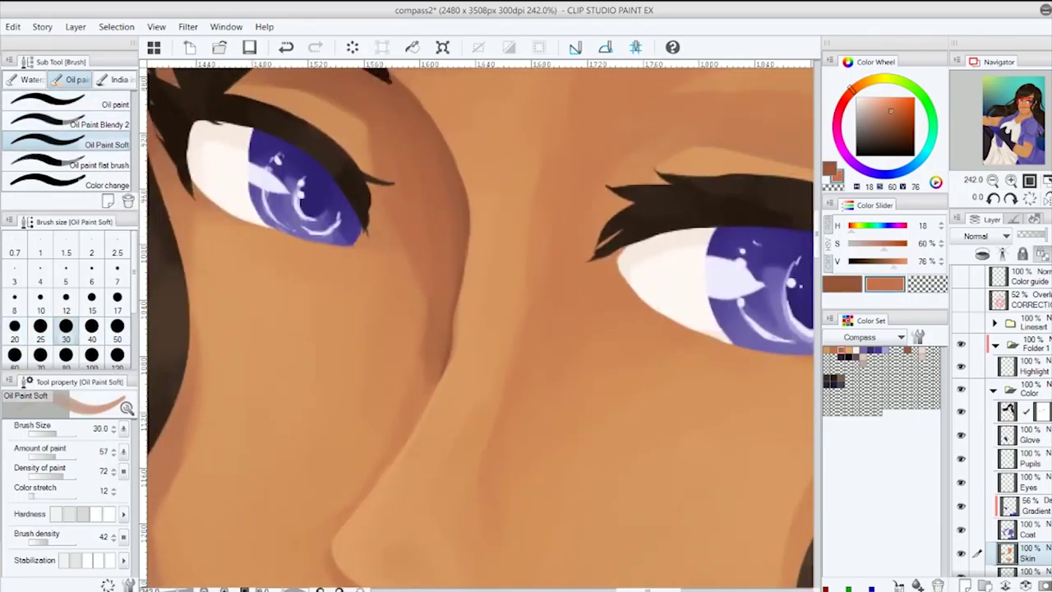
scroll(384, 118, down, 5)
scroll(384, 118, up, 4)
drag(370, 226, 316, 181)
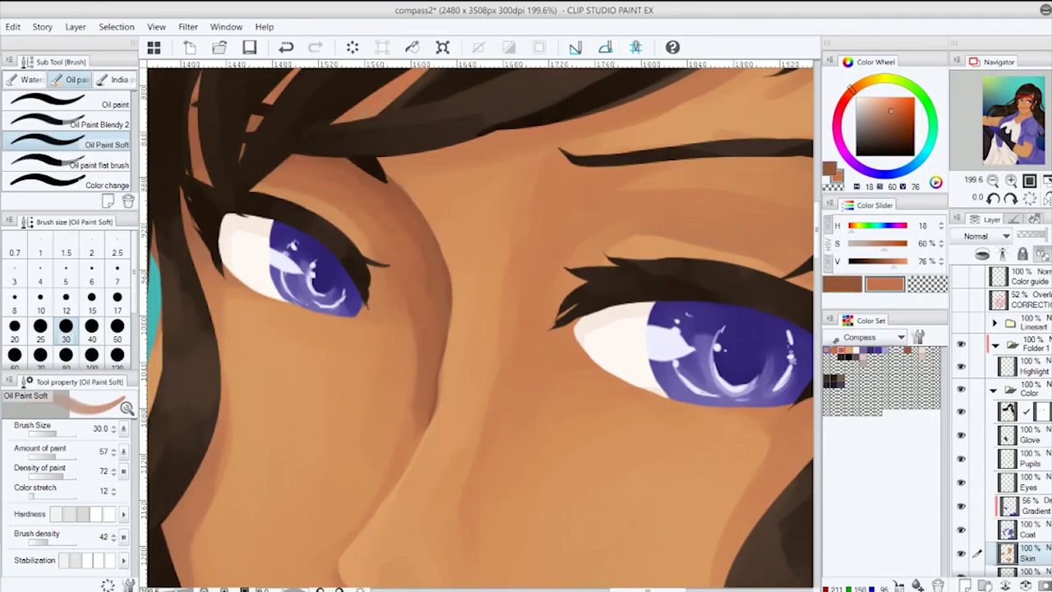
Smooth the socket shadow's edge into the cheek in light skin tone (H 28, S 55, V 83) with Opaque watercolor at size 25
alt+click(321, 187)
key(b)
key(b)
key(bracketleft)
key(bracketleft)
key(bracketleft)
key(bracketleft)
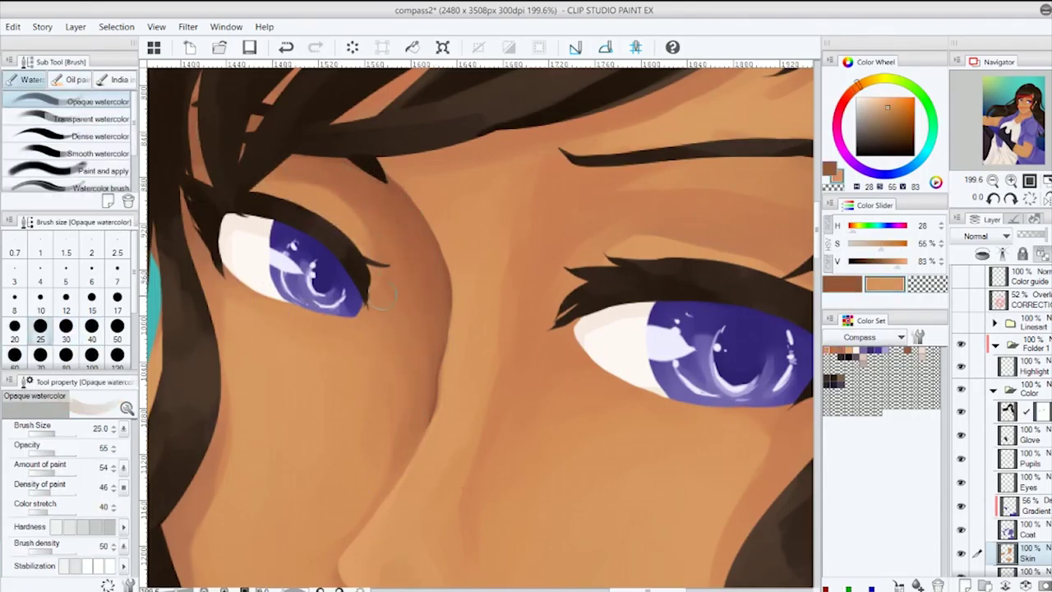
drag(383, 294, 403, 181)
key(ctrl+z)
alt+click(387, 336)
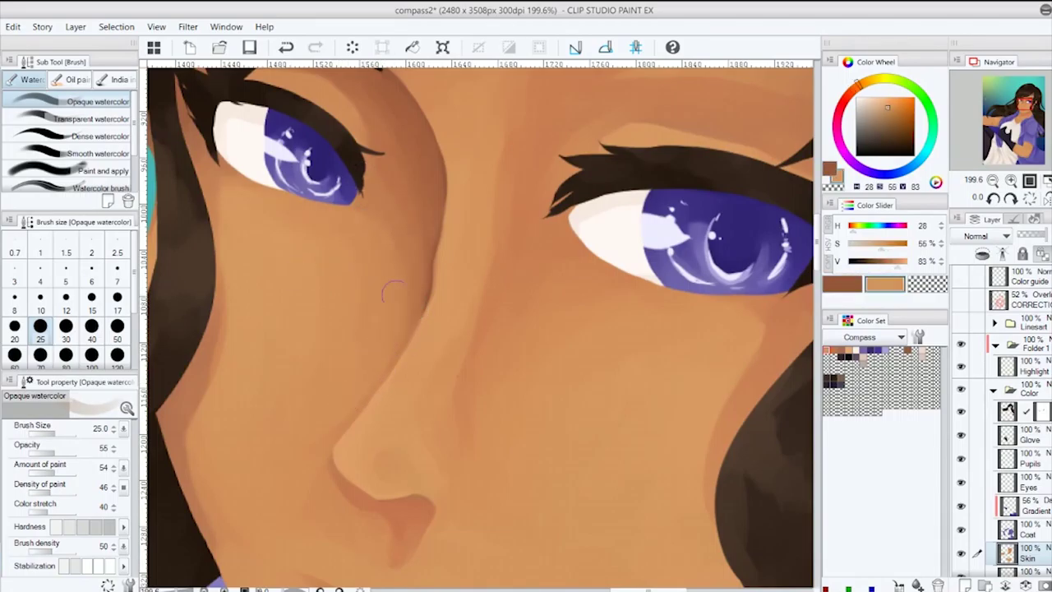
Define the nose edge and nostril in dark brown with the size 12 G-pen and blend them with Opaque watercolor at size 17
key(p)
scroll(374, 386, up, 3)
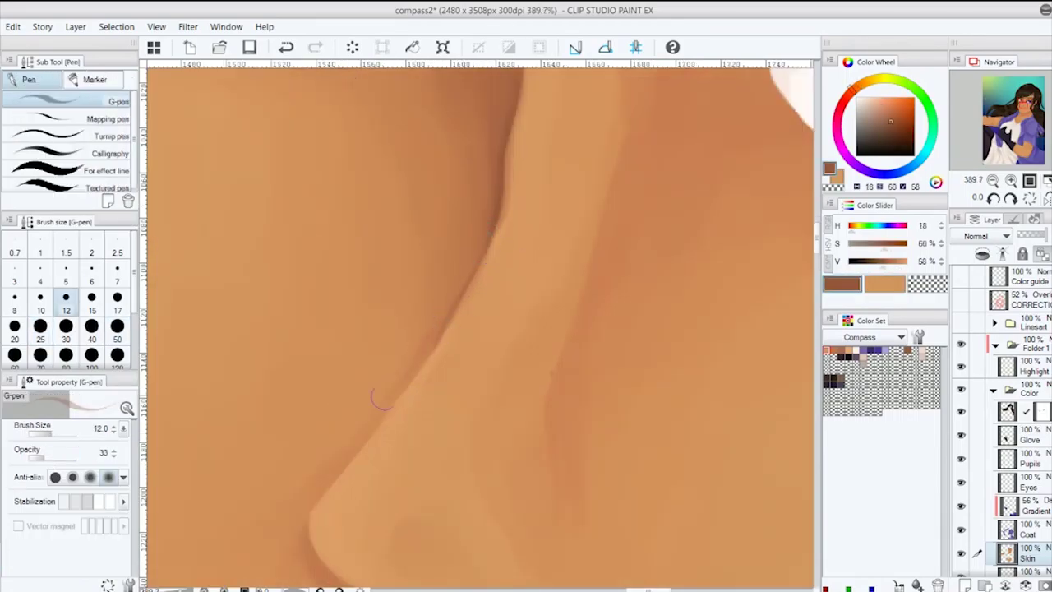
scroll(386, 344, down, 3)
drag(390, 430, 374, 335)
mouse_move(444, 411)
mouse_down()
mouse_move(519, 421)
mouse_move(485, 460)
mouse_up()
drag(510, 420, 454, 506)
key(b)
scroll(394, 329, down, 3)
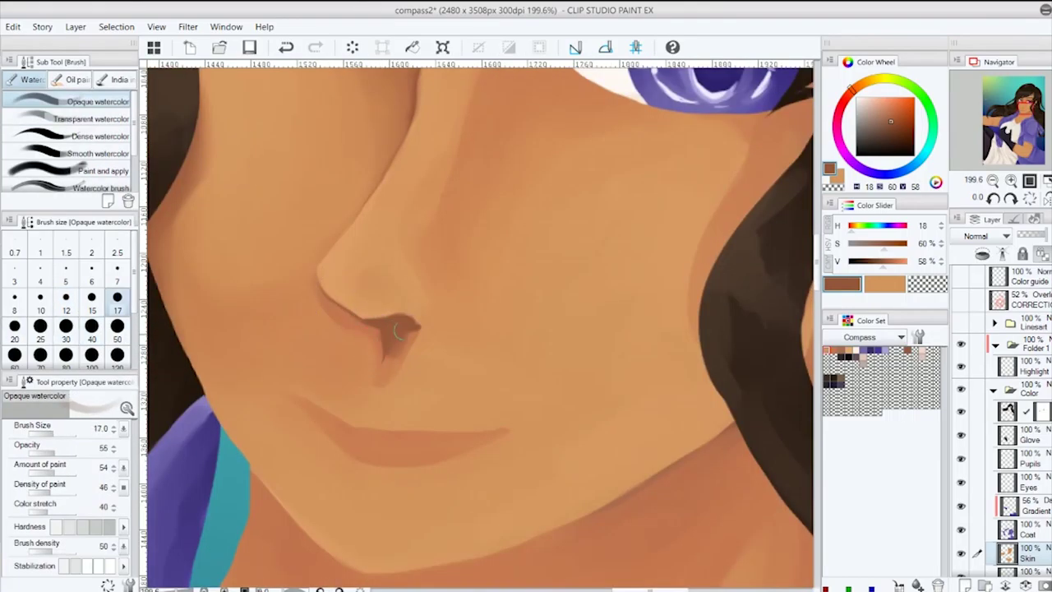
Draw the dark brown line between the lips with the size 12 G-pen and blend it into the mouth
key(p)
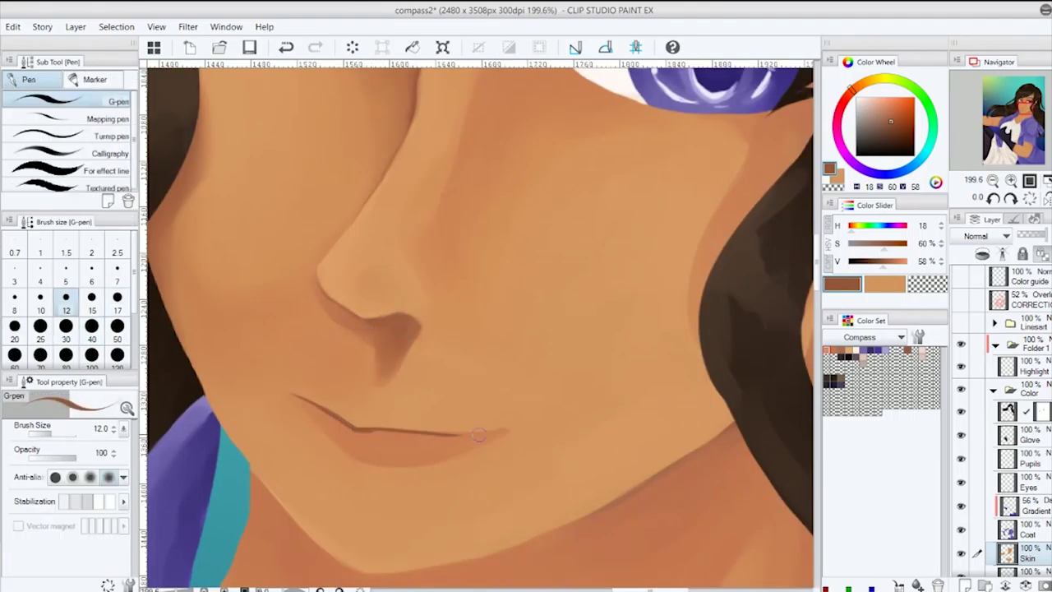
key(b)
drag(366, 435, 498, 431)
key(])
scroll(403, 452, up, 2)
click(97, 124)
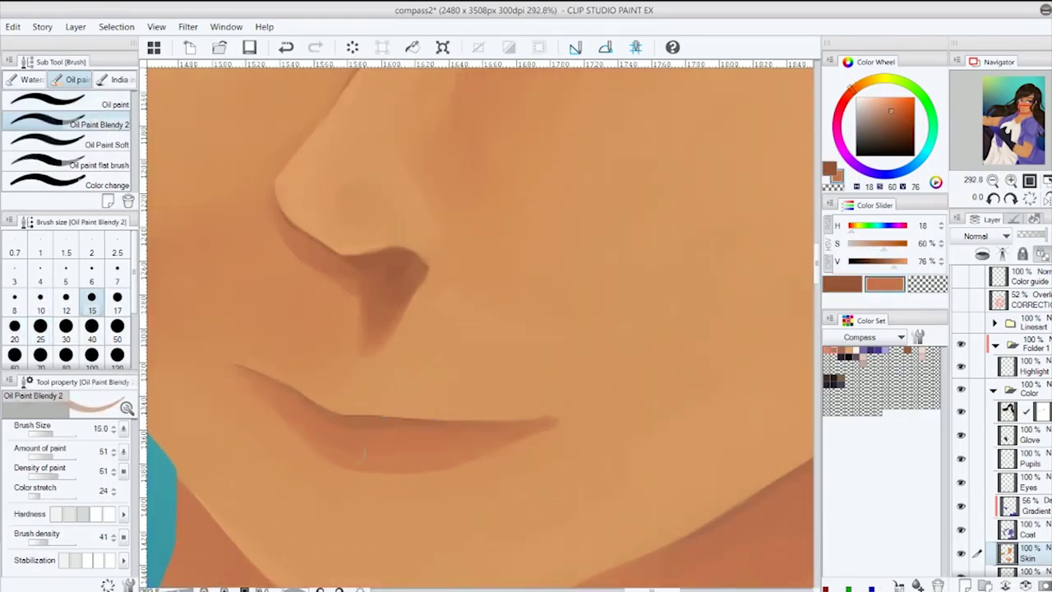
Shade the lower lip and paint a dark brown shadow beneath it, blending with Oil Paint Blendy 2 at size 15
drag(304, 415, 296, 390)
key(p)
drag(394, 444, 509, 426)
key(b)
drag(312, 428, 449, 452)
drag(329, 469, 518, 427)
scroll(485, 414, down, 1)
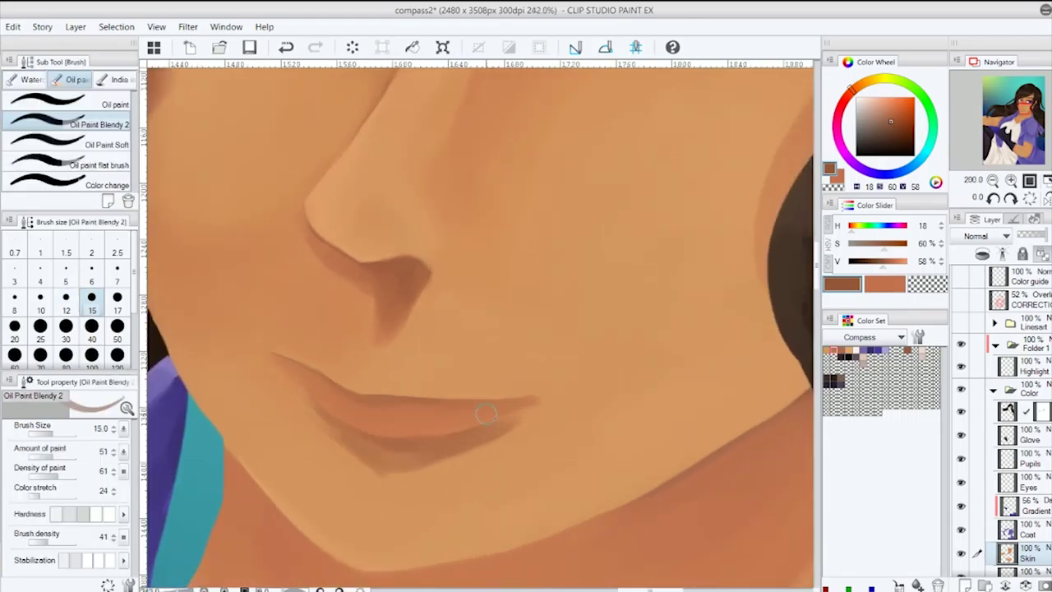
Undo the last lip stroke and soften the shadow under the lower lip with Opaque watercolor at size 17
scroll(485, 414, up, 2)
key(ctrl+z)
click(32, 78)
drag(314, 464, 215, 401)
mouse_move(448, 470)
mouse_down()
mouse_move(232, 438)
mouse_move(359, 369)
mouse_up()
alt+click(358, 369)
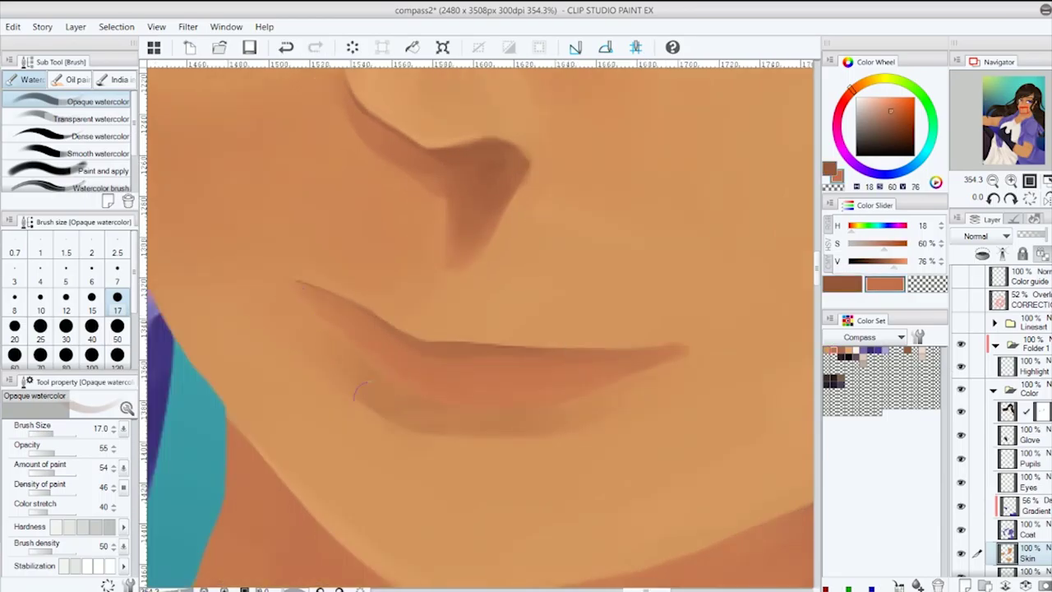
Extend the shadow below the lower lip toward the chin in dark brown with Transparent watercolor at size 17
key(period)
drag(362, 407, 476, 452)
drag(633, 388, 464, 450)
drag(535, 460, 403, 472)
scroll(404, 472, down, 3)
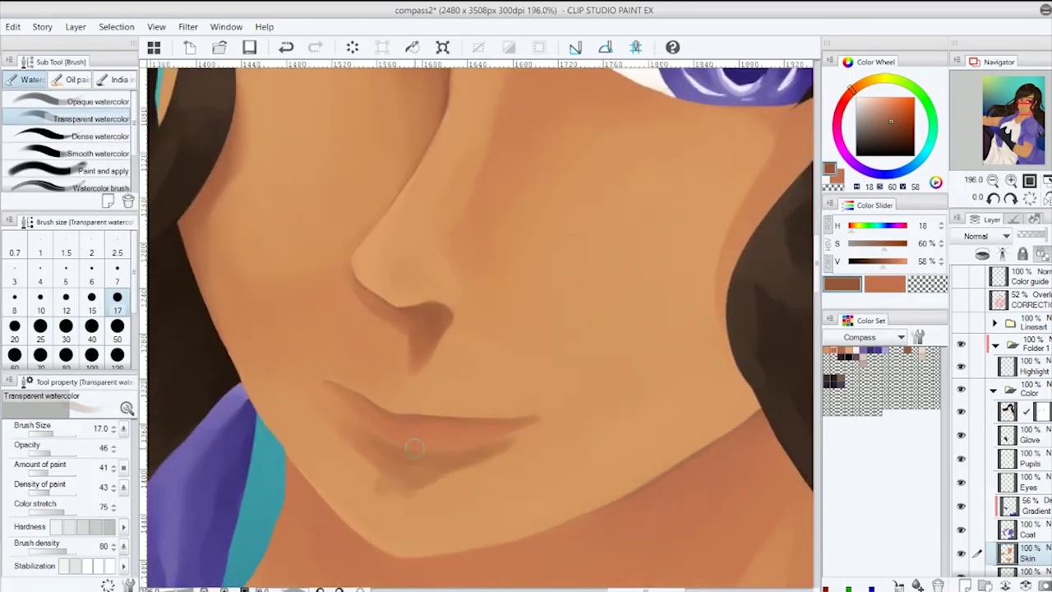
Fade the under-lip shadow into the chin with light skin tone (H 28, S 55, V 83), enlarging the Transparent watercolor brush
scroll(414, 447, up, 2)
alt+click(263, 354)
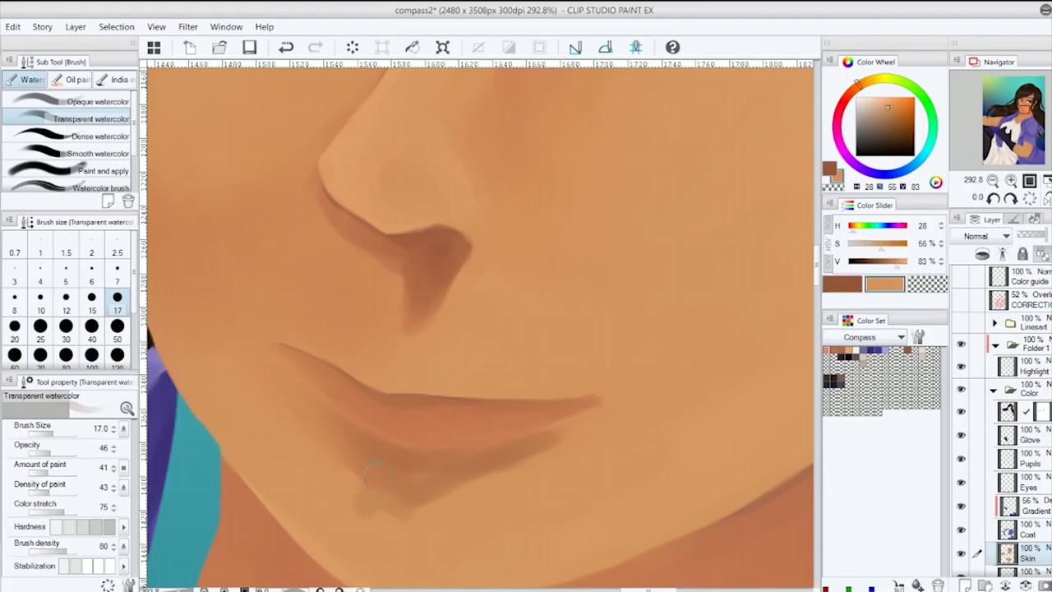
key(bracketright)
key(bracketright)
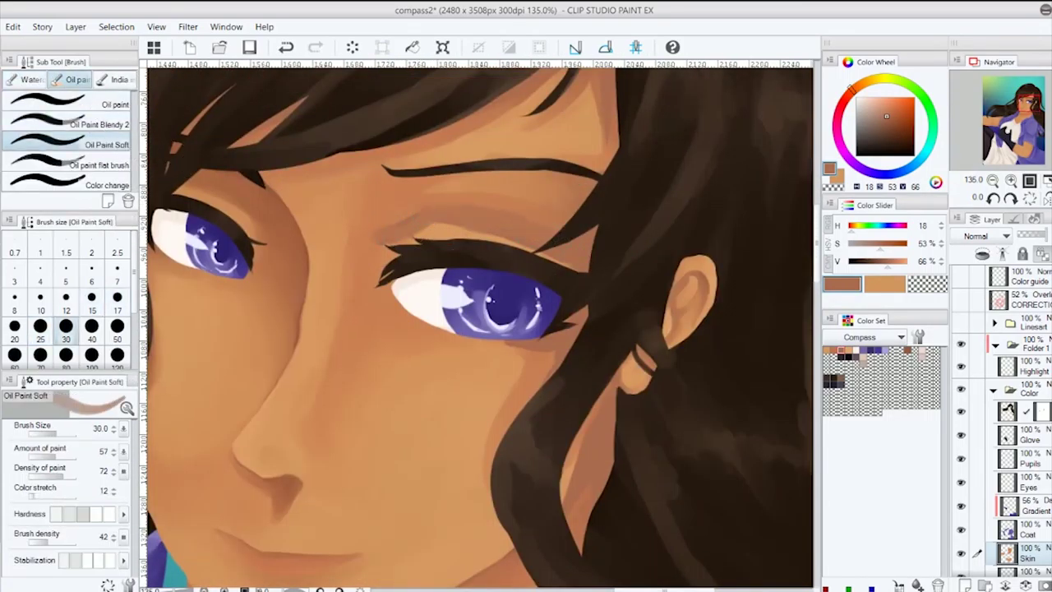
Smooth the shading between the brow and the larger eye with Oil Paint Blendy 2 at size 30 in light skin tone
key(period)
alt+click(380, 232)
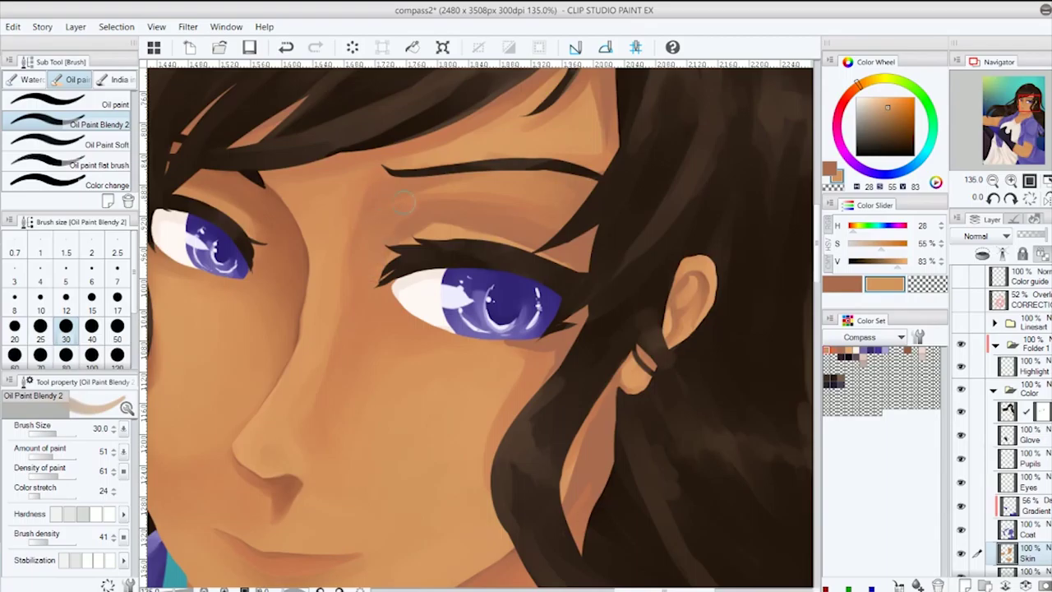
scroll(476, 328, down, 5)
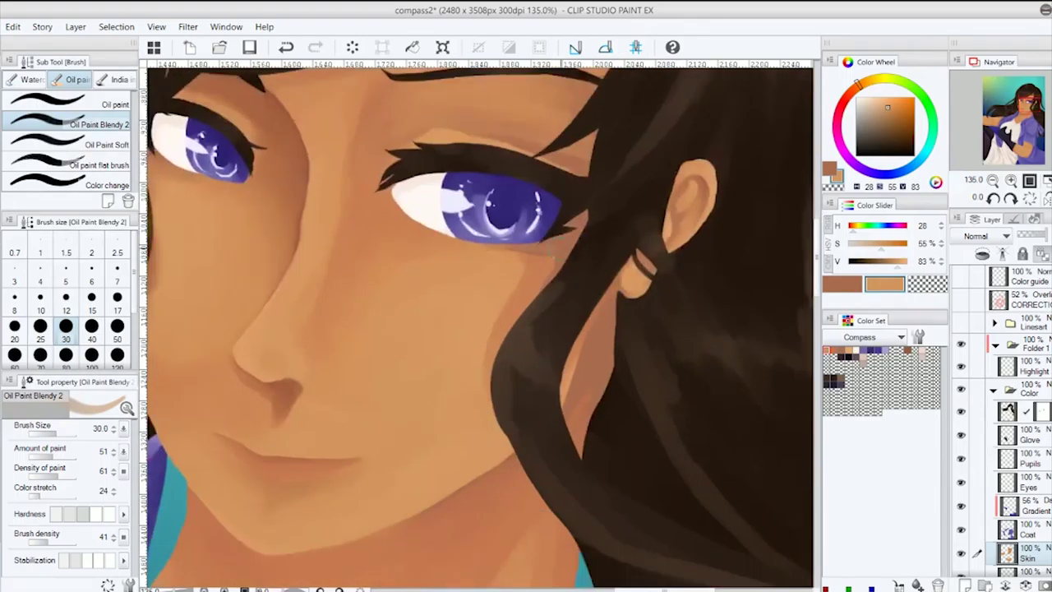
Paint brown shadows (H 18, S 53, V 59) under the jaw and along the neck, blending with size 40 Opaque and Transparent watercolor
key(p)
drag(283, 362, 510, 283)
mouse_move(465, 319)
mouse_down()
mouse_move(530, 273)
mouse_move(513, 345)
mouse_up()
key(b)
mouse_move(349, 366)
mouse_down()
mouse_move(456, 331)
mouse_move(535, 283)
mouse_up()
mouse_move(285, 366)
mouse_down()
mouse_move(515, 300)
mouse_move(594, 331)
mouse_up()
key(b)
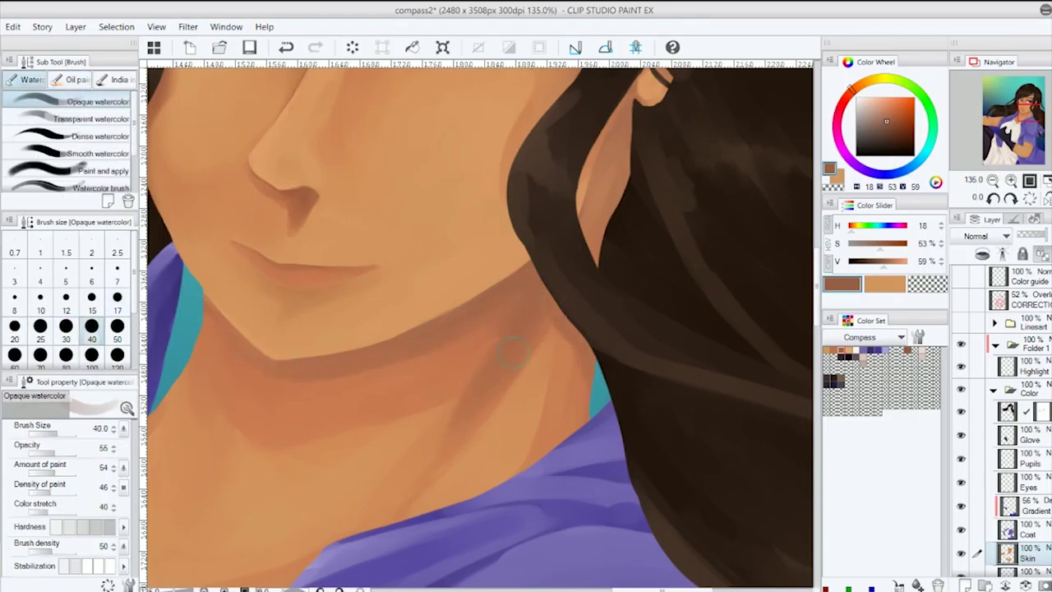
key(b)
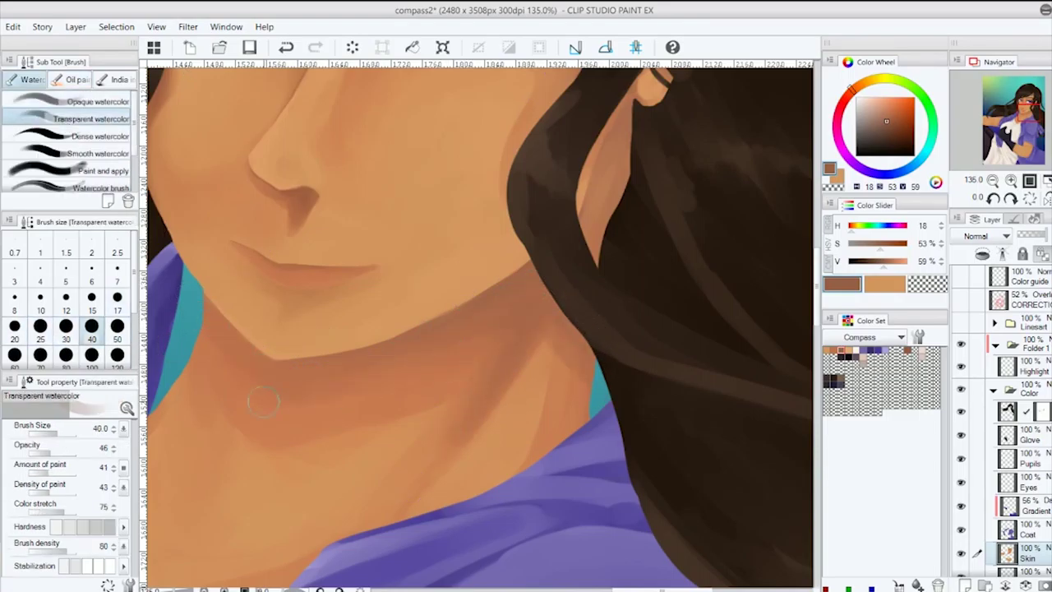
alt+click(448, 361)
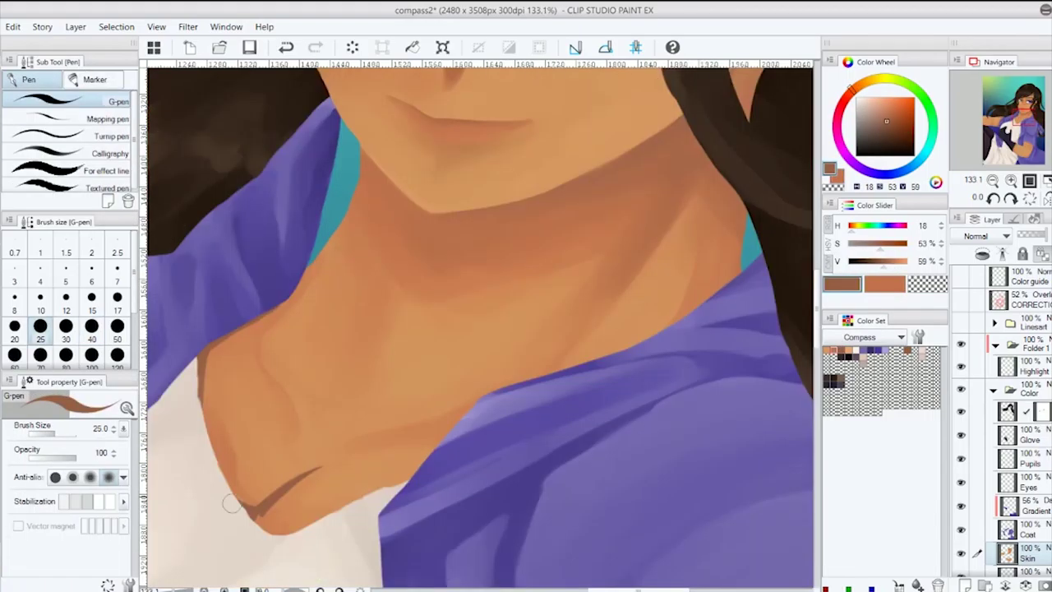
Blend the brown crease and edge lines along the chest neckline using Opaque watercolor, Dense watercolor and sampled skin tones
key(b)
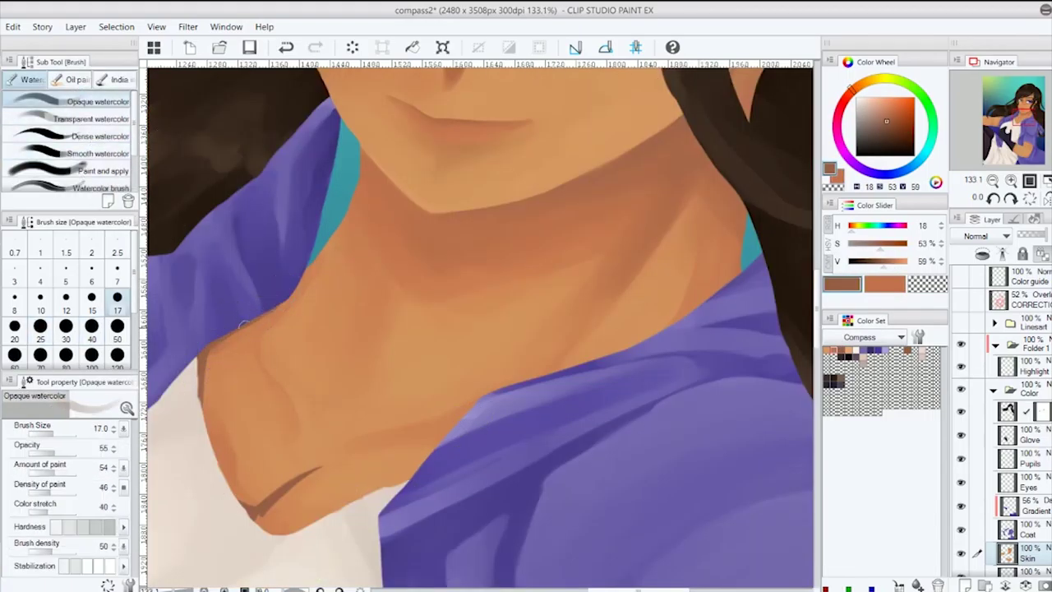
click(94, 136)
alt+click(288, 464)
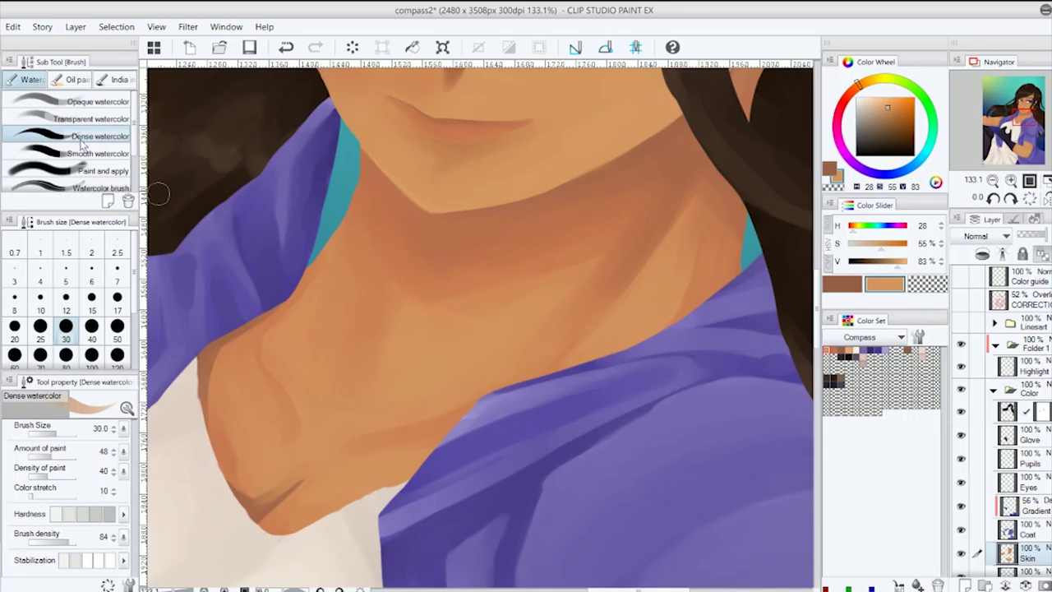
click(95, 101)
alt+click(218, 475)
alt+click(263, 501)
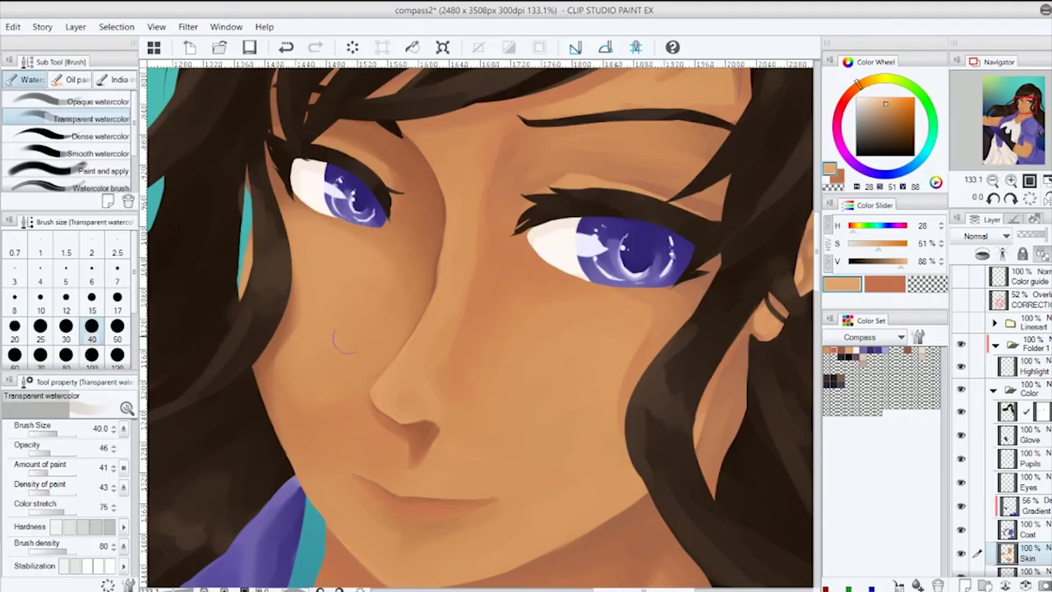
Smooth the skin shading across the cheeks, nose and chin using Transparent watercolor in light skin tone (H 28, S 51, V 88), varying the size from 30 to 60
scroll(294, 415, down, 2)
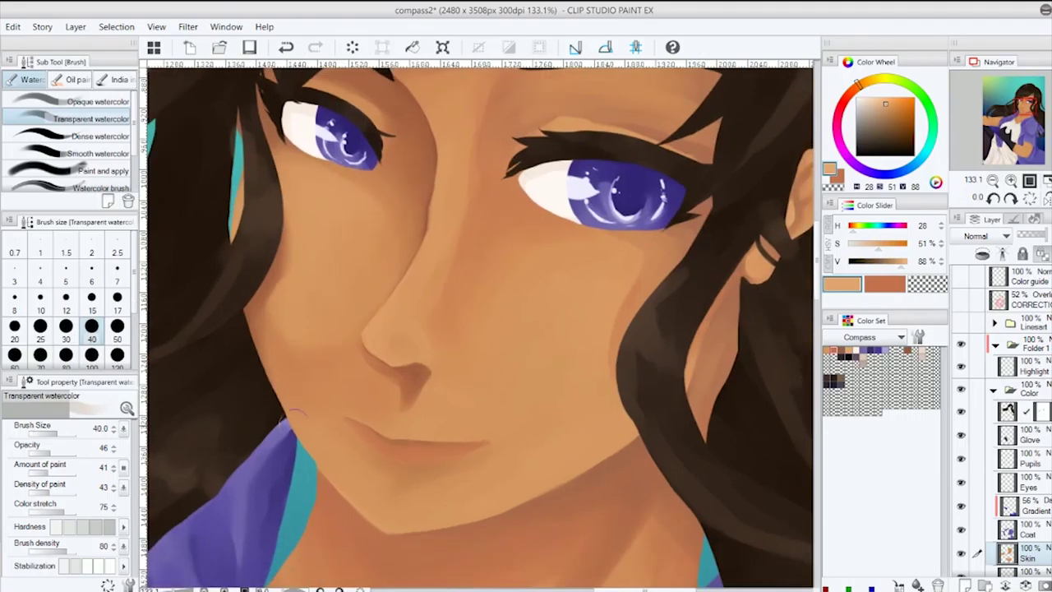
scroll(300, 386, down, 1)
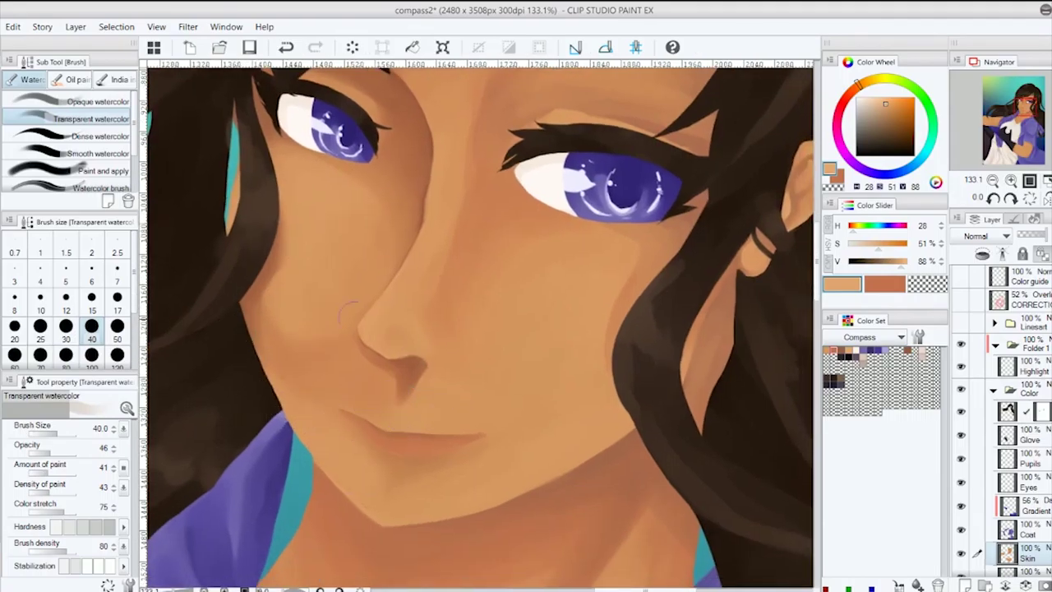
key(bracketleft)
key(bracketleft)
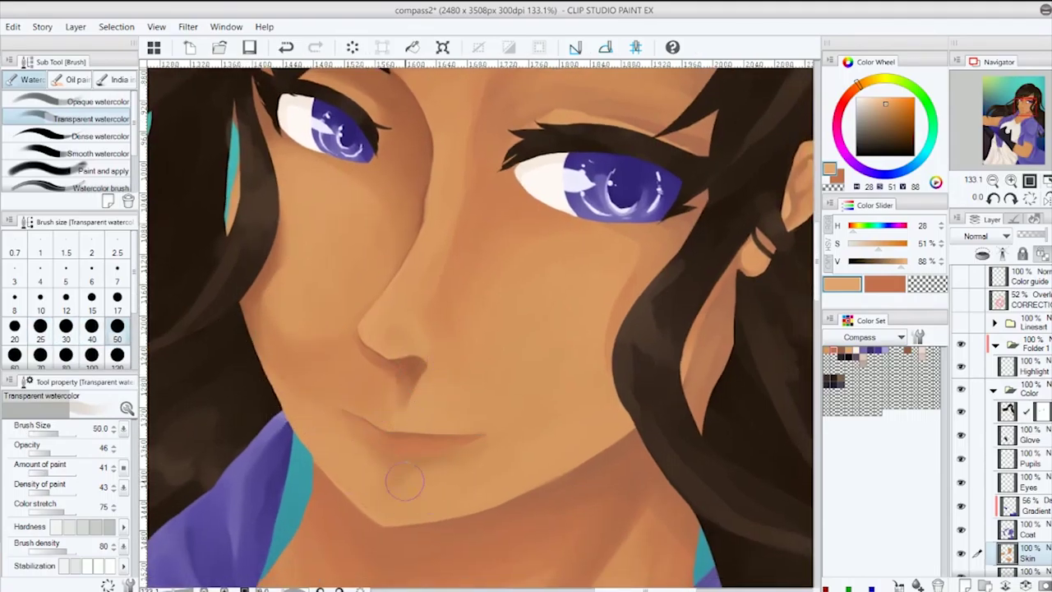
key(bracketright)
scroll(412, 191, up, 4)
scroll(419, 171, down, 3)
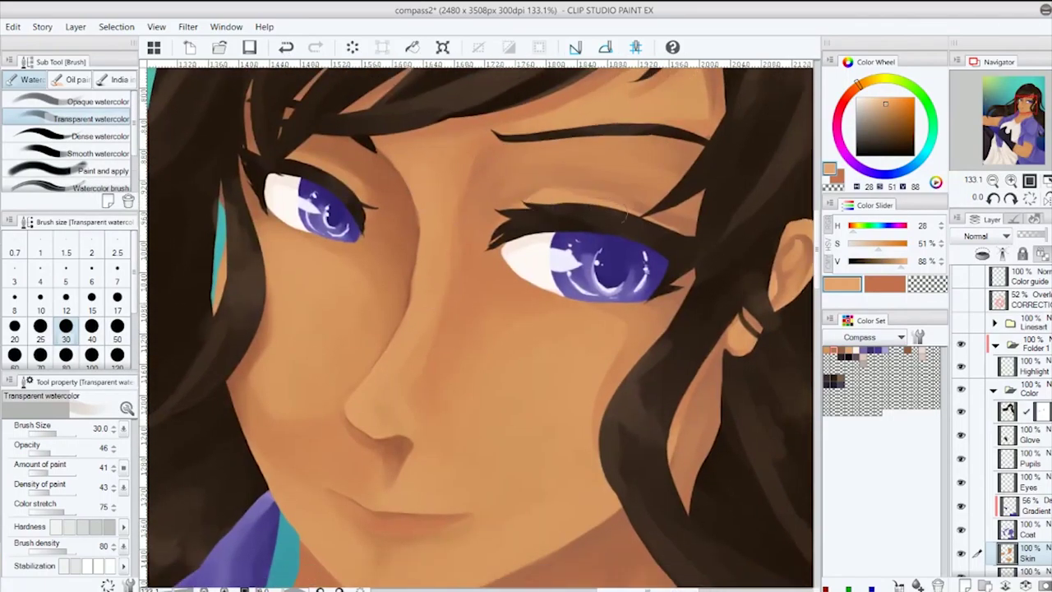
key(bracketright)
key(bracketright)
key(bracketright)
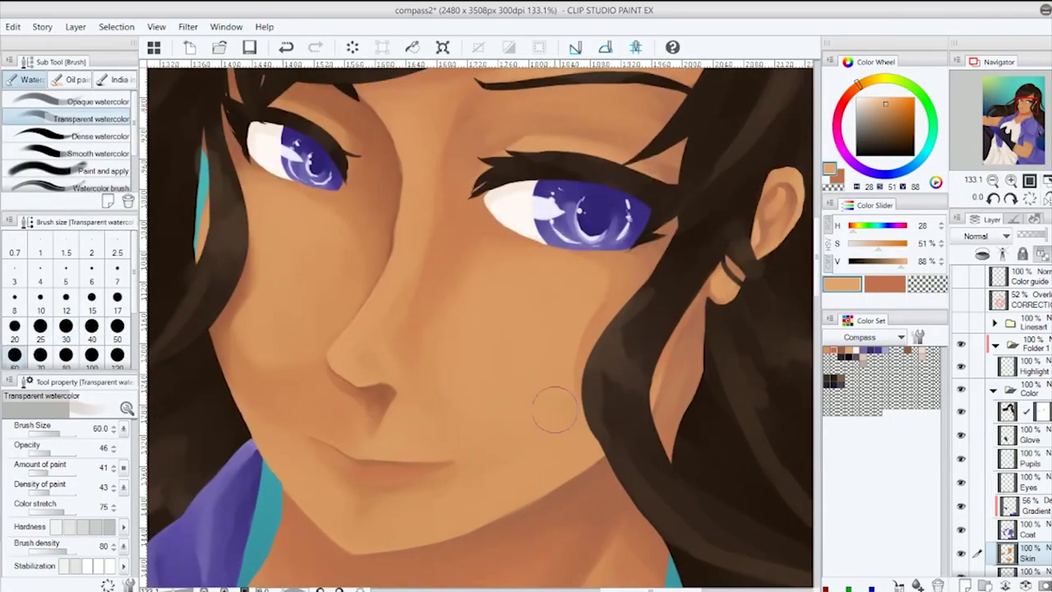
Blend the neck and upper chest skin with the same light skin tone, using Transparent watercolor at sizes 30 and 50
scroll(539, 436, up, 6)
key(bracketleft)
key(bracketleft)
key(bracketleft)
scroll(319, 405, down, 15)
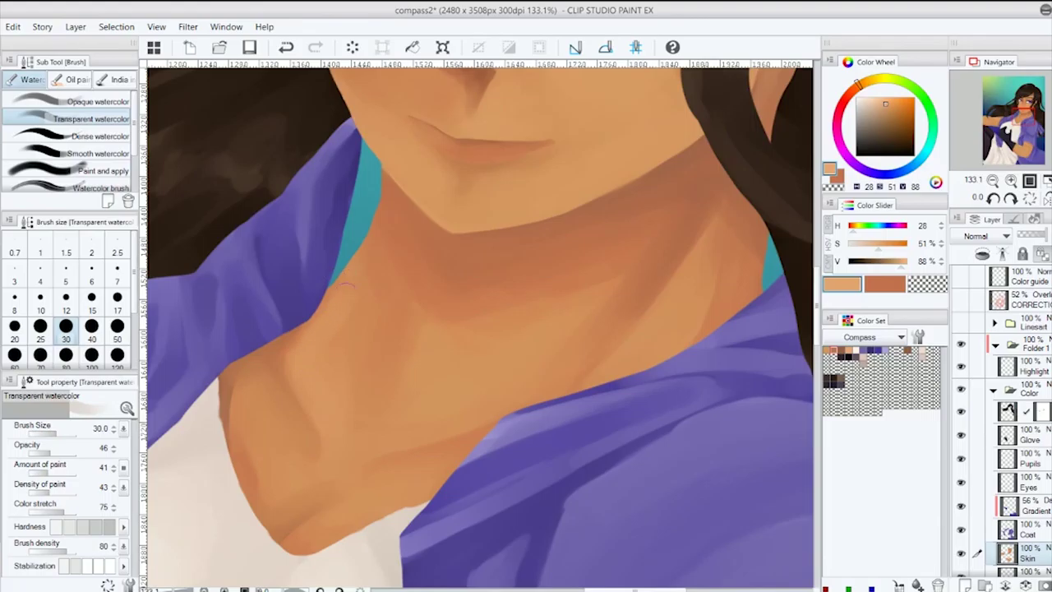
key(ctrl+z)
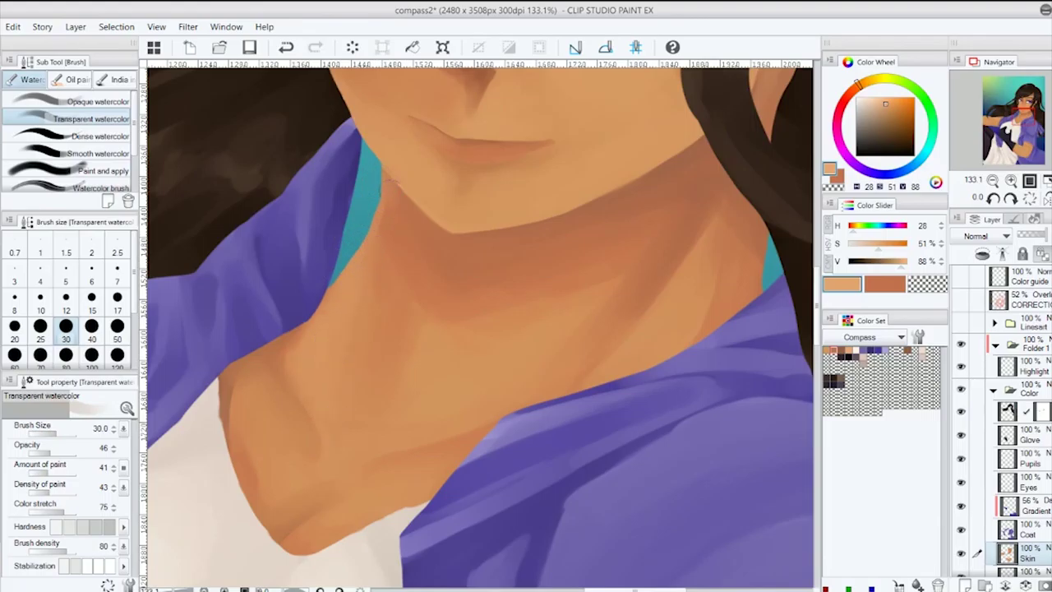
key(bracketright)
key(bracketright)
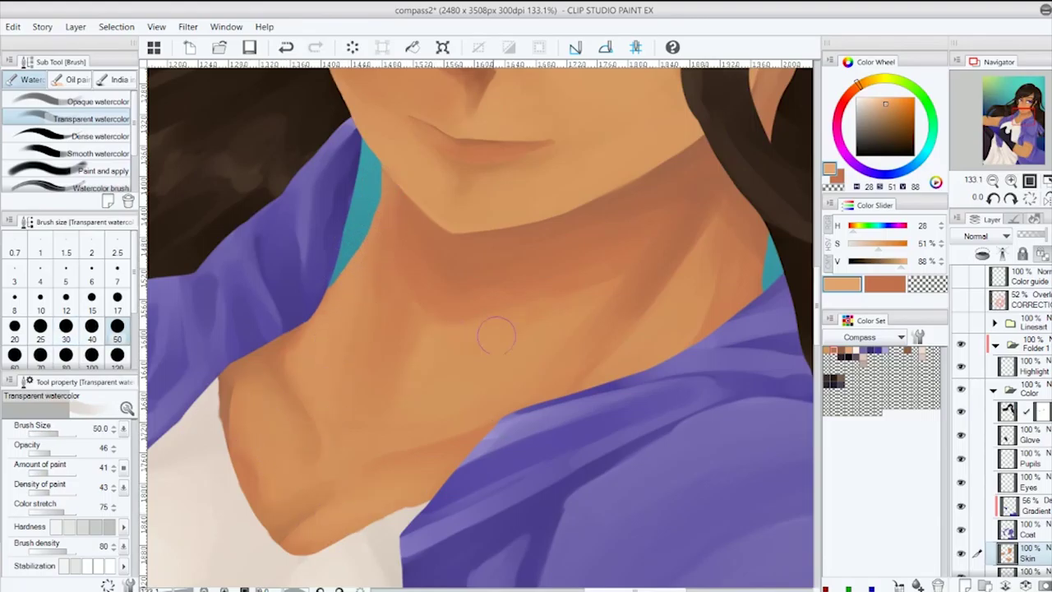
scroll(652, 247, down, 4)
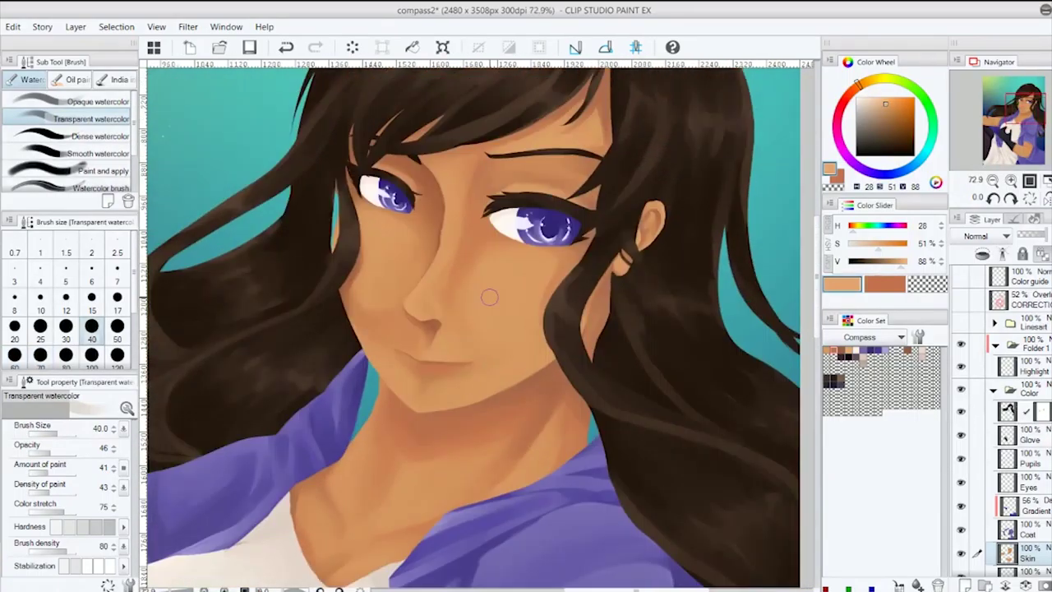
Select the teal background gaps on both sides of the neck with the Polyline marquee on the Coat layer
key(m)
scroll(493, 364, up, 5)
click(405, 393)
drag(682, 392, 460, 360)
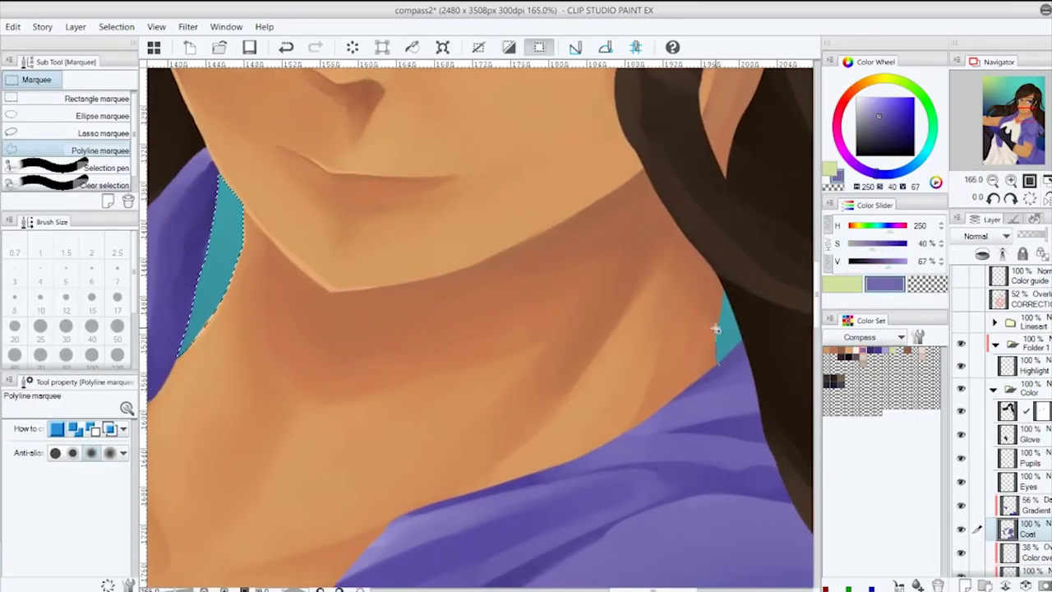
Paint the selected gaps purple as the collar's inner side, darkening them with the Soft airbrush at size 60 (H 250, S 59, V 42)
key(b)
mouse_move(420, 357)
mouse_down()
mouse_move(235, 271)
mouse_move(547, 353)
mouse_up()
key(ctrl+d)
scroll(236, 321, up, 1)
scroll(236, 320, down, 3)
key(ctrl+shift+d)
key(b)
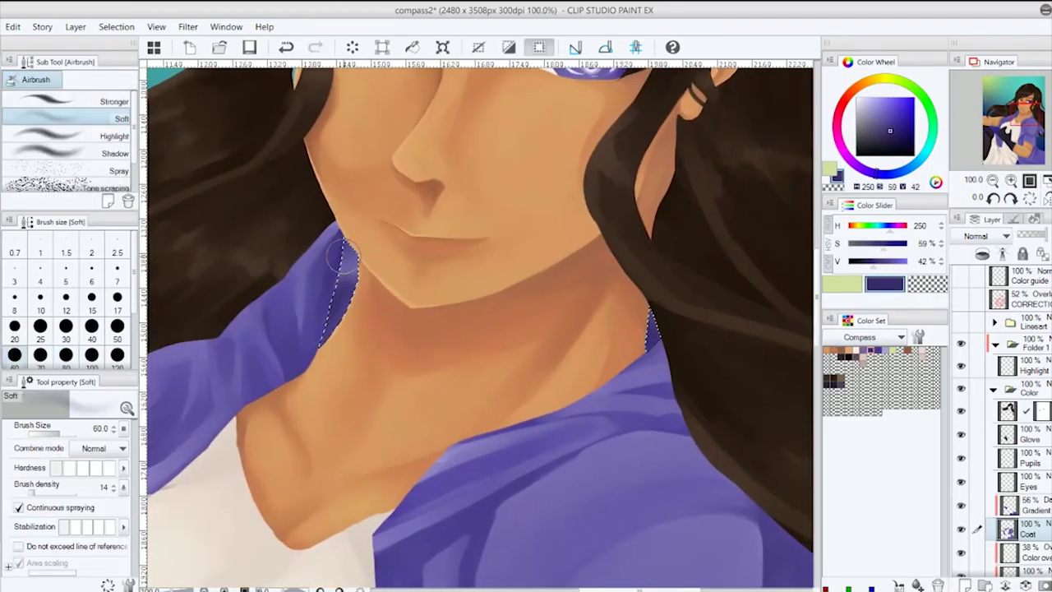
drag(662, 329, 658, 346)
key(b)
Paint dark purple fold shadows (H 250, S 59, V 42) on the coat collar beside the neck, starting with Dense watercolor at size 25
scroll(662, 333, up, 1)
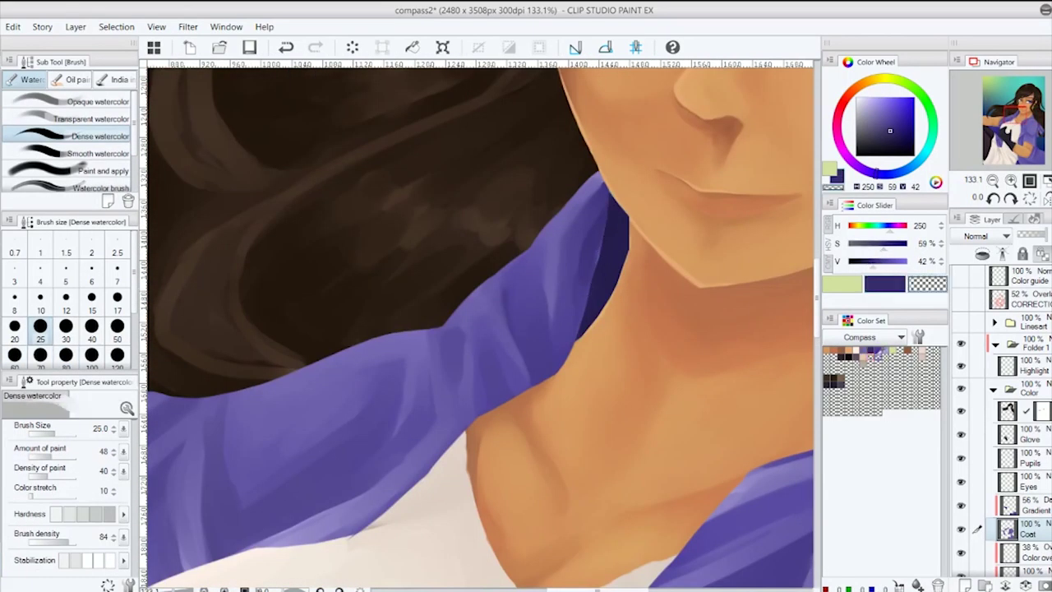
key(b)
drag(605, 234, 559, 263)
drag(608, 194, 575, 317)
key(b)
drag(534, 263, 506, 374)
drag(534, 309, 509, 386)
key(b)
drag(524, 260, 518, 382)
key(ctrl+z)
Deepen the collar folds down to the shoulder, alternating sampled dark purple with a darker purple and blending with Transparent watercolor at size 25
alt+click(525, 289)
key(x)
drag(518, 324, 485, 403)
key(x)
drag(496, 309, 475, 352)
key(x)
mouse_move(455, 305)
mouse_down()
mouse_move(434, 355)
mouse_move(436, 407)
mouse_move(460, 419)
mouse_up()
key(x)
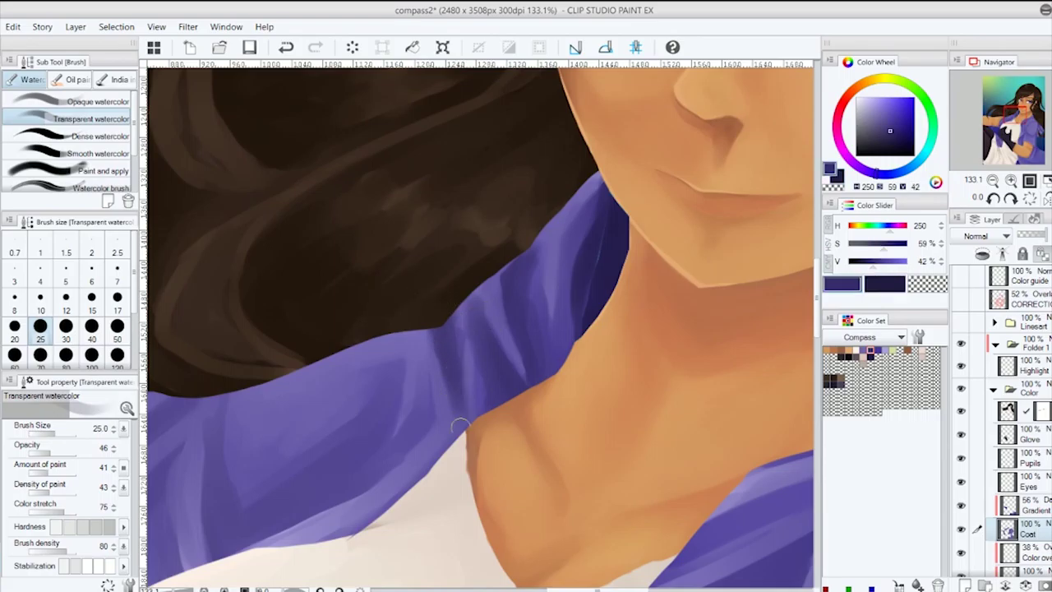
Soften the fold edges between collar and shoulder with sampled mid purple (H 250, S 40, V 67) using Opaque watercolor at size 50
alt+click(461, 362)
key(b)
key(b)
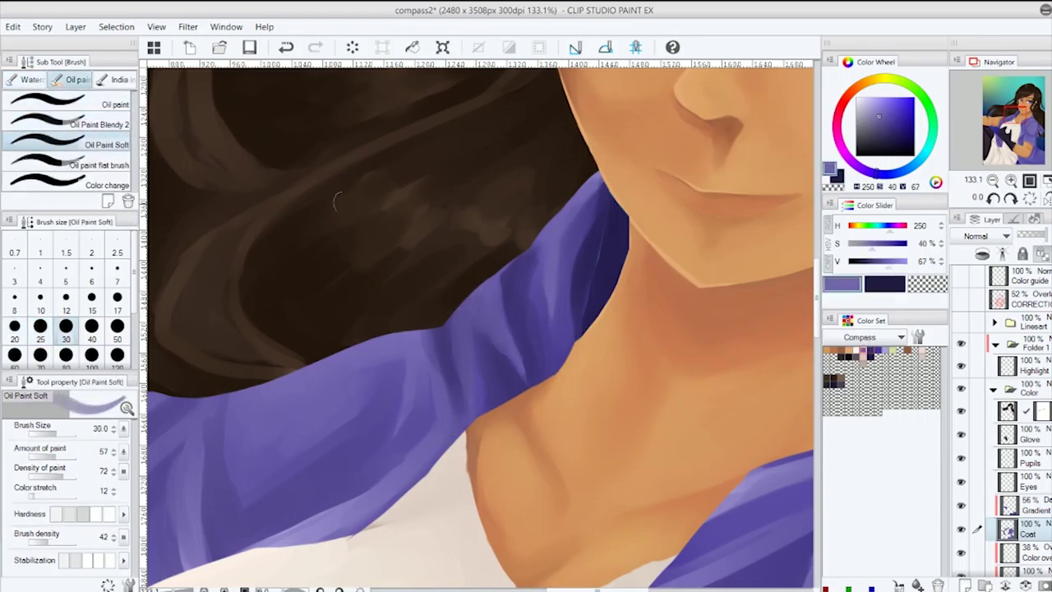
key(b)
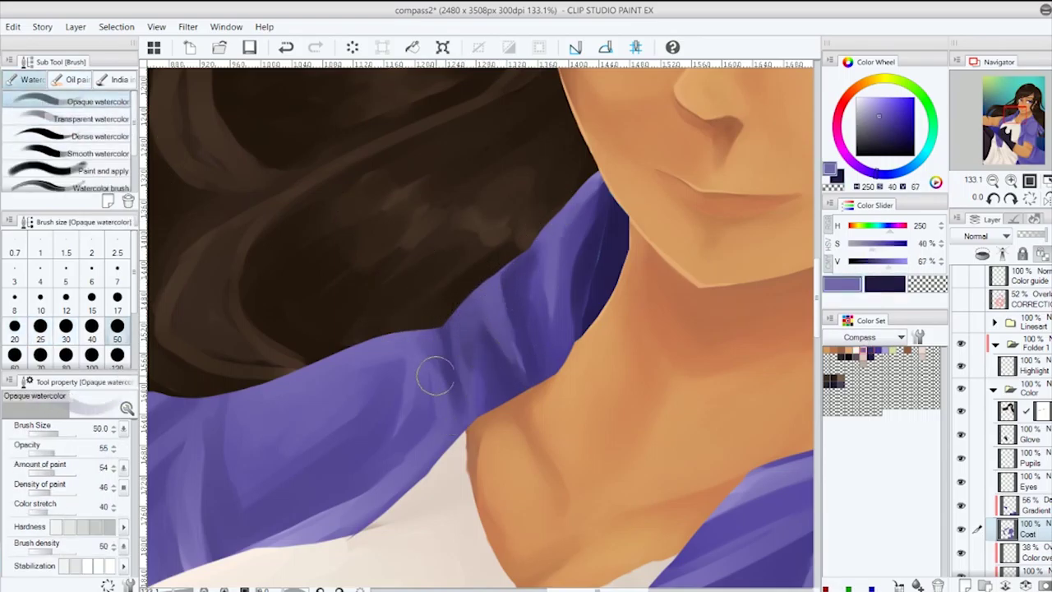
drag(435, 377, 641, 246)
Paint fold shadows across the coat shoulder and sleeve above the extended arm with Dense watercolor at size 25 in deep purple (H 250, S 59, V 25)
key(b)
key(x)
mouse_move(447, 388)
mouse_down()
mouse_move(538, 348)
mouse_move(369, 340)
mouse_move(468, 275)
mouse_up()
mouse_move(272, 485)
mouse_down()
mouse_move(246, 423)
mouse_move(403, 297)
mouse_up()
drag(329, 304, 451, 257)
drag(395, 370, 288, 534)
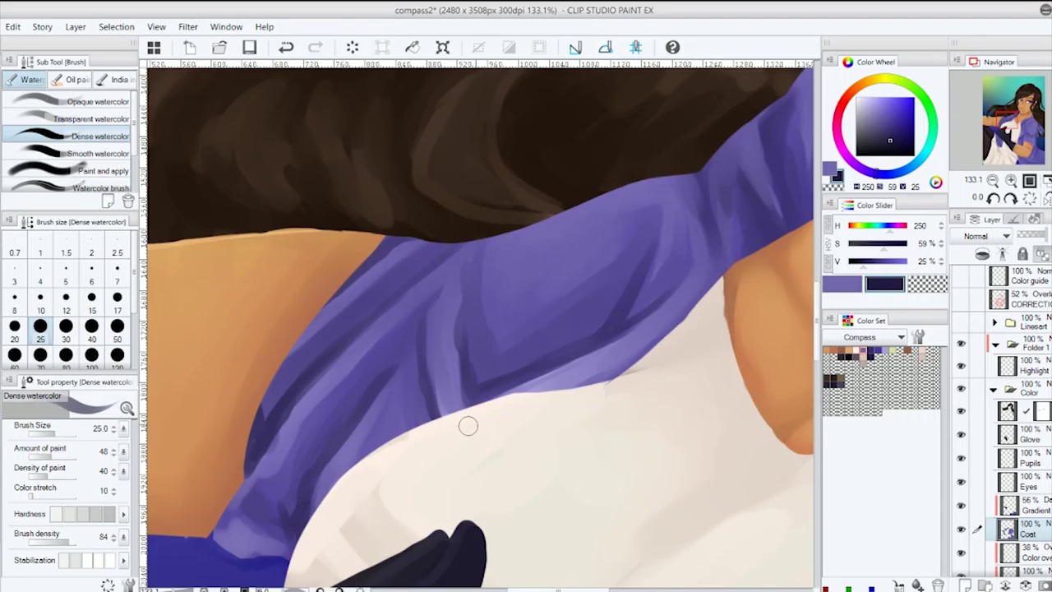
drag(468, 425, 643, 265)
Paint deep purple fold shadows down the coat front and around the bent arm's sleeve with Dense watercolor at size 25
scroll(644, 265, down, 1)
drag(575, 247, 690, 193)
mouse_move(354, 288)
mouse_down()
mouse_move(477, 230)
mouse_move(460, 132)
mouse_up()
drag(682, 181, 690, 378)
drag(699, 197, 789, 288)
drag(411, 411, 460, 329)
drag(658, 246, 674, 485)
mouse_move(460, 329)
mouse_down()
mouse_move(534, 246)
mouse_move(494, 260)
mouse_up()
drag(526, 280, 494, 370)
drag(526, 312, 469, 436)
drag(575, 246, 526, 394)
drag(575, 370, 596, 255)
mouse_move(526, 345)
mouse_down()
mouse_move(517, 419)
mouse_move(496, 304)
mouse_up()
drag(460, 255, 535, 337)
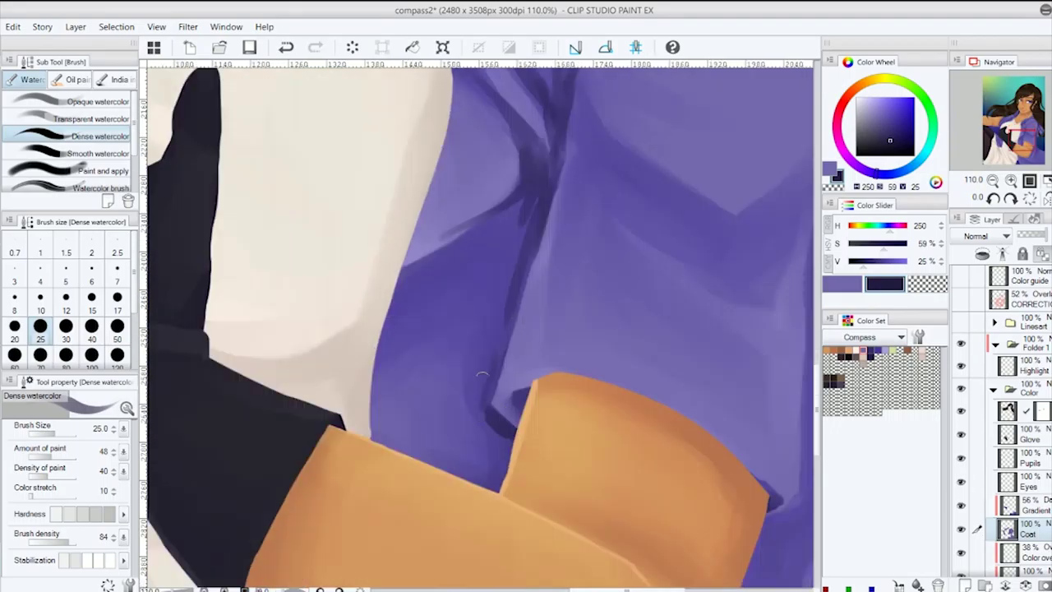
Add deep purple shadows around the sleeve cuff at the bent arm and along the neighbouring coat folds
drag(482, 412, 362, 378)
drag(625, 247, 567, 181)
drag(616, 214, 592, 378)
mouse_move(662, 380)
mouse_down()
mouse_move(663, 347)
mouse_move(789, 493)
mouse_up()
drag(345, 247, 436, 337)
drag(328, 320, 411, 477)
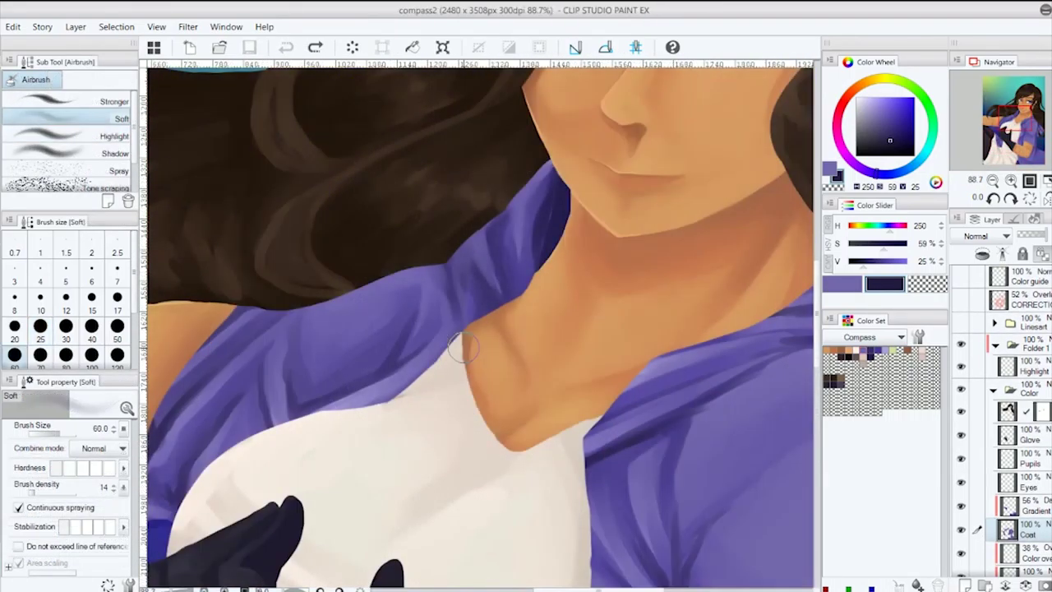
Blend the fold shadows on the coat's lapel and upper front using Transparent watercolor at size 25 in deep purple
drag(462, 350, 407, 305)
key(b)
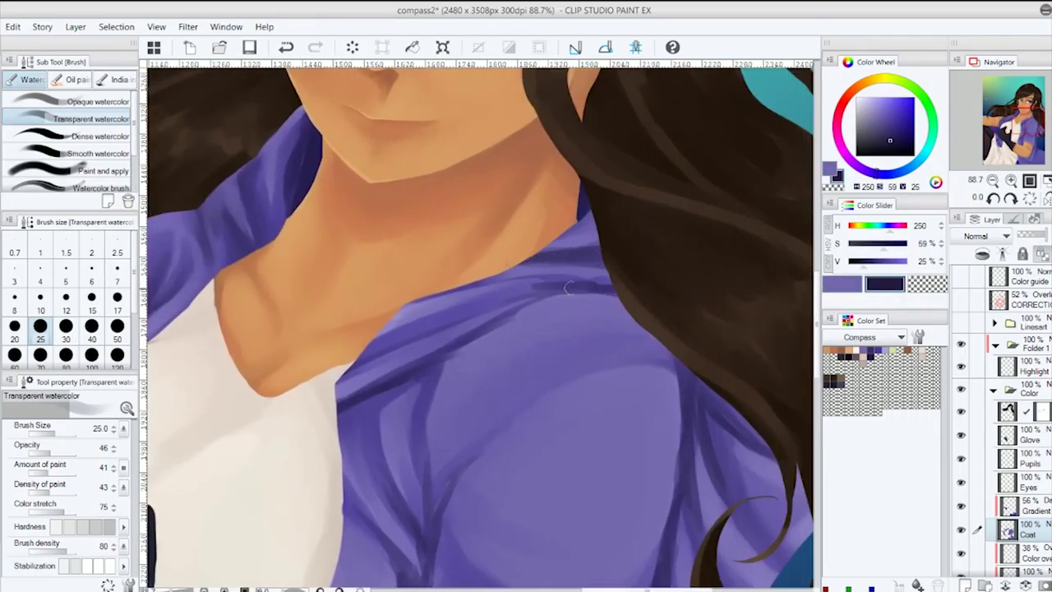
mouse_move(569, 287)
mouse_down()
mouse_move(394, 387)
mouse_move(420, 424)
mouse_move(369, 408)
mouse_up()
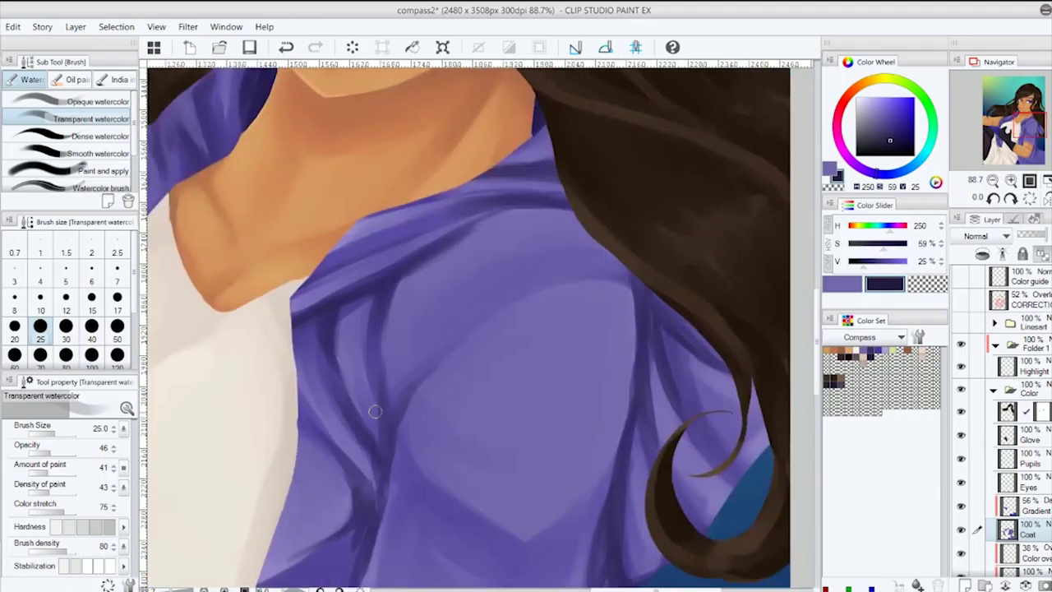
drag(374, 411, 428, 361)
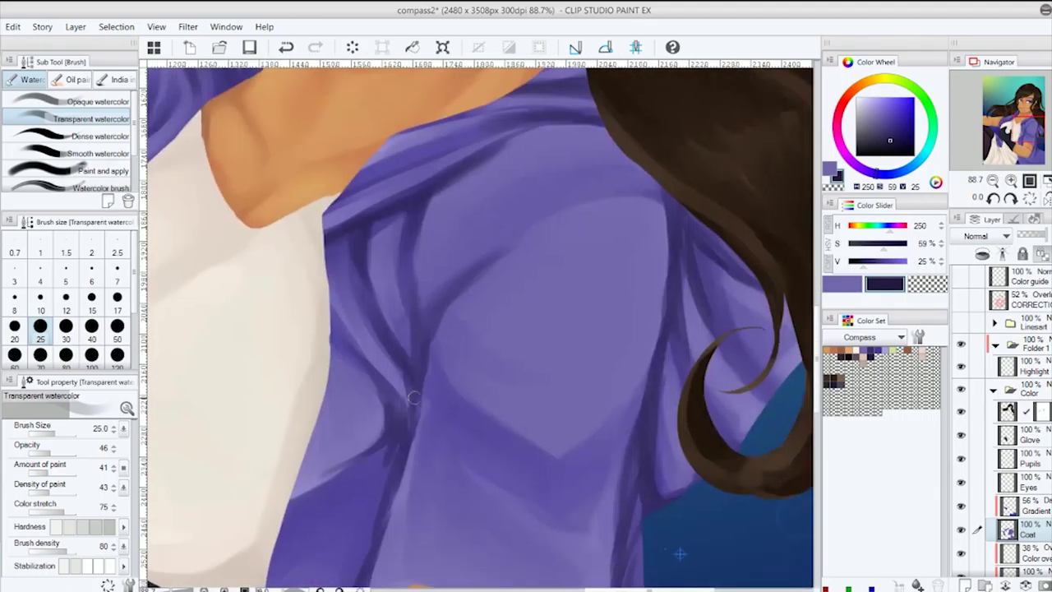
drag(374, 320, 386, 407)
Soften the coat front folds with sampled mid purple (H 250, S 40, V 67) using Opaque watercolor at size 60
alt+click(383, 470)
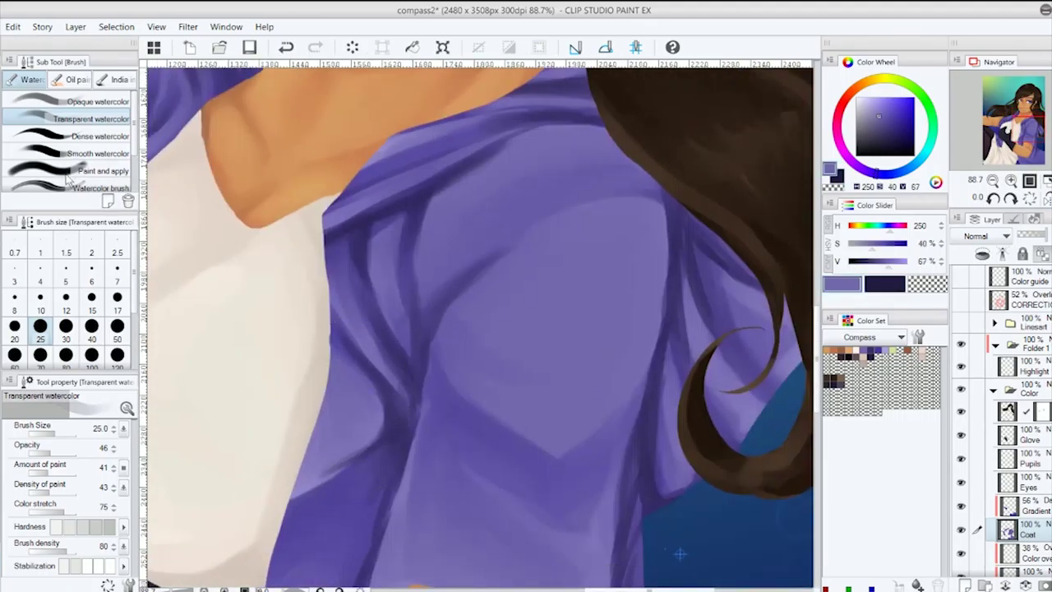
key(comma)
scroll(345, 230, down, 10)
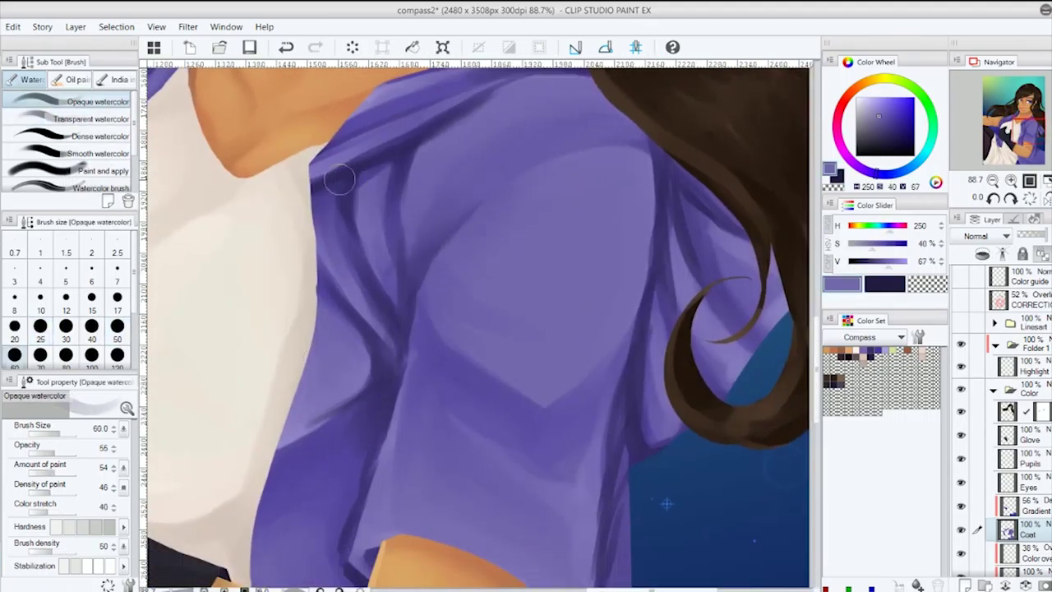
Shade the sleeve folds and cuff edges of the bent arm in deep purple (H 250, S 59, V 25) with Opaque watercolor at sizes 30 and 60
key(bracketleft)
key(x)
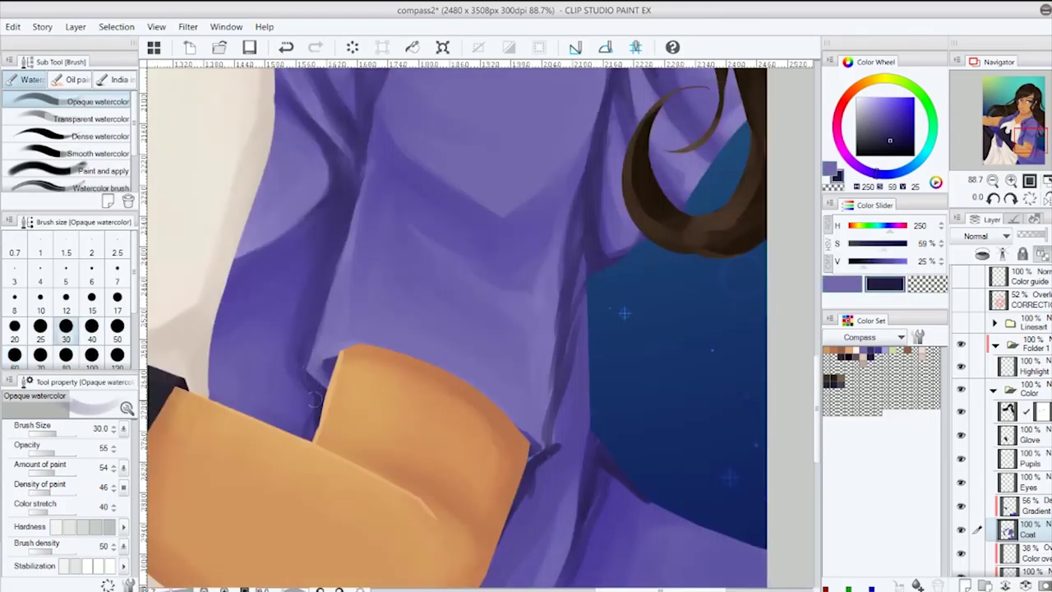
key(bracketright)
key(bracketright)
key(bracketright)
scroll(464, 315, down, 1)
drag(469, 323, 425, 263)
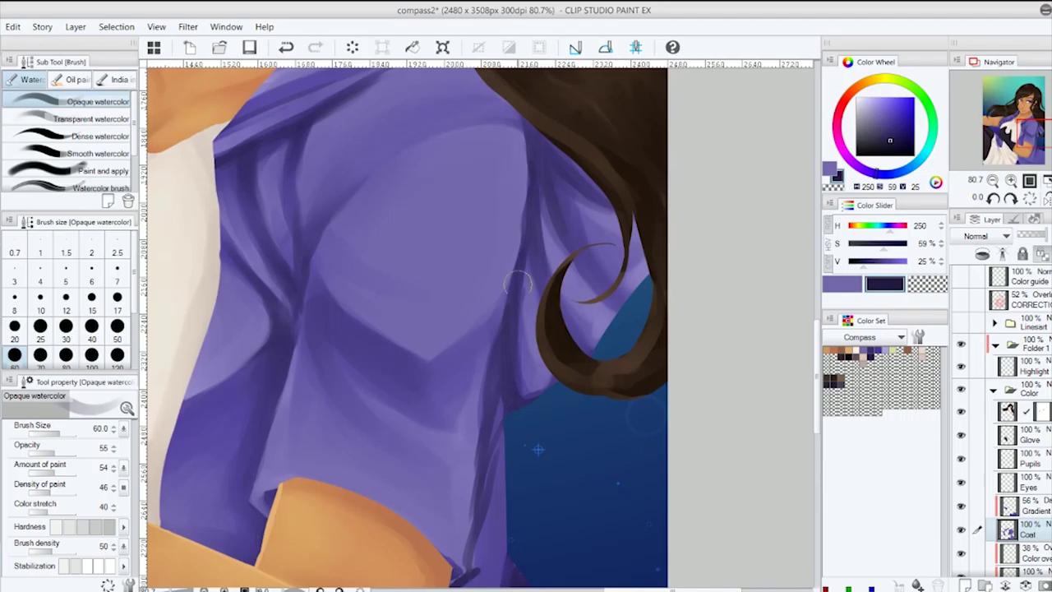
Shade the coat below the elbow and the coat flap beside the glove with Opaque watercolor at size 60 in deep purple
scroll(507, 407, down, 6)
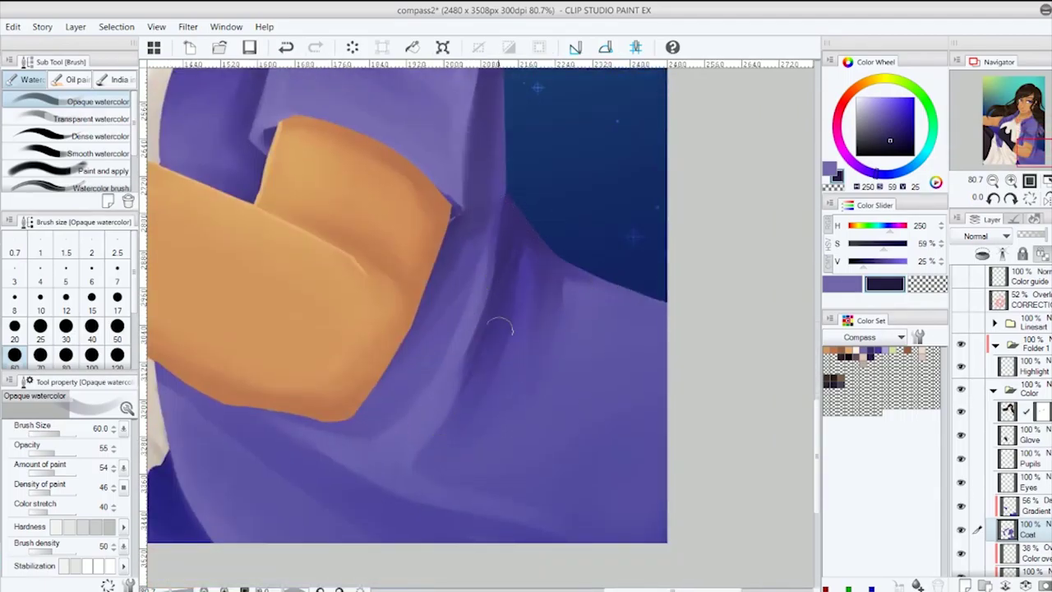
scroll(442, 424, left, 3)
scroll(418, 381, left, 4)
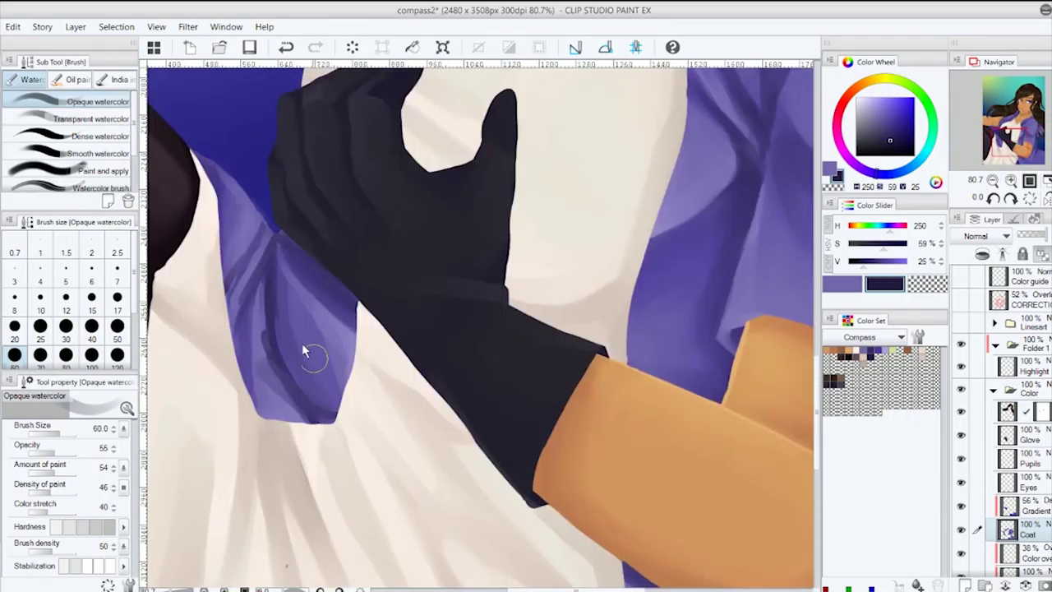
key(ctrl+0)
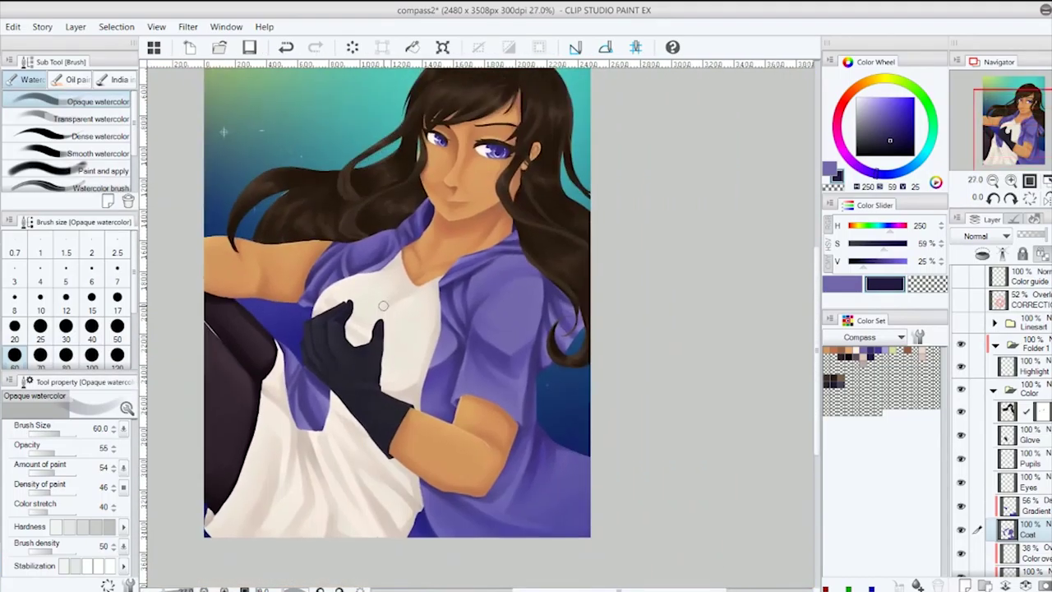
Paint pale purple highlights (H 250, S 26, V 86) along the collar and shoulder edges with Opaque watercolor at size 20
scroll(384, 307, up, 5)
key(bracketleft)
key(bracketleft)
key(bracketleft)
key(bracketleft)
key(bracketleft)
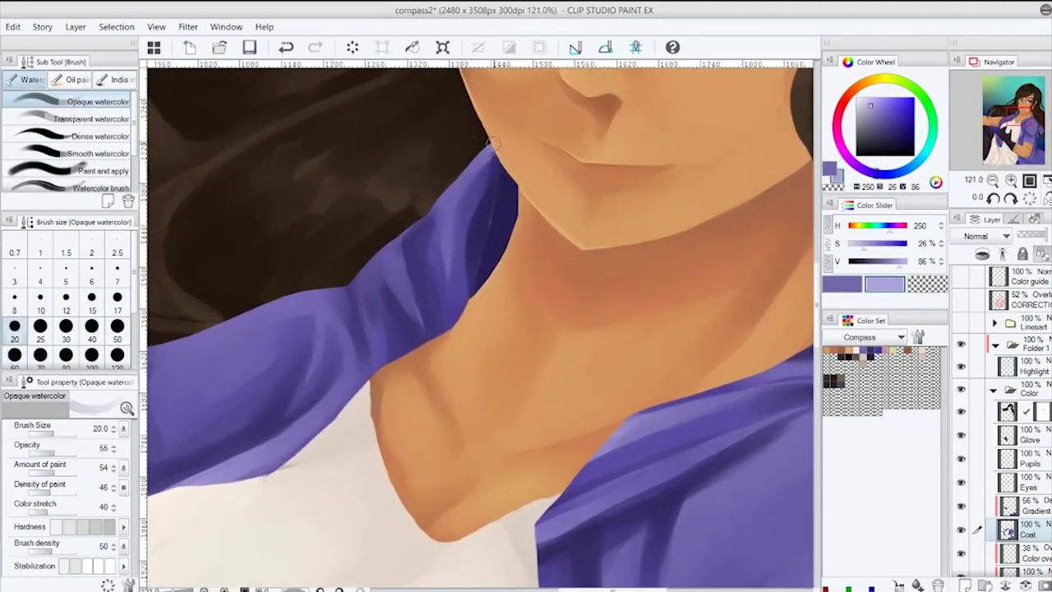
drag(458, 319, 448, 247)
drag(370, 362, 510, 361)
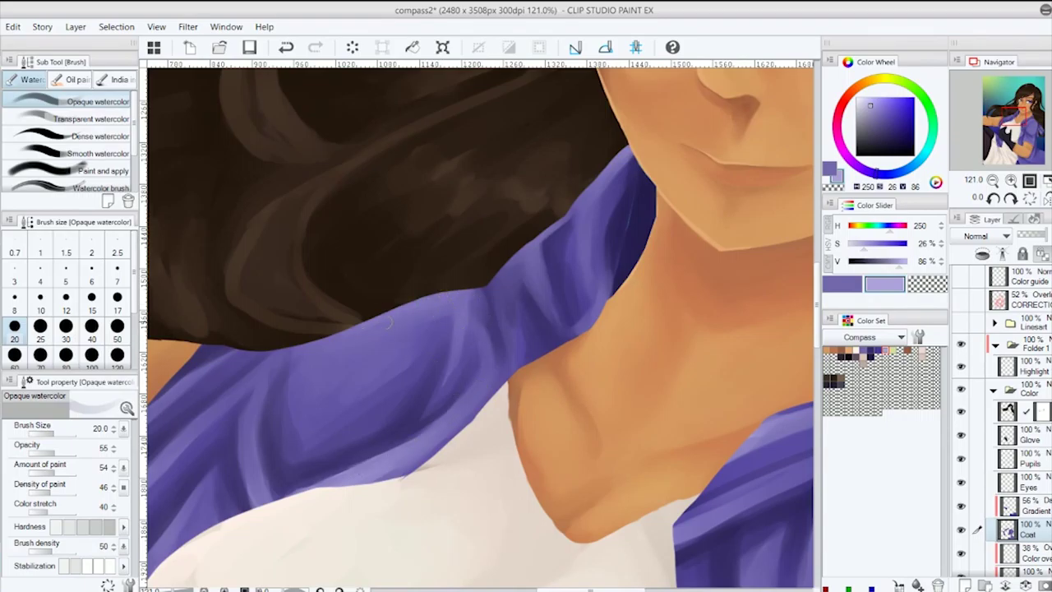
drag(434, 307, 367, 336)
drag(301, 345, 416, 305)
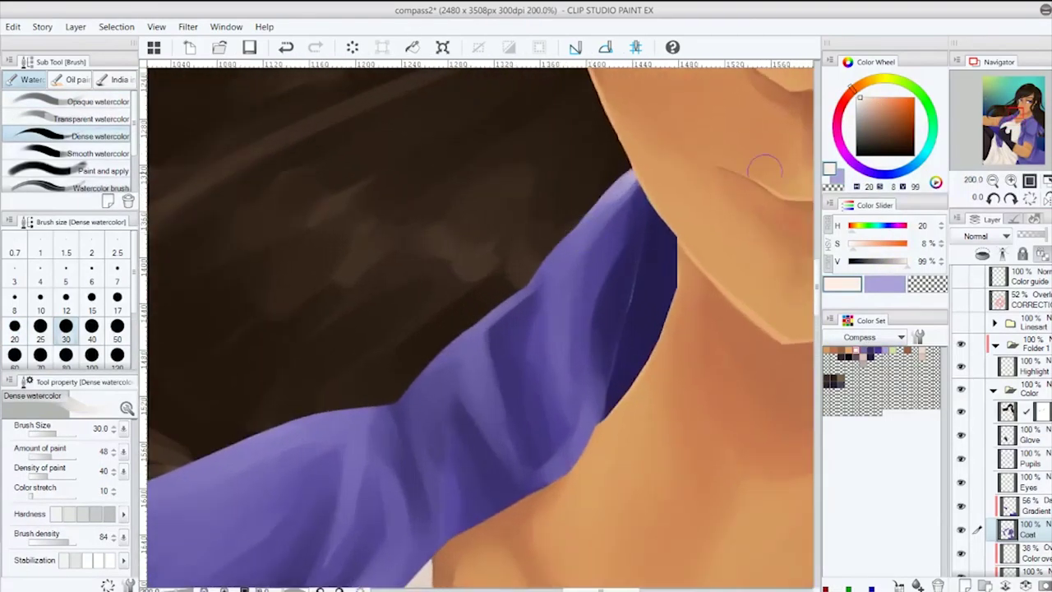
Add near-white highlights (H 20, S 8, V 99) along the collar fold and its neck-side edge using Dense watercolor at size 15
key(bracketleft)
key(bracketleft)
key(bracketleft)
key(bracketleft)
drag(575, 256, 580, 367)
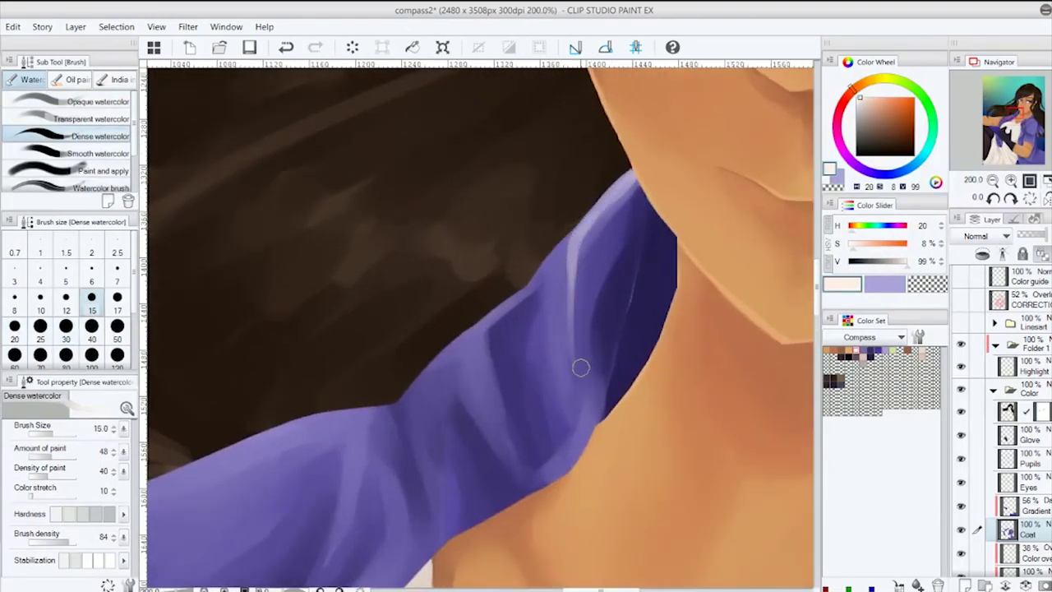
mouse_move(540, 488)
mouse_down()
mouse_move(581, 458)
mouse_move(590, 310)
mouse_up()
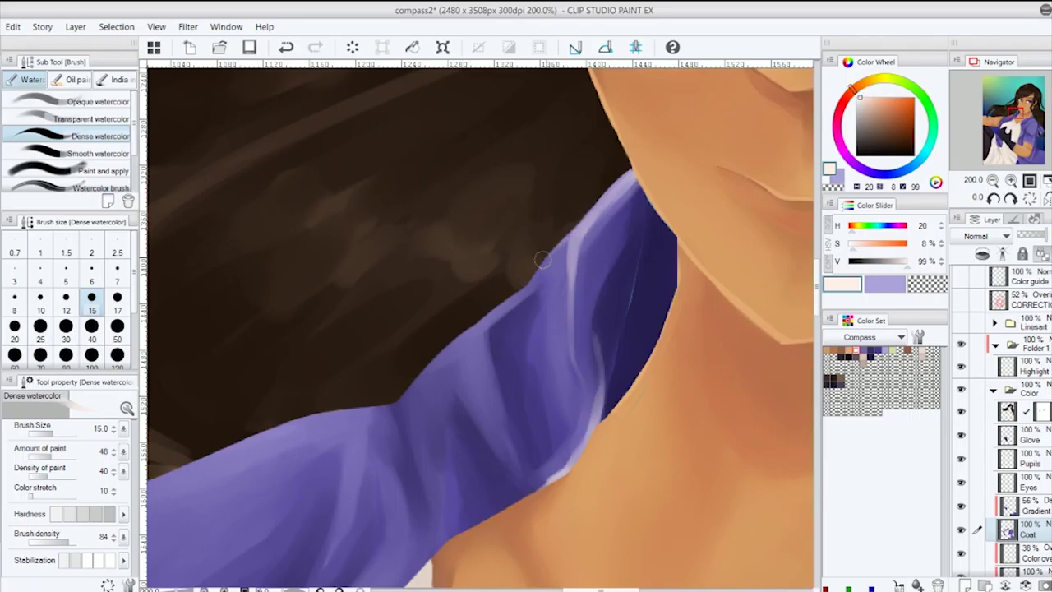
Extend the near-white rim highlights along the coat's shoulder edge and the sleeve folds by the extended arm
mouse_move(505, 427)
mouse_down()
mouse_move(479, 334)
mouse_move(564, 258)
mouse_move(297, 494)
mouse_up()
drag(345, 519, 538, 426)
mouse_move(579, 203)
mouse_down()
mouse_move(296, 298)
mouse_move(822, 153)
mouse_up()
drag(548, 262, 351, 272)
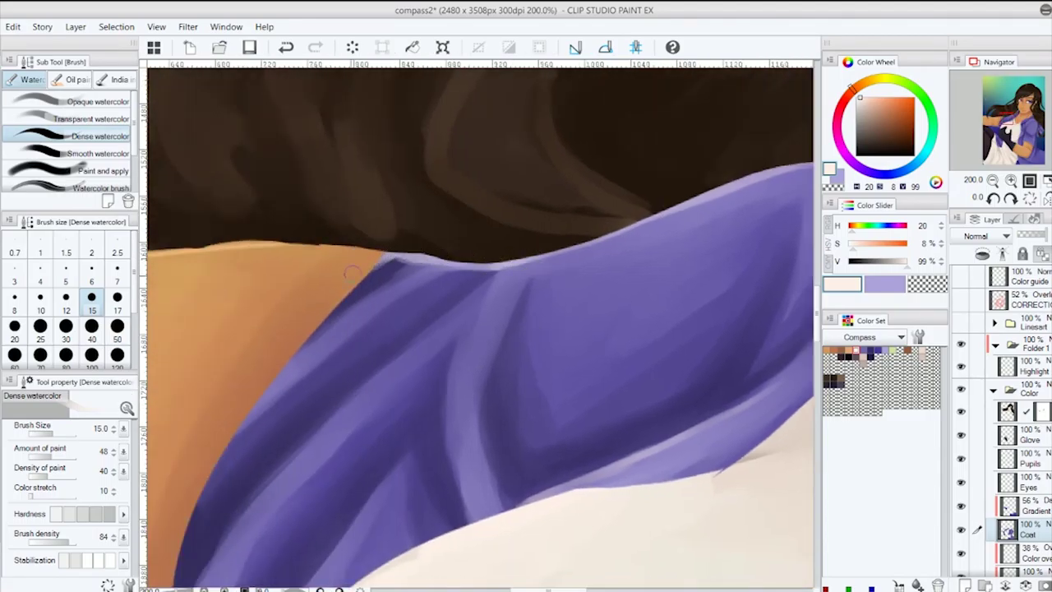
drag(419, 280, 522, 210)
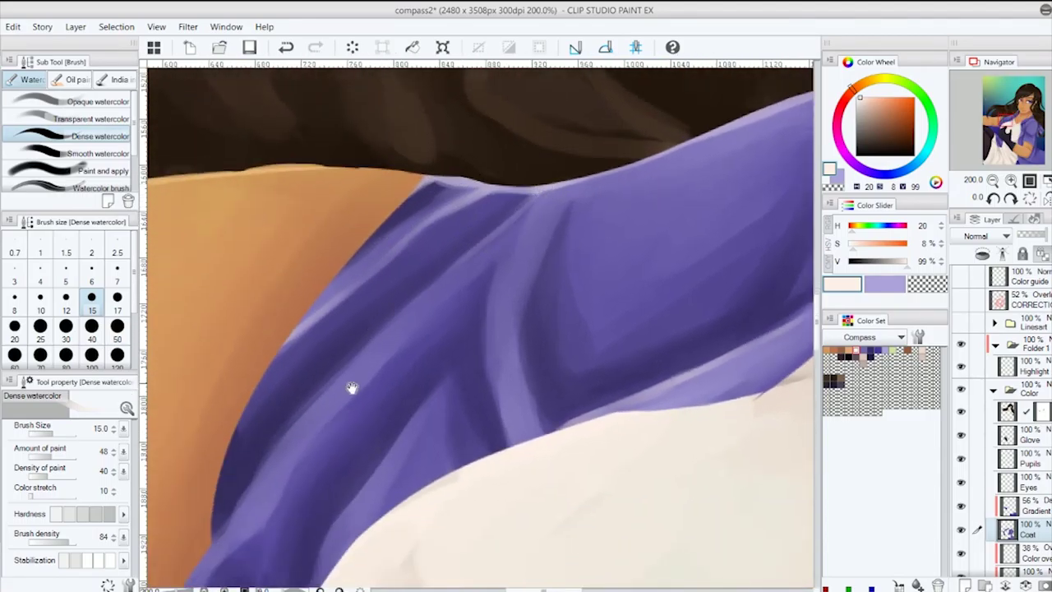
Paint thin near-white highlights down the diagonal coat folds between the extended arm and the white shirt
drag(348, 387, 423, 408)
mouse_move(265, 503)
mouse_down()
mouse_move(377, 534)
mouse_move(362, 336)
mouse_up()
drag(298, 436, 380, 319)
key(ctrl+z)
drag(294, 454, 415, 267)
scroll(582, 291, down, 3)
scroll(551, 200, up, 2)
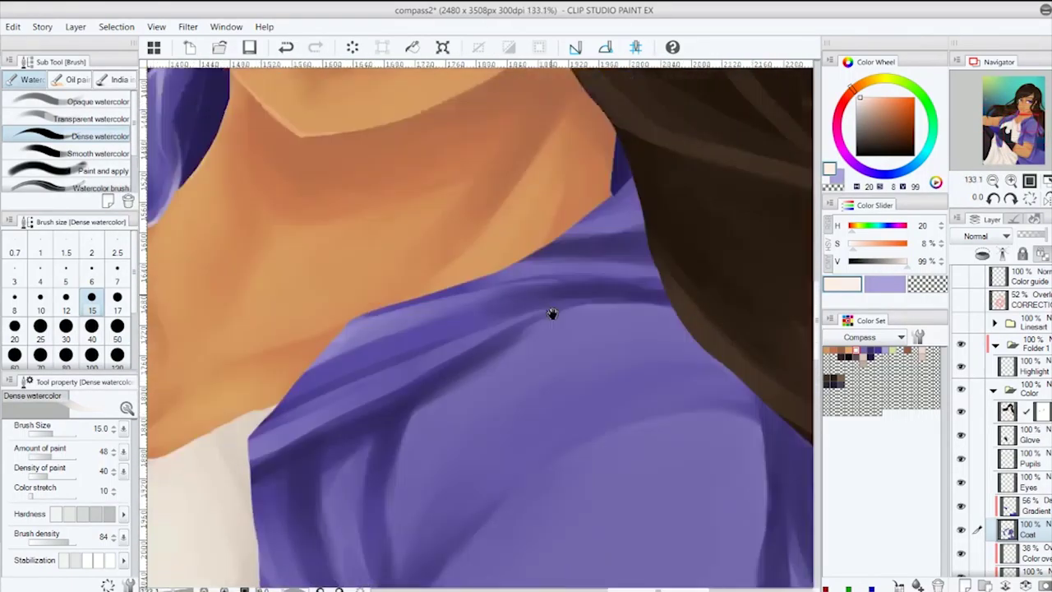
Highlight the coat's neckline from beneath the hair down to its corner on the white shirt with near-white Dense watercolor at size 15
drag(330, 341, 494, 287)
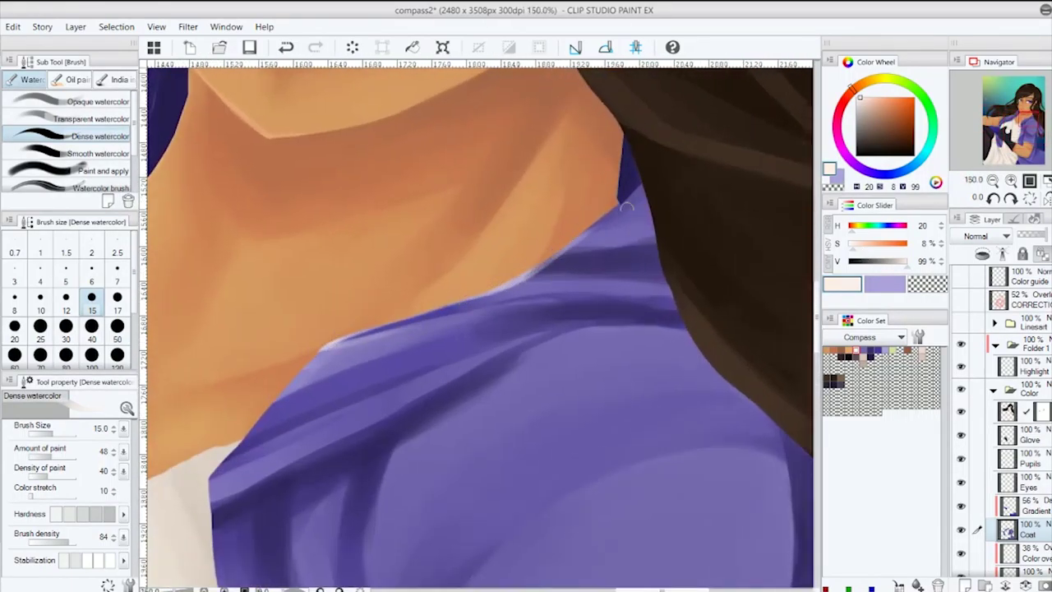
drag(578, 244, 549, 258)
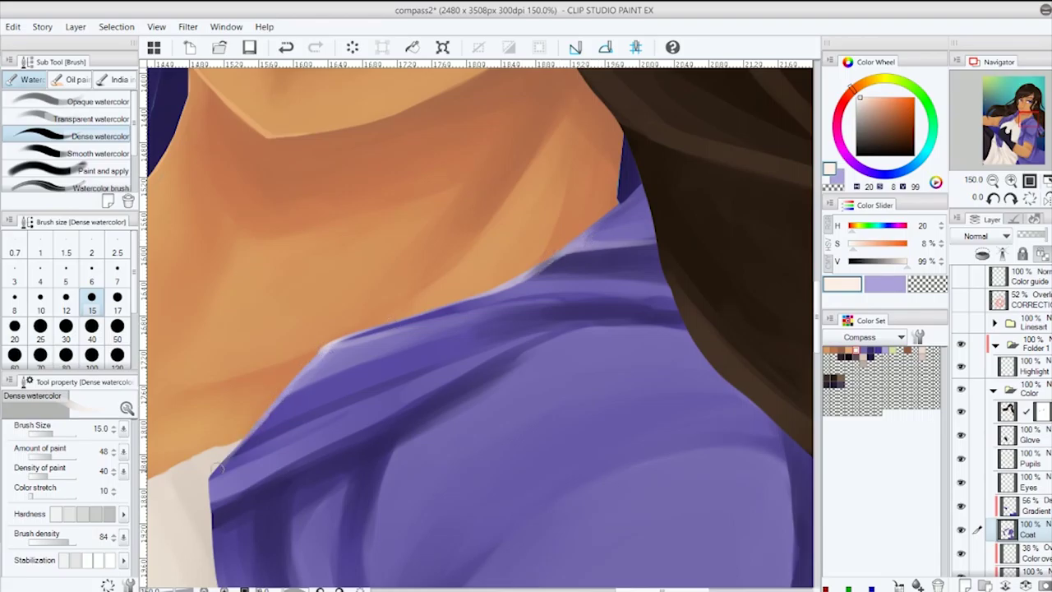
scroll(242, 425, down, 3)
key(ctrl+z)
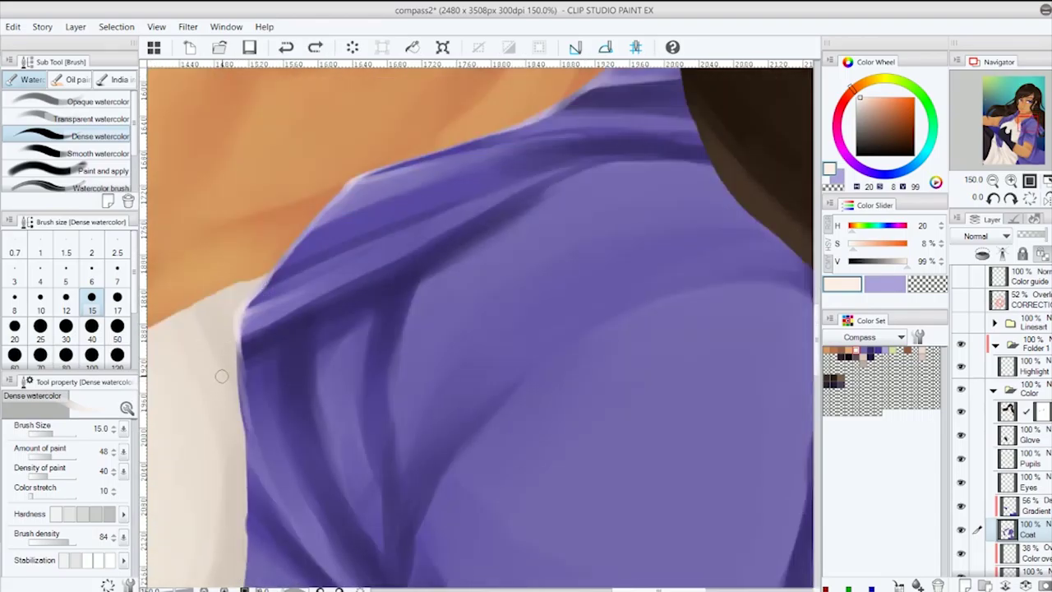
Add near-white highlights along the gathered underarm folds and the coat's front edge below the neckline
scroll(299, 307, down, 3)
key(ctrl+z)
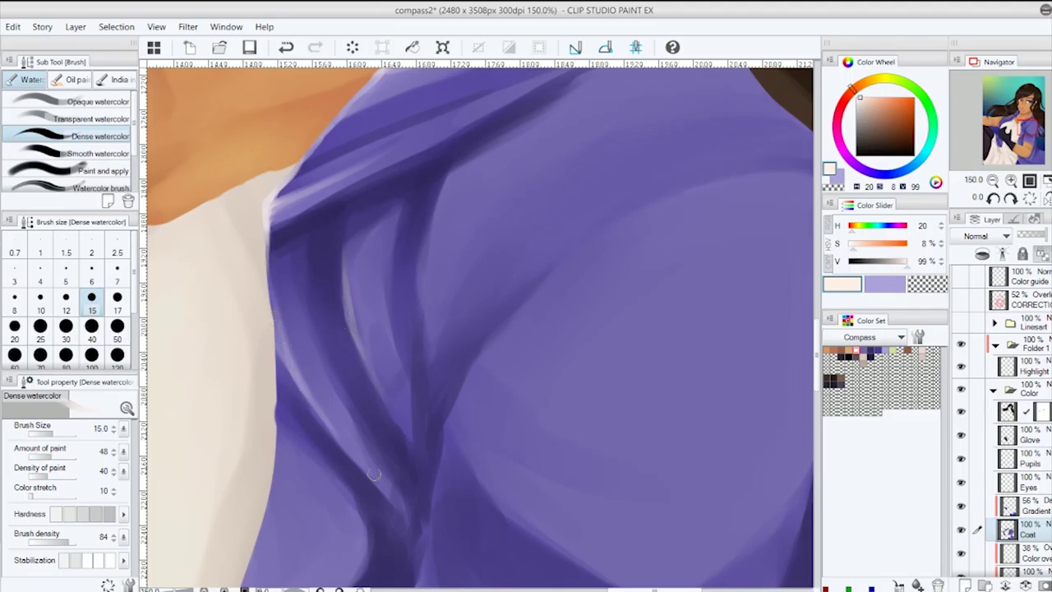
scroll(328, 176, down, 3)
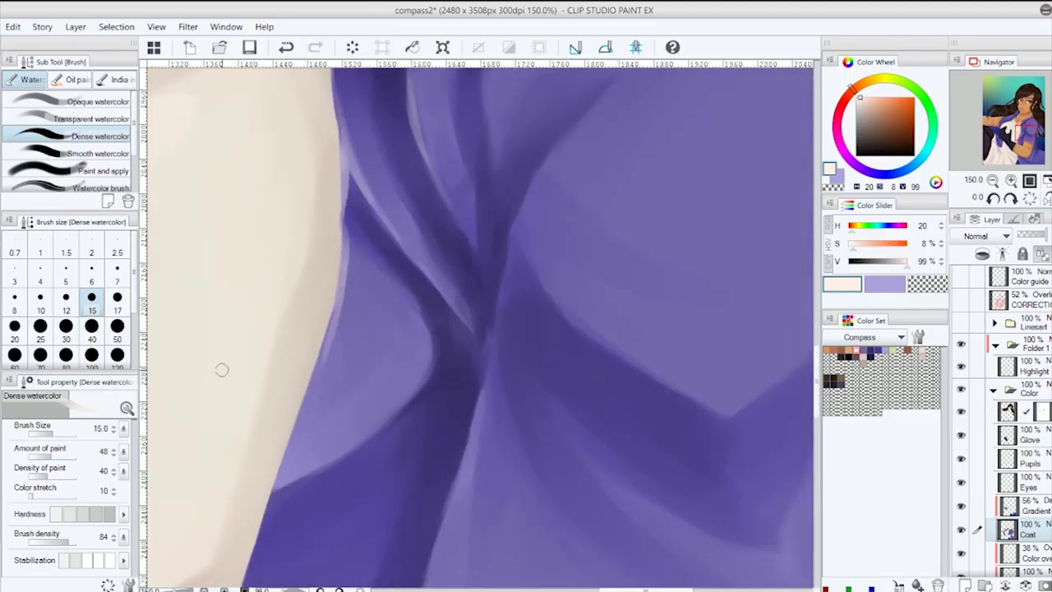
Extend near-white highlights down the coat's front edge to the forearm and along the side fold, using Dense watercolor at size 25
drag(313, 328, 298, 407)
mouse_move(325, 349)
mouse_down()
mouse_move(280, 468)
mouse_move(378, 428)
mouse_up()
alt+click(383, 418)
click(91, 118)
scroll(286, 422, down, 3)
alt+click(239, 346)
click(91, 136)
mouse_move(328, 279)
mouse_down()
mouse_move(287, 369)
mouse_move(279, 456)
mouse_up()
drag(312, 374, 296, 510)
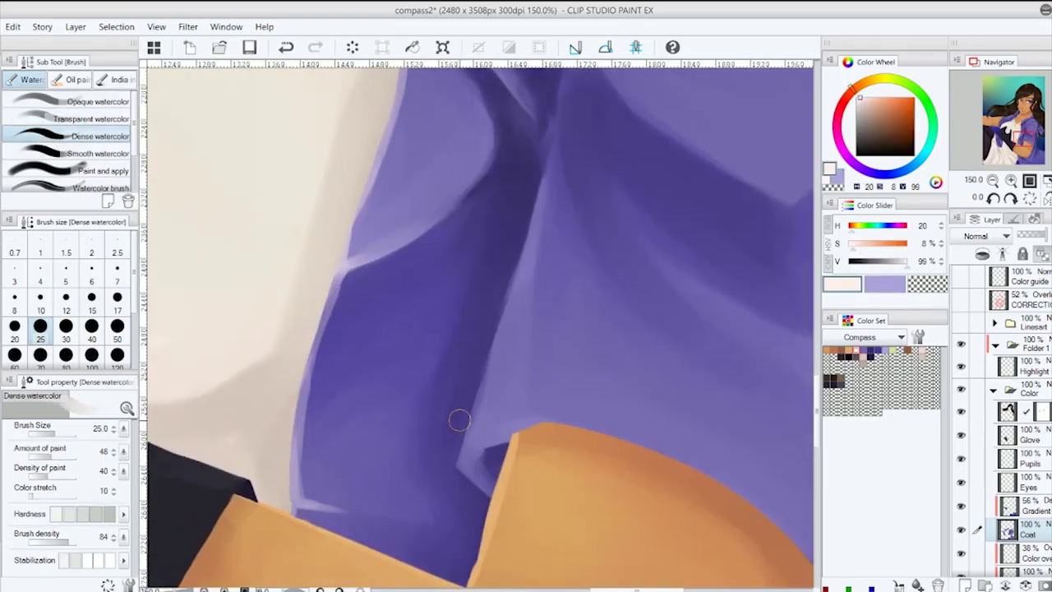
Highlight the sleeve hem over the forearm and darken the sleeve opening with deep purple (H 250, S 59, V 42)
mouse_move(479, 445)
mouse_down()
mouse_move(518, 428)
mouse_move(658, 448)
mouse_up()
alt+click(498, 450)
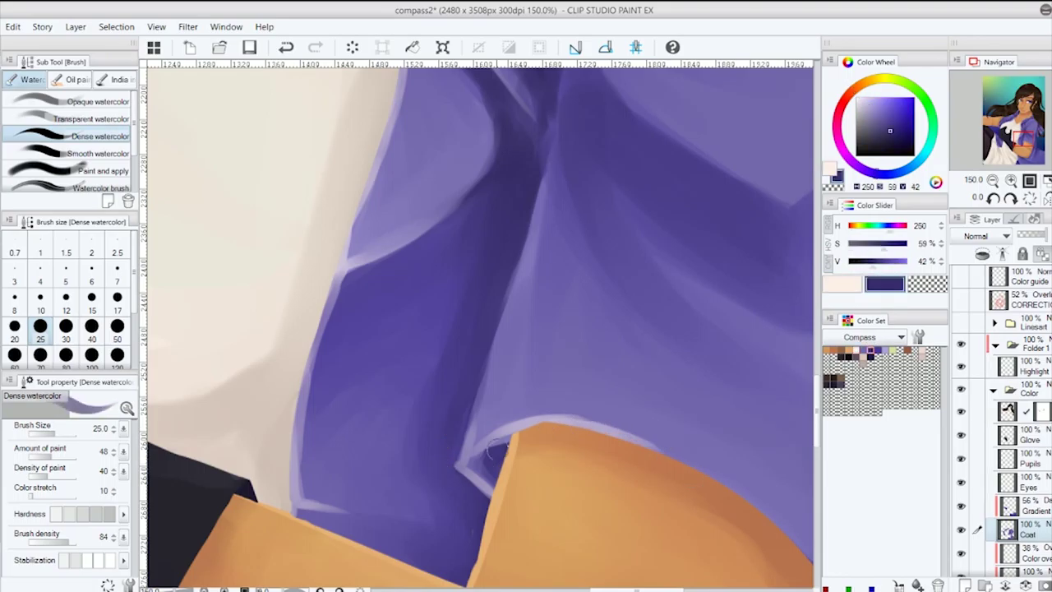
key(x)
key(ctrl+z)
key(bracketleft)
Rotate the canvas and paint a near-white highlight along the sleeve's inner edge down to the hem corner at size 20
drag(515, 262, 486, 332)
drag(510, 304, 482, 395)
drag(491, 353, 452, 475)
key(ctrl+z)
drag(511, 263, 436, 285)
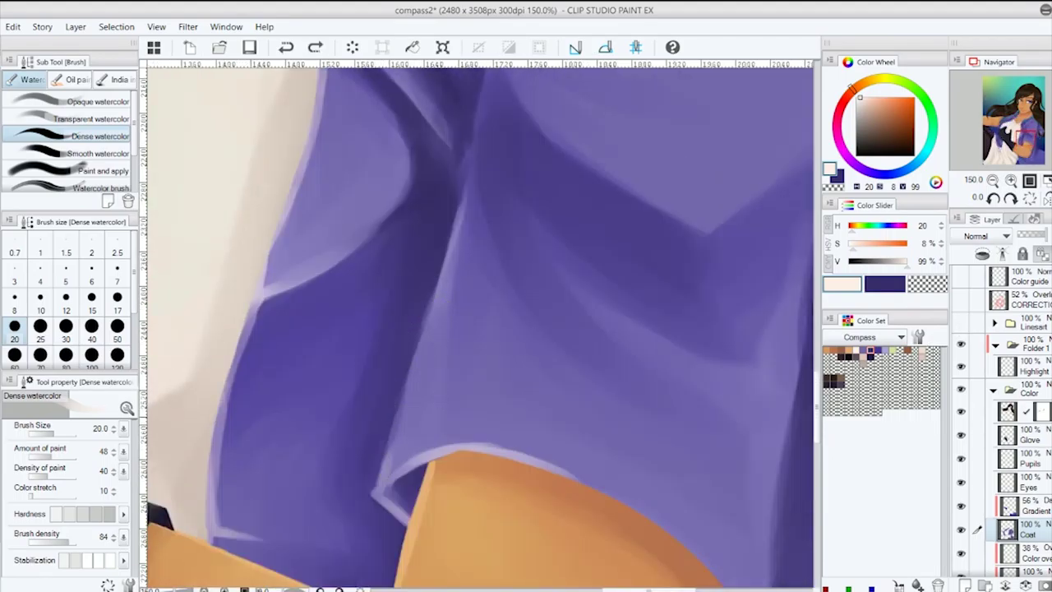
click(1011, 198)
click(1011, 198)
click(1011, 198)
drag(295, 361, 507, 270)
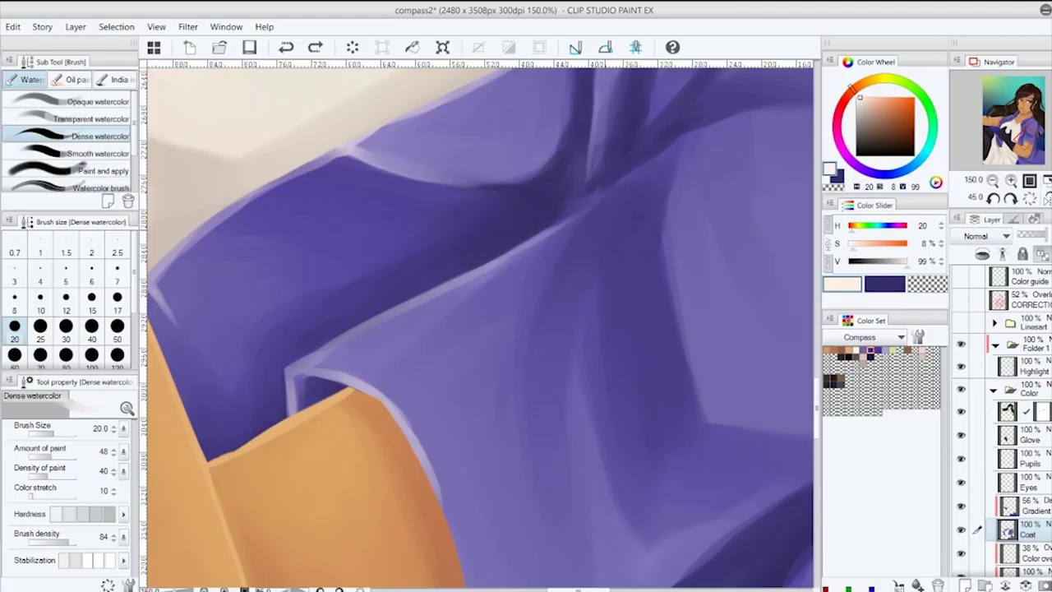
Reset the canvas rotation and highlight the rest of the sleeve hem and the sleeve's back edge near the elbow
key(ctrl+shift+r)
drag(688, 296, 664, 354)
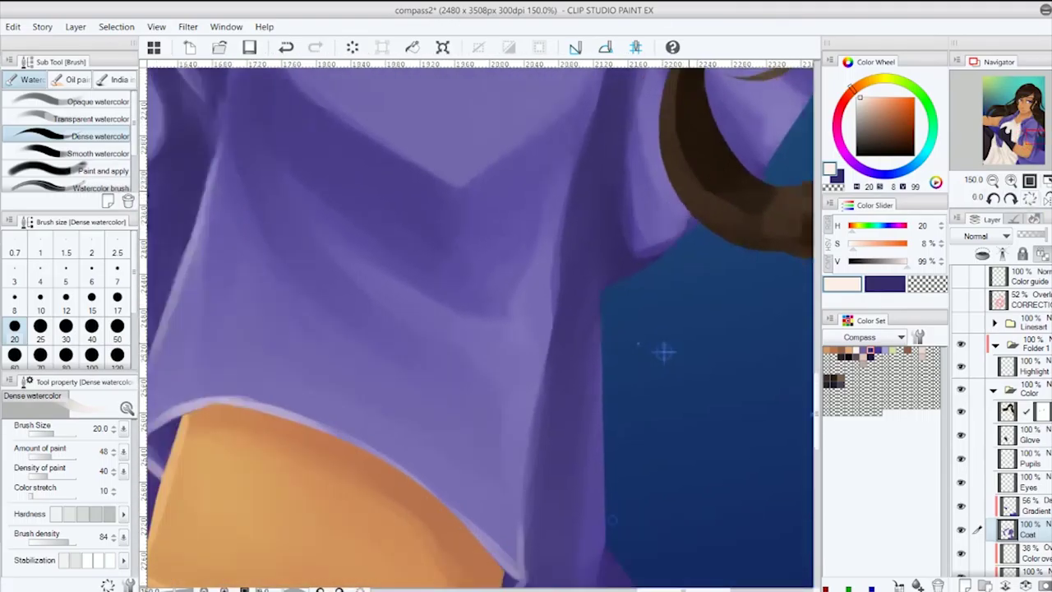
scroll(664, 353, down, 3)
drag(485, 460, 458, 336)
Add near-white highlights to the upper sleeve's back edge and the coat folds behind the curled hair lock
scroll(457, 336, up, 2)
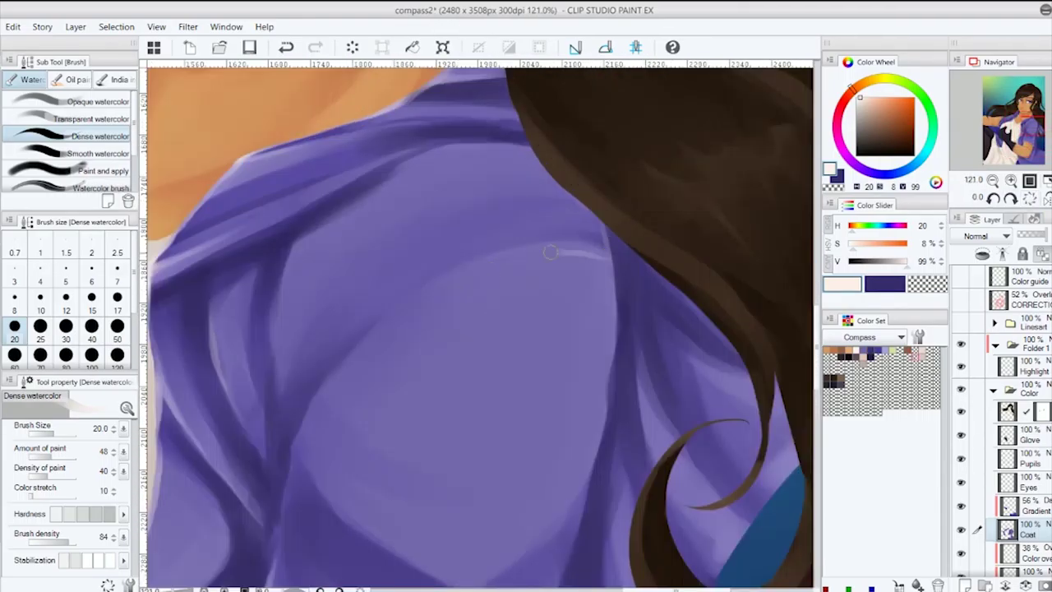
drag(613, 256, 613, 347)
drag(610, 310, 630, 223)
drag(635, 296, 574, 495)
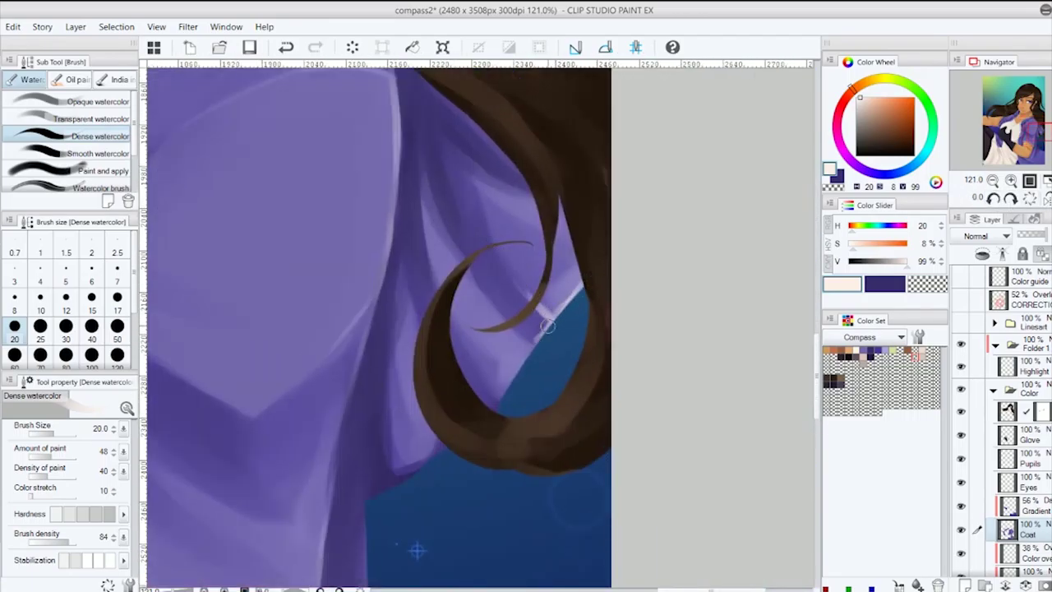
drag(370, 342, 436, 244)
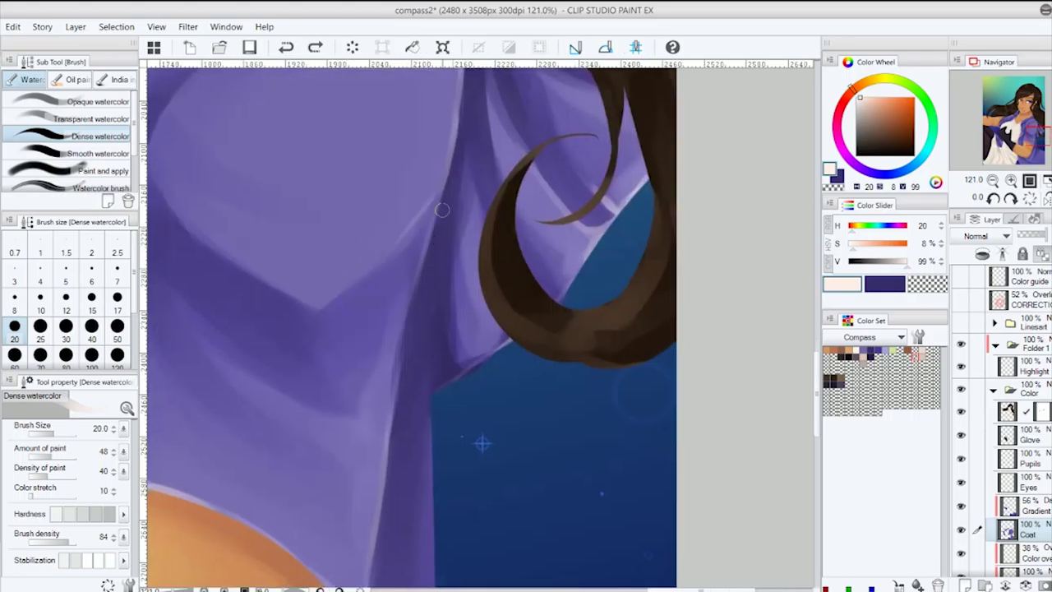
Run near-white rim highlights down the coat's back edge and along its lower contour against the blue background
key(h)
scroll(440, 263, down, 1)
key(h)
scroll(447, 294, down, 4)
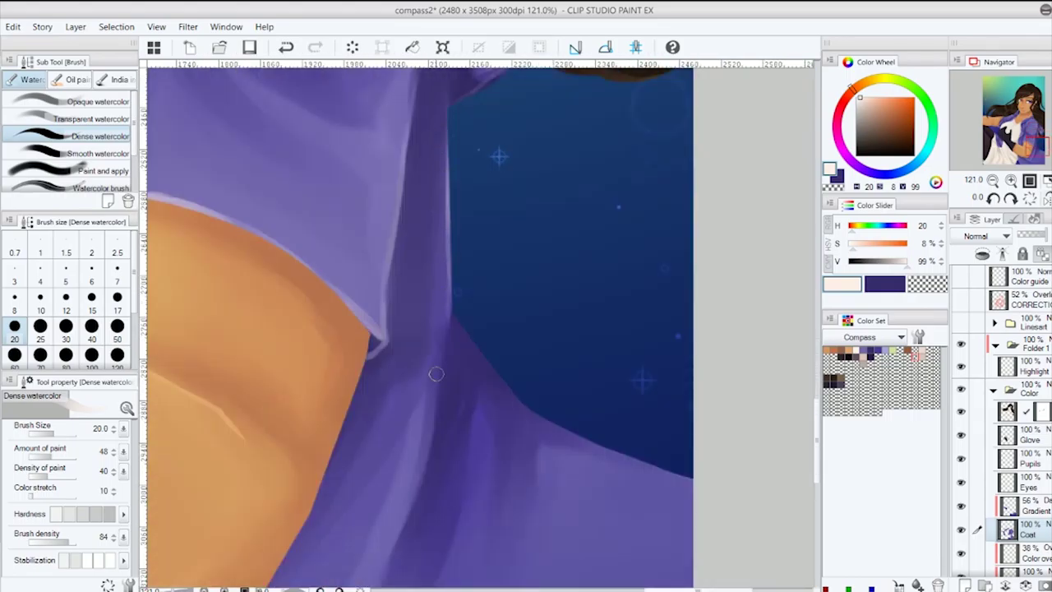
scroll(753, 406, down, 2)
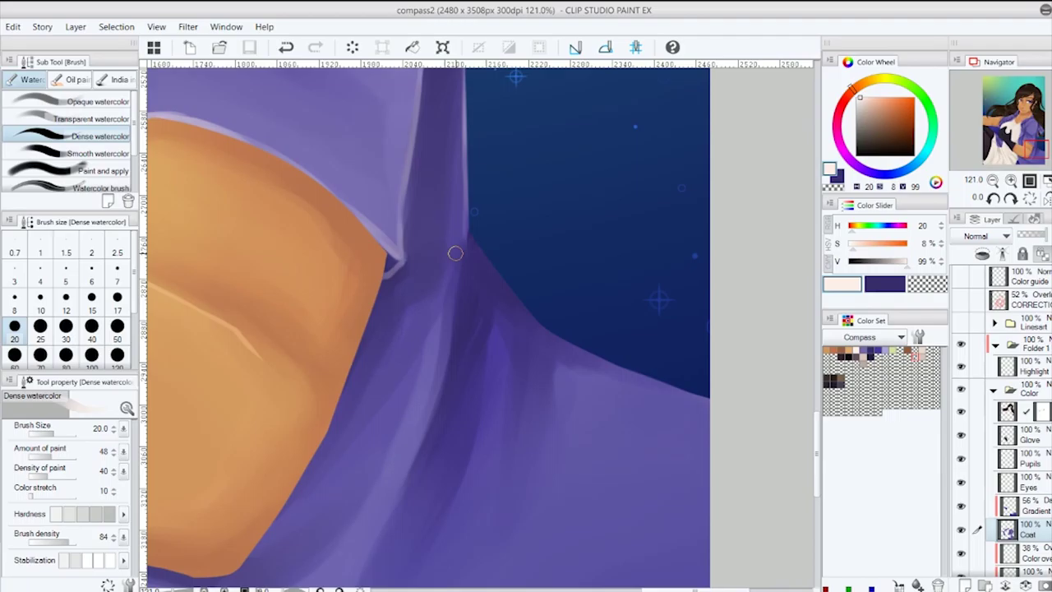
drag(754, 418, 688, 336)
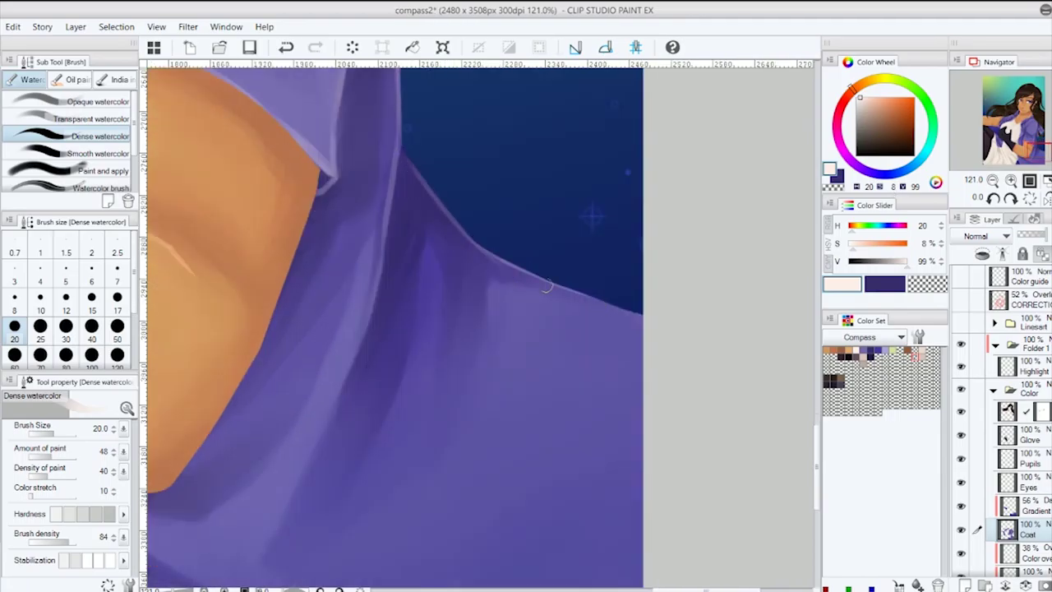
Highlight the long coat fold beneath the elbow near the canvas's lower edge
scroll(562, 285, down, 9)
scroll(562, 285, left, 4)
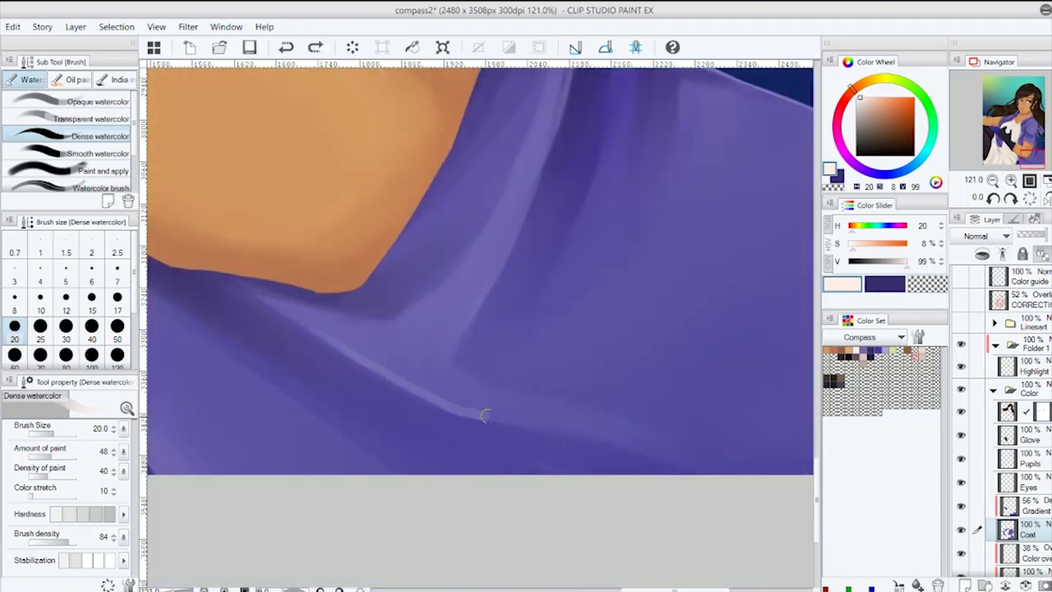
scroll(514, 418, left, 8)
key(ctrl+z)
Paint near-white highlights along the edges and folds of the coat flap hanging below the glove
scroll(526, 357, down, 3)
scroll(376, 329, up, 5)
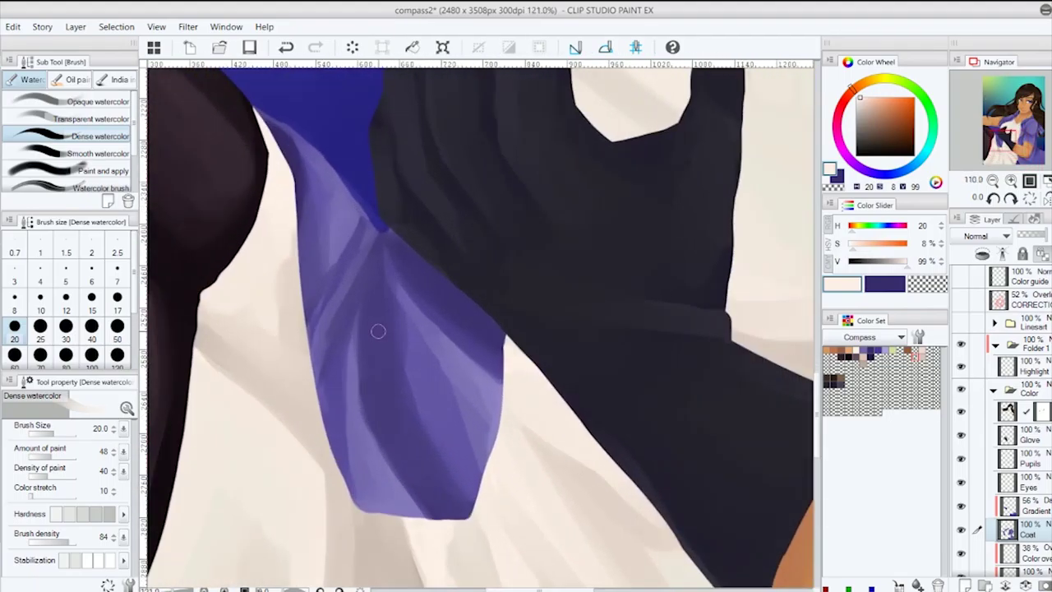
mouse_move(246, 162)
mouse_down()
mouse_move(306, 212)
mouse_move(337, 304)
mouse_move(434, 417)
mouse_up()
Darken the blue coat lining behind the gloved hand with Dense watercolor at size 60 (H 250, S 59, V 25)
scroll(355, 444, down, 3)
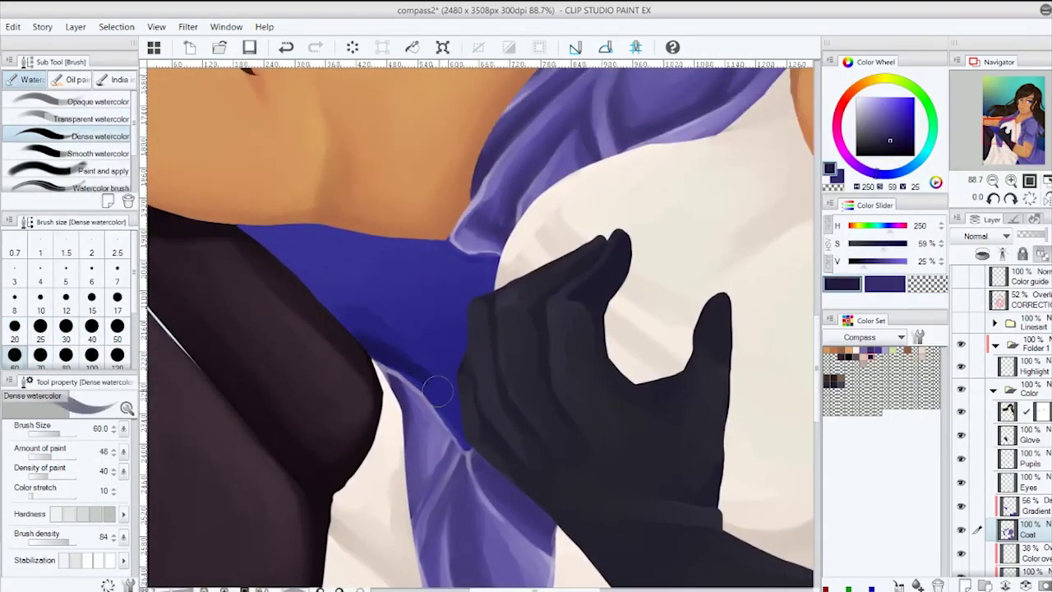
mouse_move(437, 390)
mouse_down()
mouse_move(456, 435)
mouse_move(463, 369)
mouse_move(387, 337)
mouse_up()
click(90, 118)
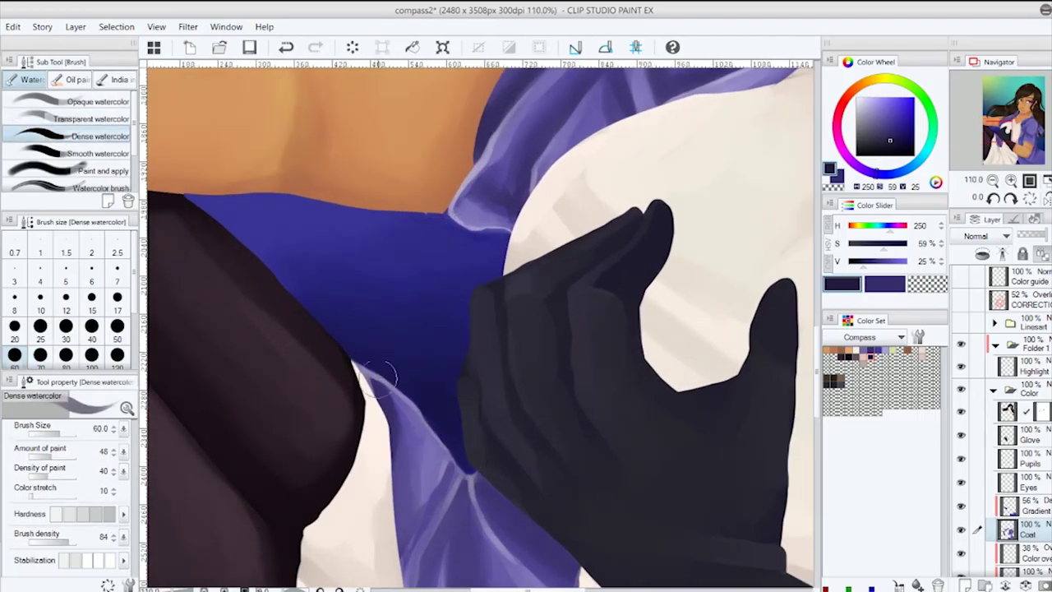
scroll(380, 376, down, 5)
Repaint both eye whites on the Eyes layer with the pupils hidden, using the G-pen at size 25 (H 20, S 5, V 100)
scroll(564, 262, up, 8)
key(i)
click(561, 247)
key(p)
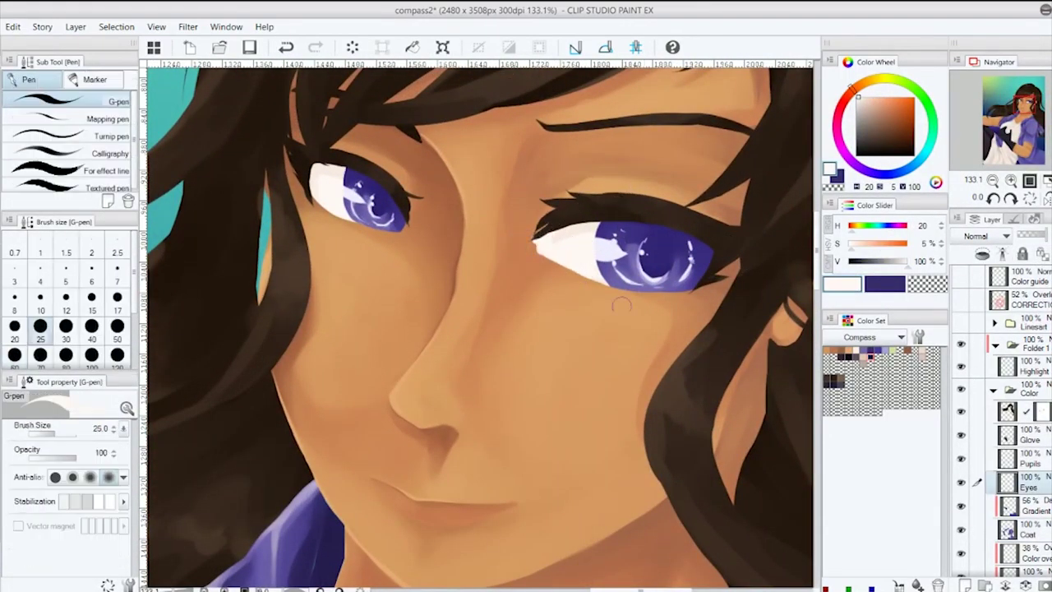
key(alt+BackSpace)
key(e)
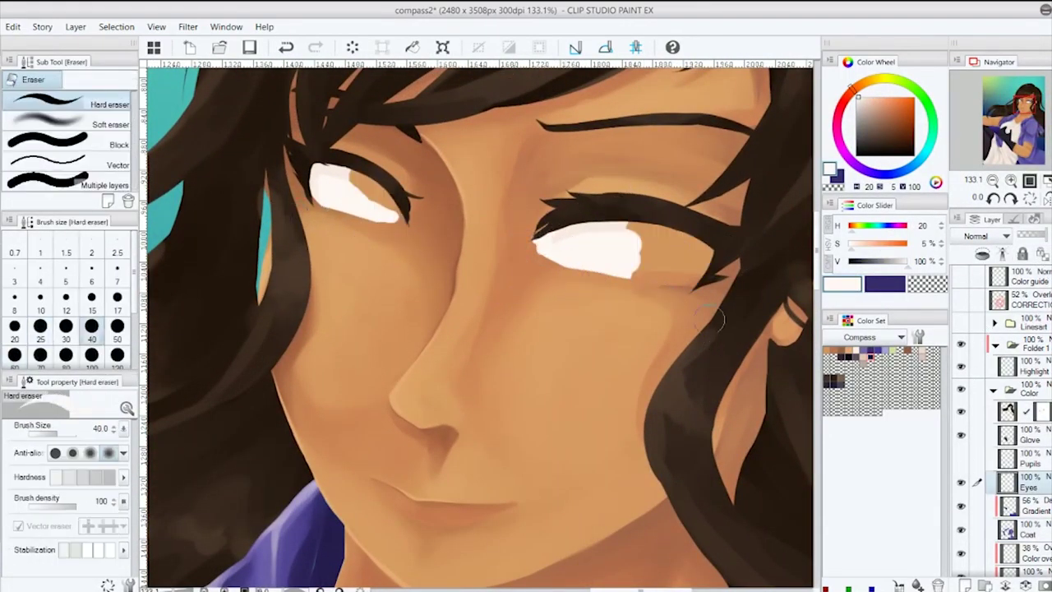
key(p)
key(ctrl+z)
key(ctrl+z)
key(ctrl+z)
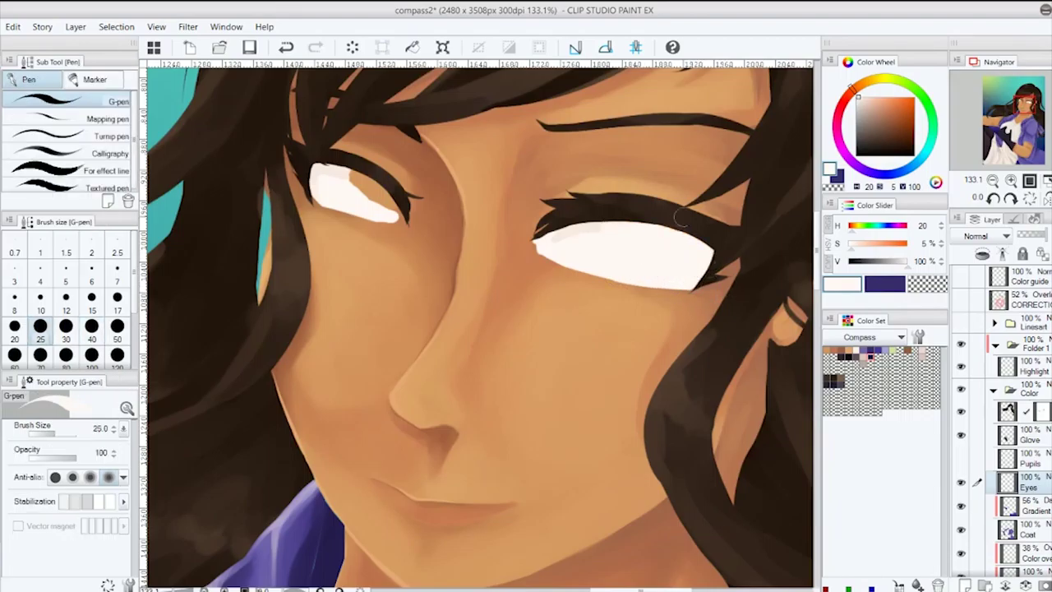
drag(403, 215, 305, 182)
Shade the eye whites softly with Dense watercolor at size 20 in pale beige (H 21, S 13, V 96)
key(i)
click(349, 185)
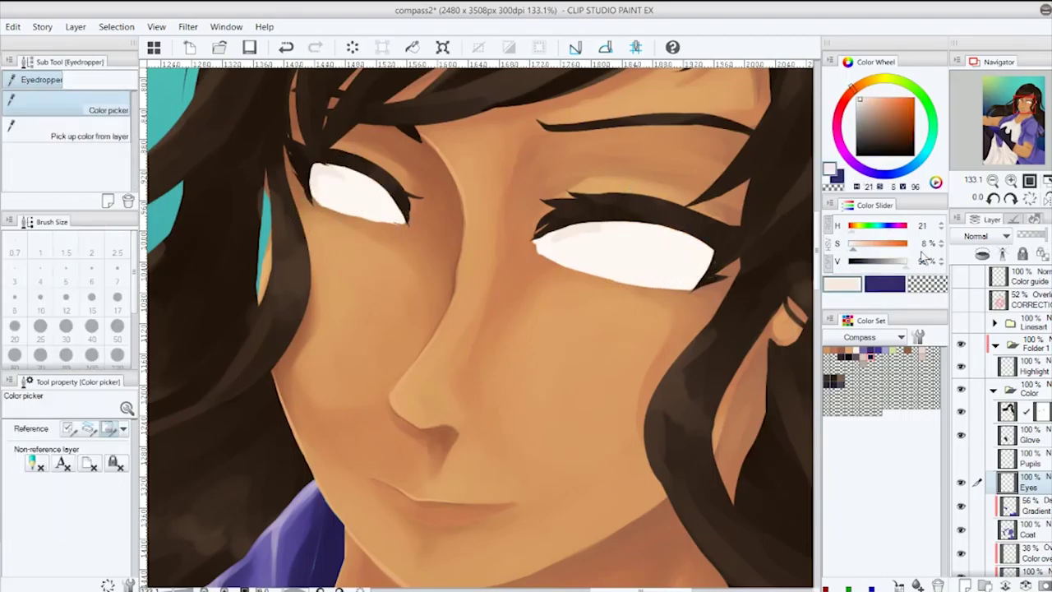
key(b)
mouse_move(658, 234)
mouse_down()
mouse_move(697, 242)
mouse_move(694, 279)
mouse_up()
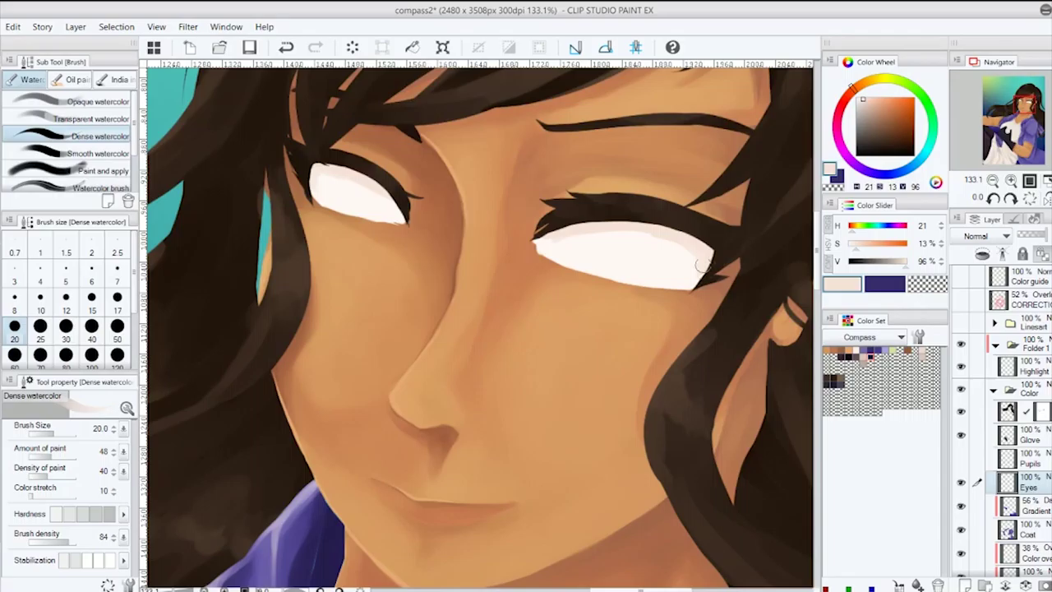
Show the Pupils layer again and scale its contents to 98%
click(960, 458)
click(1028, 458)
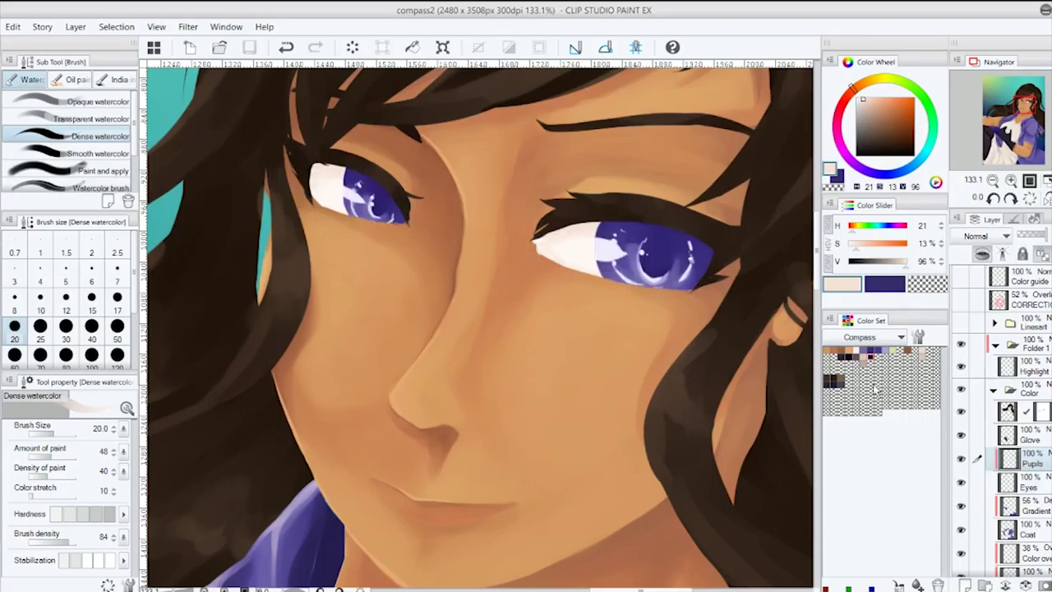
key(ctrl+t)
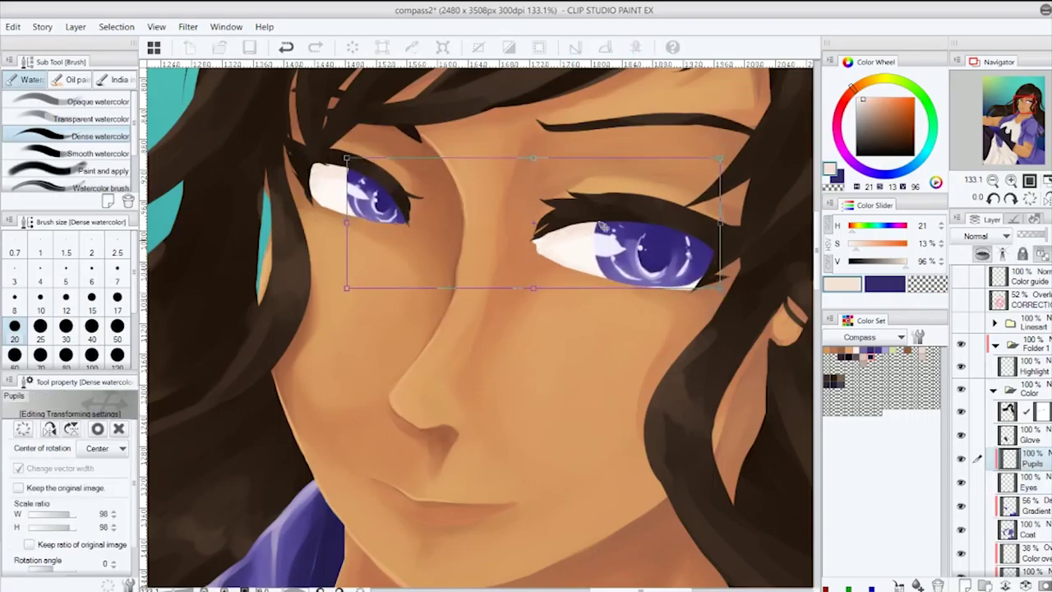
key(Return)
Paint a dark navy pupil (H 250, S 59, V 15) in the larger eye with the G-pen and blend it with Transparent watercolor
scroll(575, 246, down, 2)
scroll(519, 241, up, 3)
key(p)
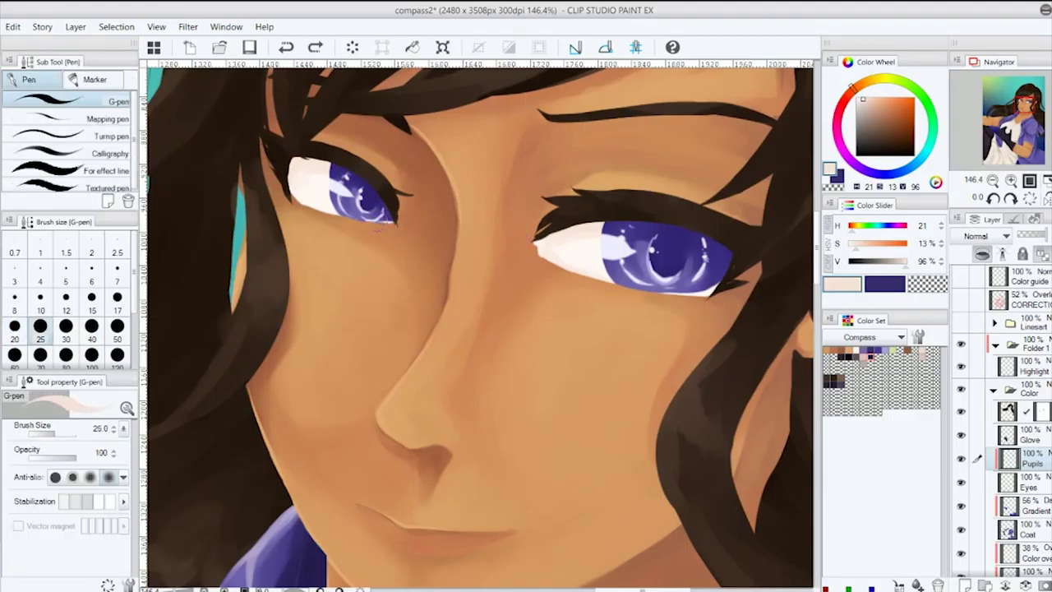
scroll(693, 332, up, 2)
key(x)
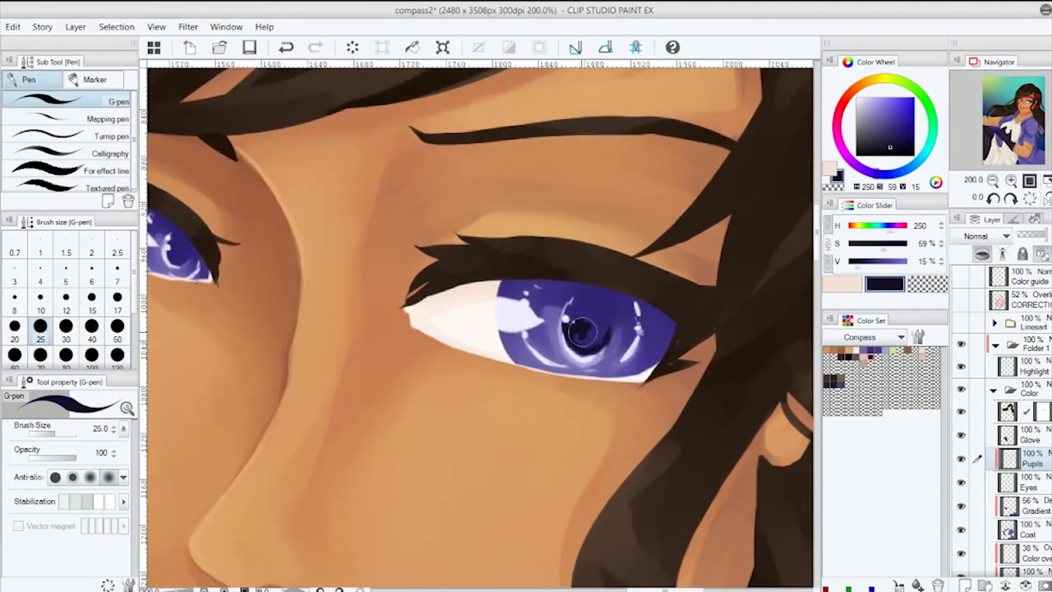
click(581, 330)
key(b)
key(comma)
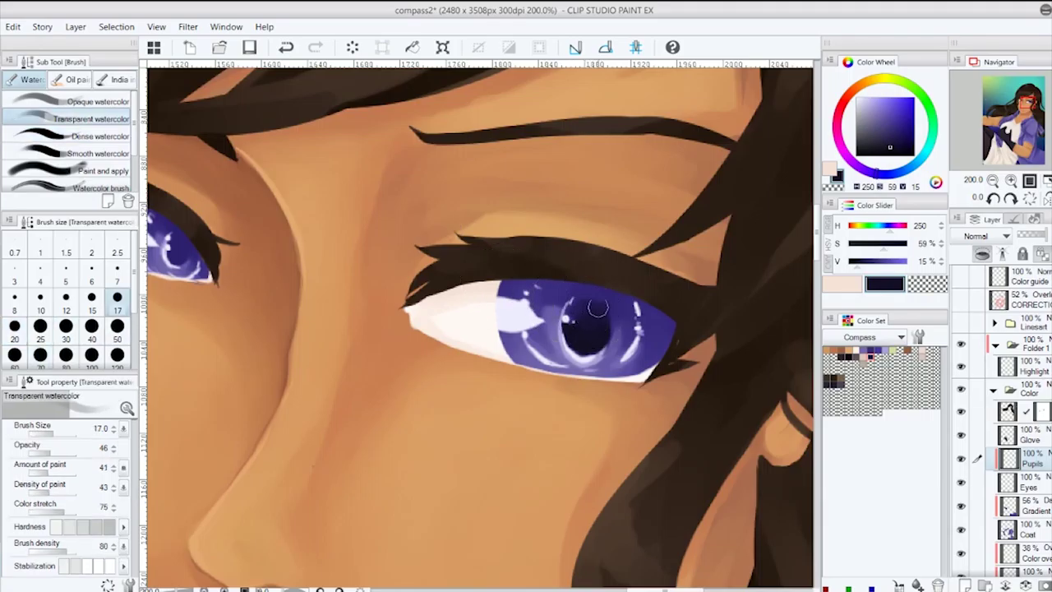
Paint the matching dark pupil in the smaller eye with the G-pen and soften it with Transparent watercolor at size 8
scroll(625, 300, down, 3)
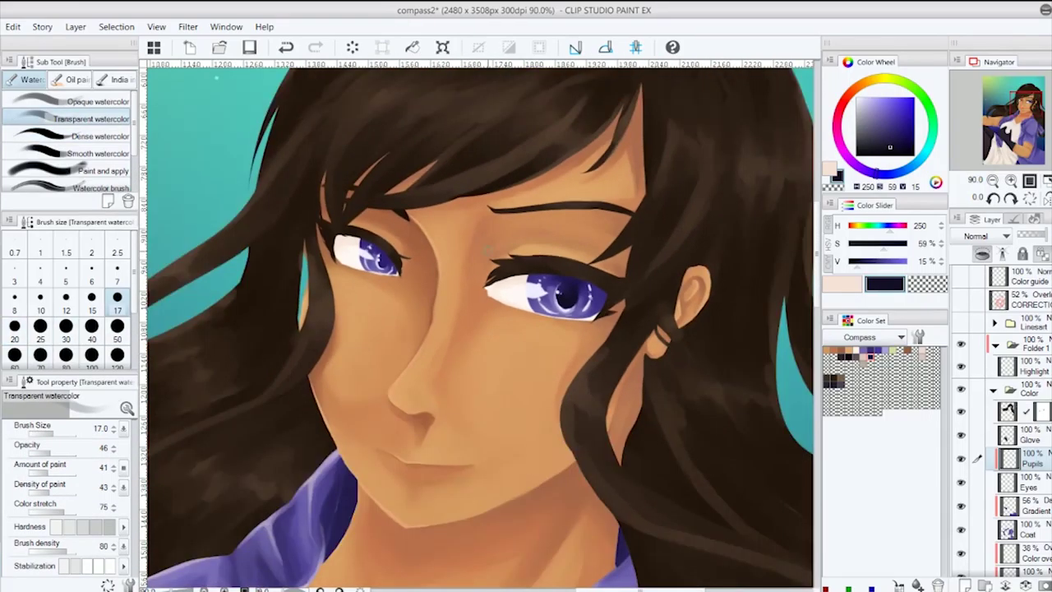
scroll(361, 306, up, 6)
key(p)
mouse_move(360, 306)
mouse_down()
mouse_move(413, 346)
mouse_move(420, 298)
mouse_move(412, 352)
mouse_move(453, 353)
mouse_move(397, 328)
mouse_move(416, 352)
mouse_move(432, 338)
mouse_move(447, 354)
mouse_move(426, 319)
mouse_move(419, 346)
mouse_move(432, 312)
mouse_up()
key(b)
key(comma)
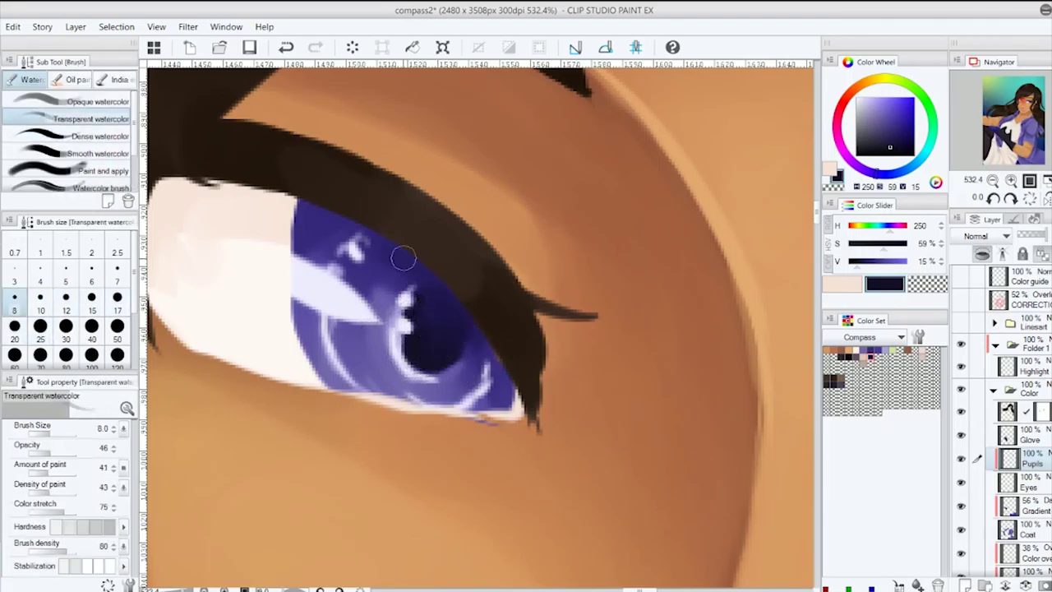
Shade the glove's thumb, palm edge and fingertips with Dense watercolor at size 30 in dark navy (H 257, S 50, V 13)
scroll(403, 258, down, 4)
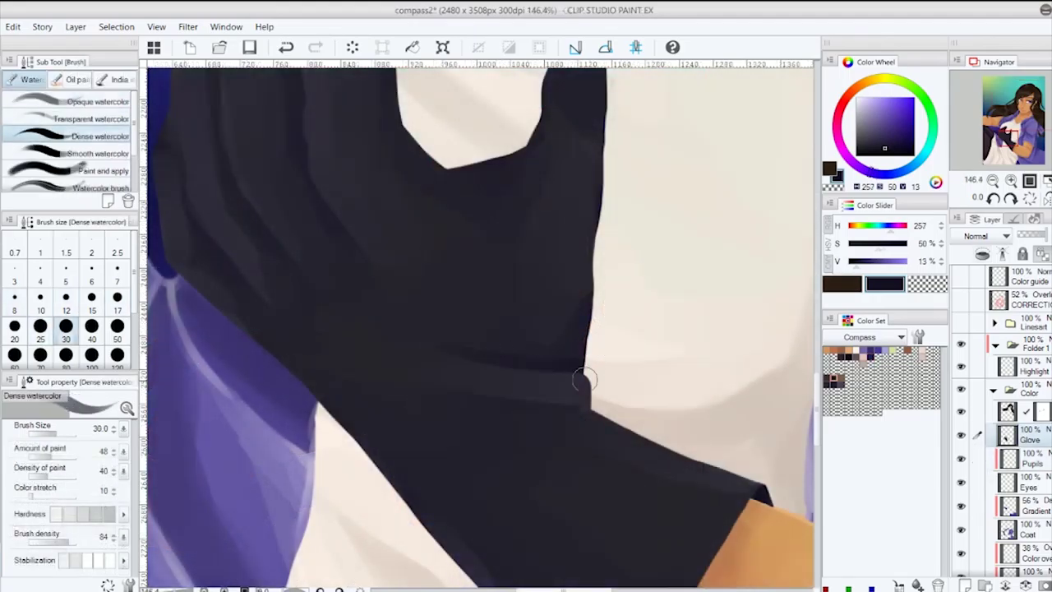
drag(569, 355, 554, 478)
drag(564, 251, 552, 194)
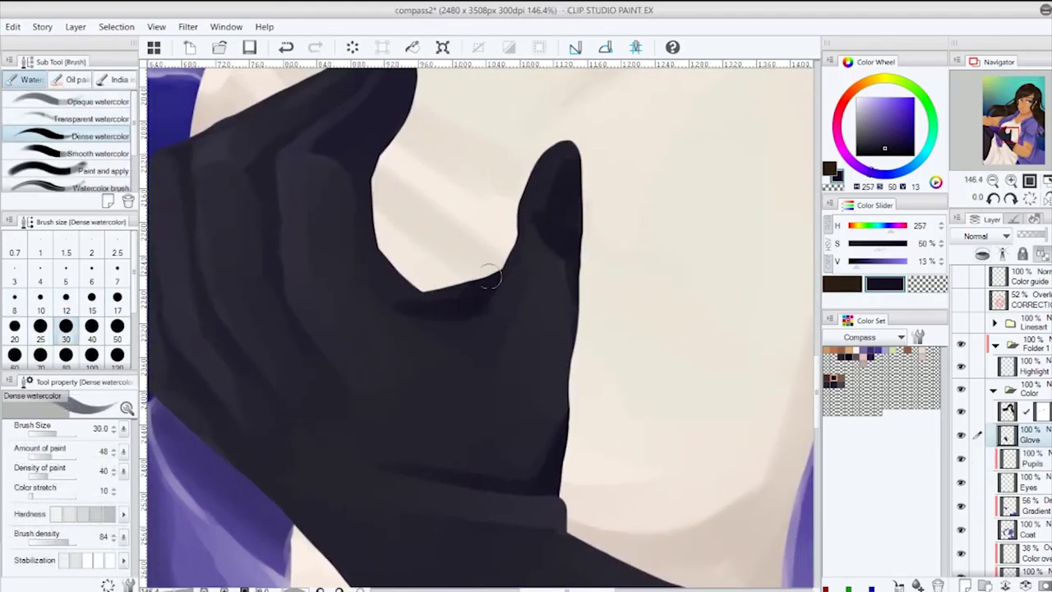
scroll(424, 294, up, 2)
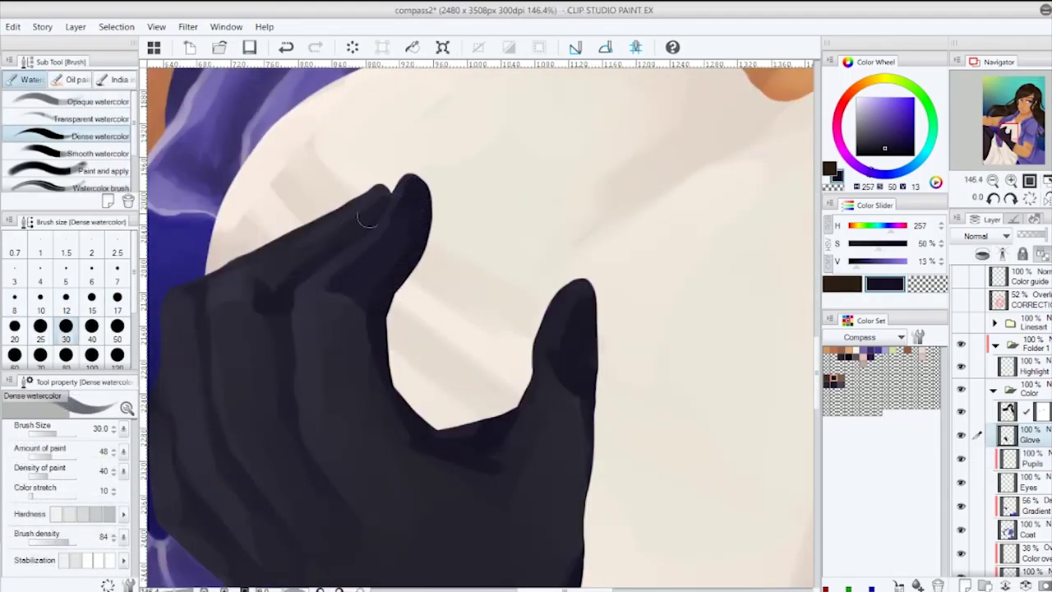
scroll(289, 415, down, 2)
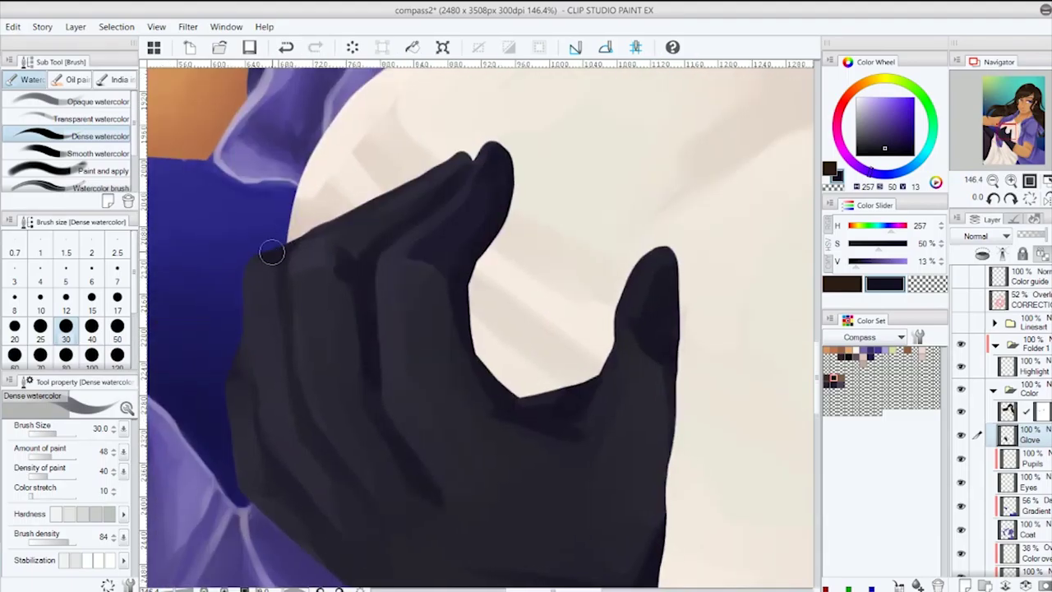
Deepen the dark folds between the glove's fingers and add a shadow across the wrist below the cuff crease
click(281, 298)
scroll(319, 350, down, 2)
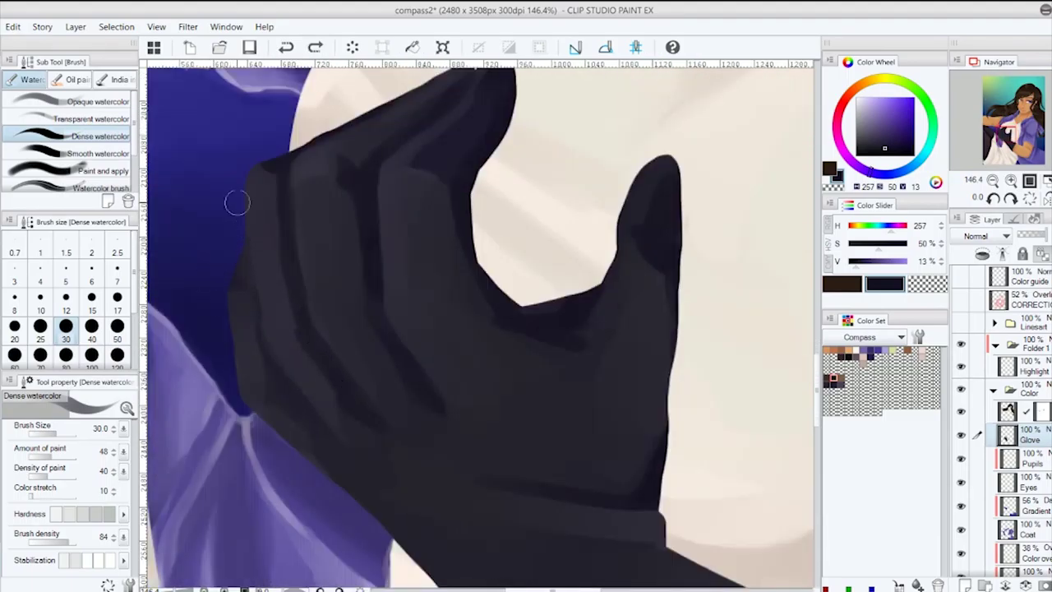
scroll(263, 321, down, 3)
scroll(386, 448, up, 2)
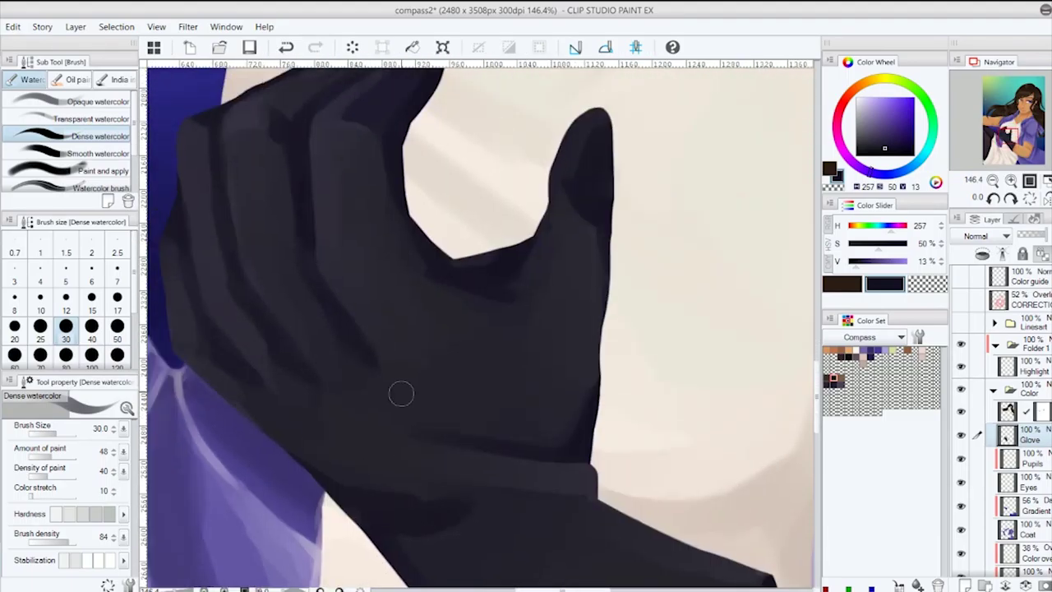
scroll(394, 411, down, 2)
scroll(390, 379, up, 1)
Sample the glove's base color (H 257, S 31, V 18) and soften the shadow edges with Transparent watercolor at size 20
alt+click(388, 418)
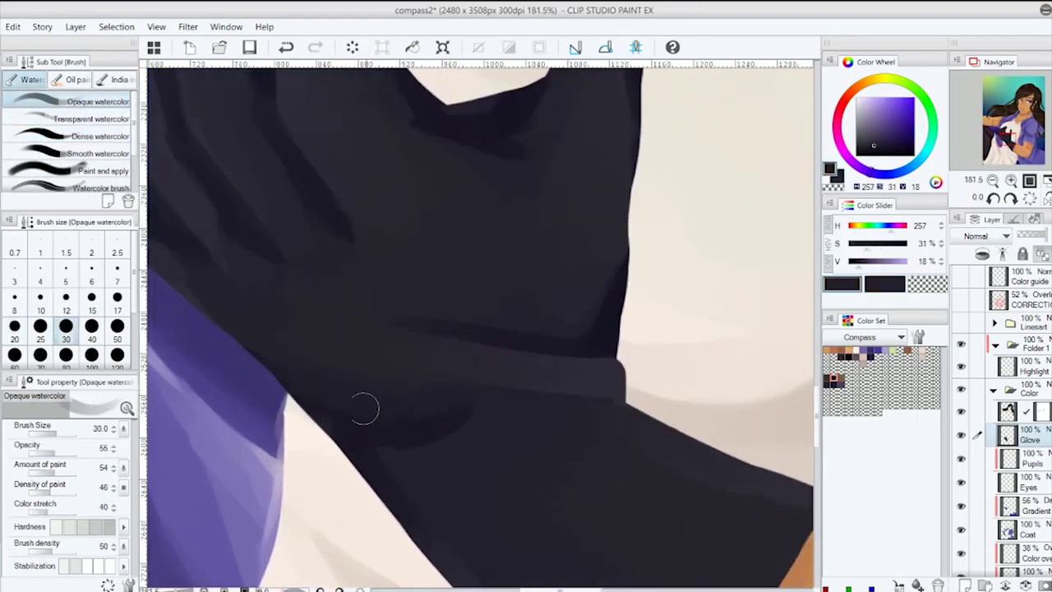
click(90, 119)
click(14, 327)
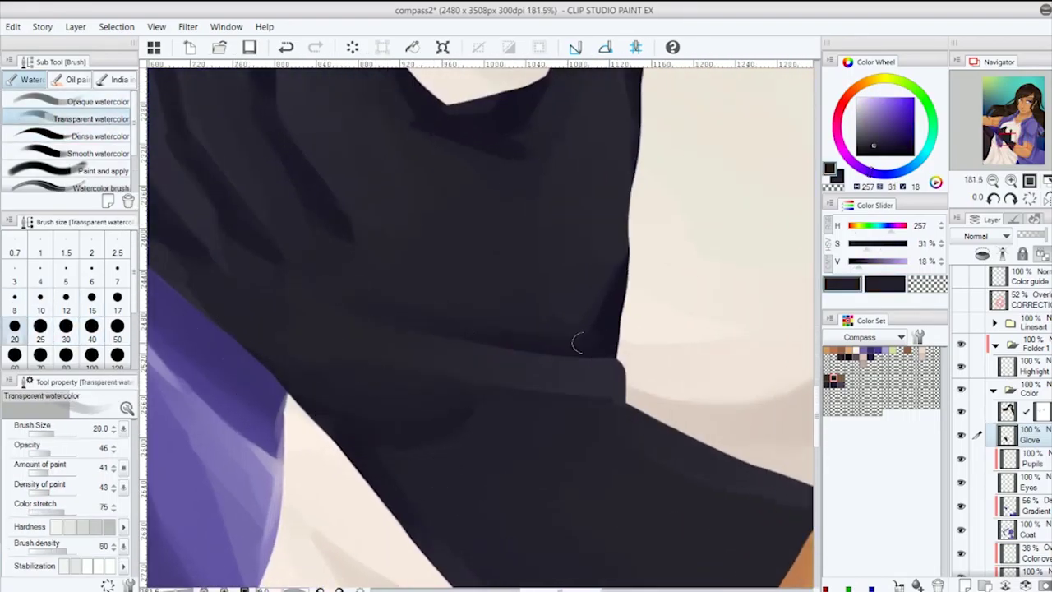
scroll(473, 321, up, 4)
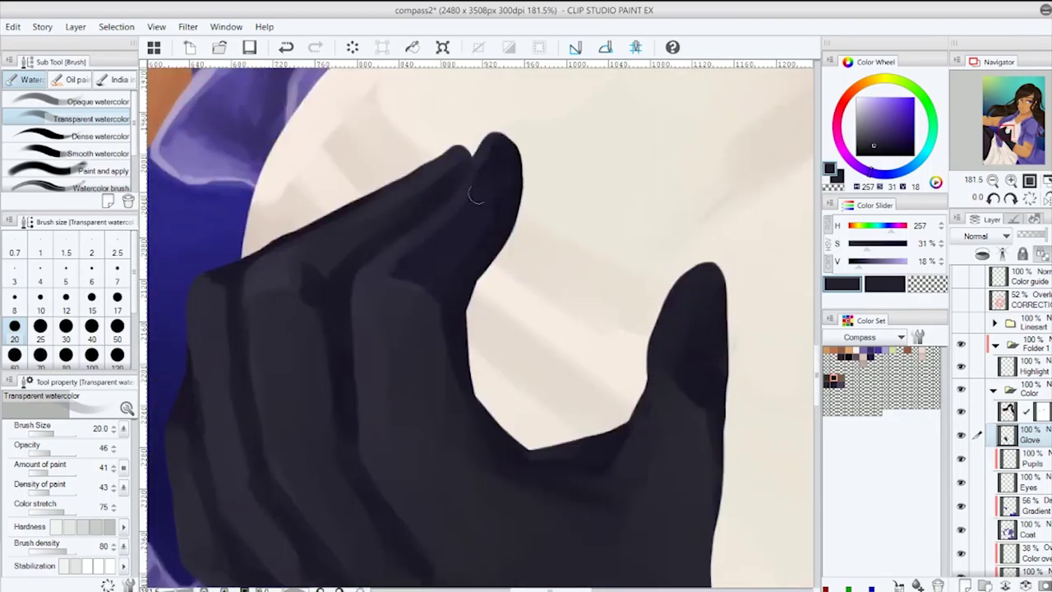
drag(305, 295, 352, 230)
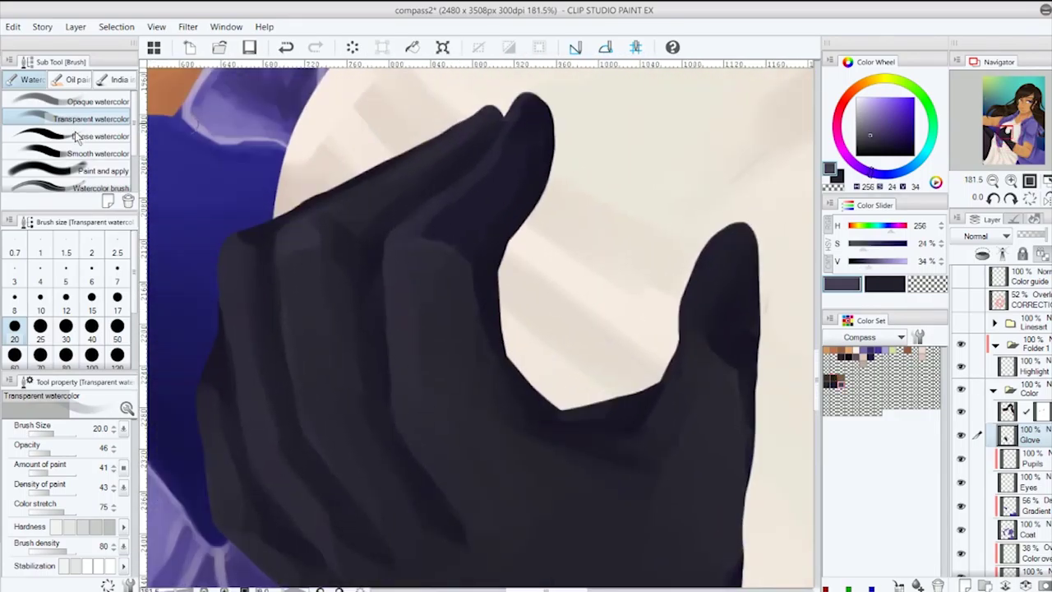
Paint thin highlights along the glove's finger and knuckle edges with Dense watercolor at size 15 in muted violet (H 256, S 24, V 45)
click(74, 136)
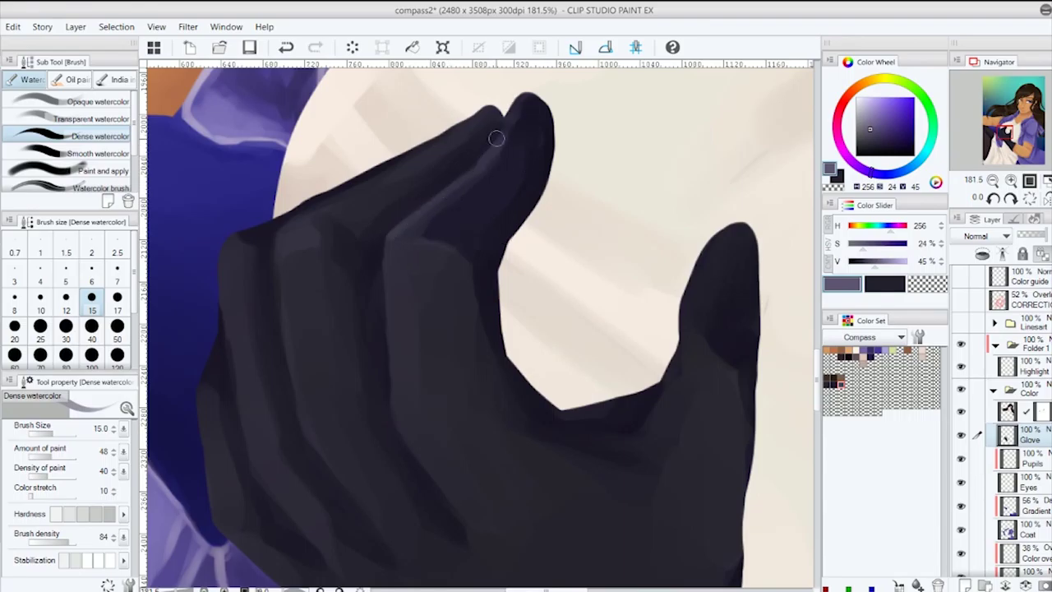
drag(388, 237, 379, 311)
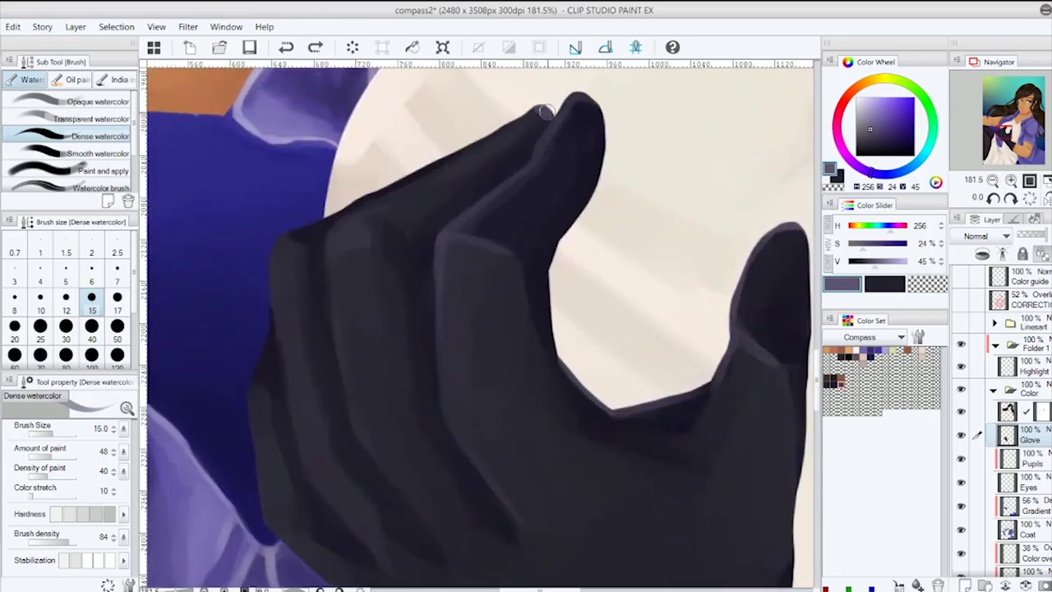
mouse_move(545, 112)
mouse_down()
mouse_move(339, 232)
mouse_move(349, 227)
mouse_move(333, 300)
mouse_up()
key(ctrl+z)
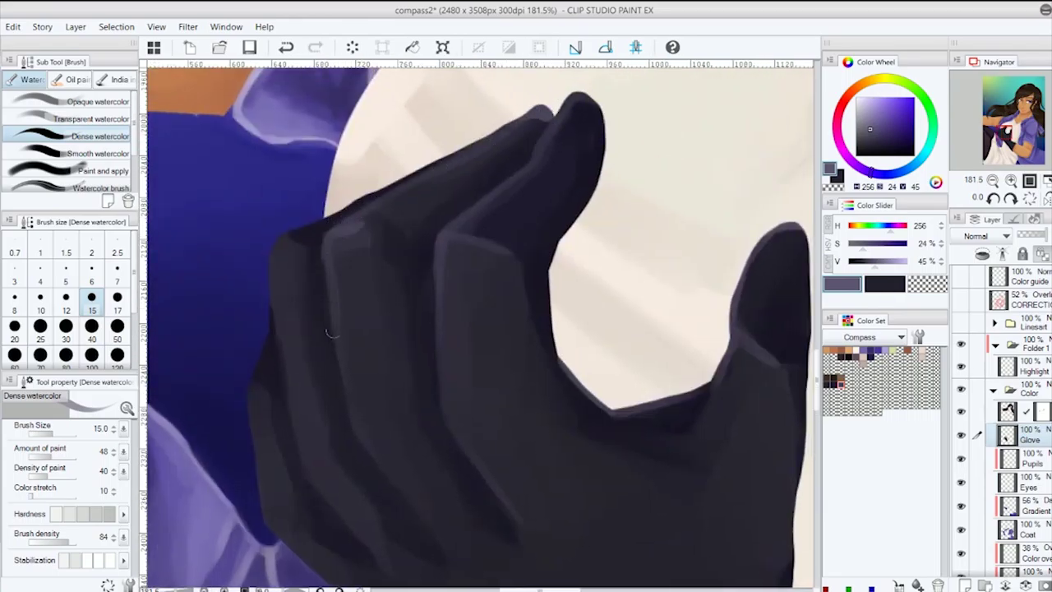
drag(349, 427, 345, 320)
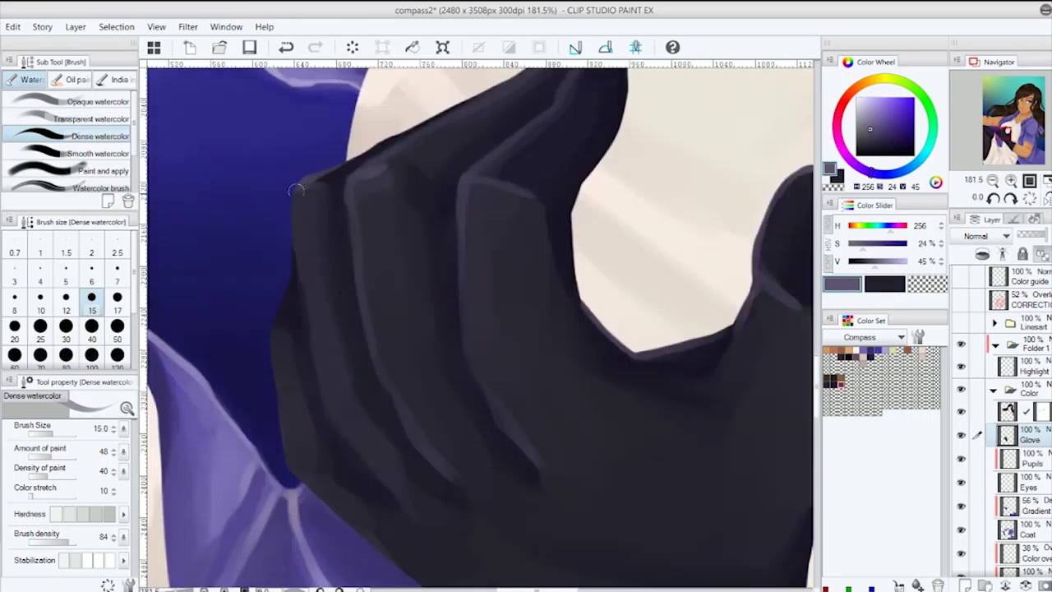
mouse_move(296, 190)
mouse_down()
mouse_move(320, 353)
mouse_move(278, 181)
mouse_up()
scroll(319, 353, down, 3)
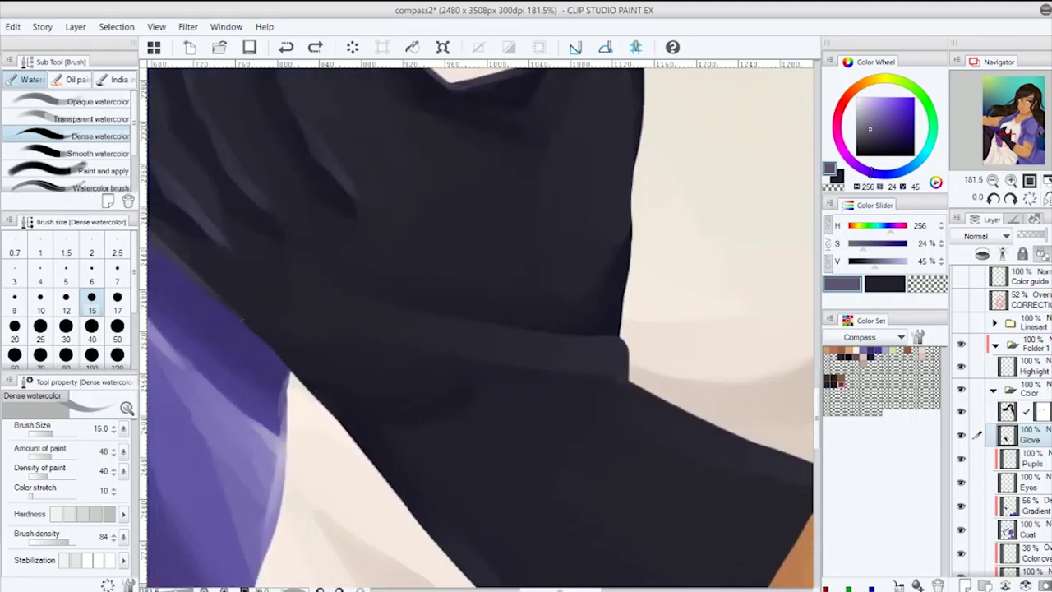
mouse_move(247, 325)
mouse_down()
mouse_move(362, 448)
mouse_move(485, 391)
mouse_up()
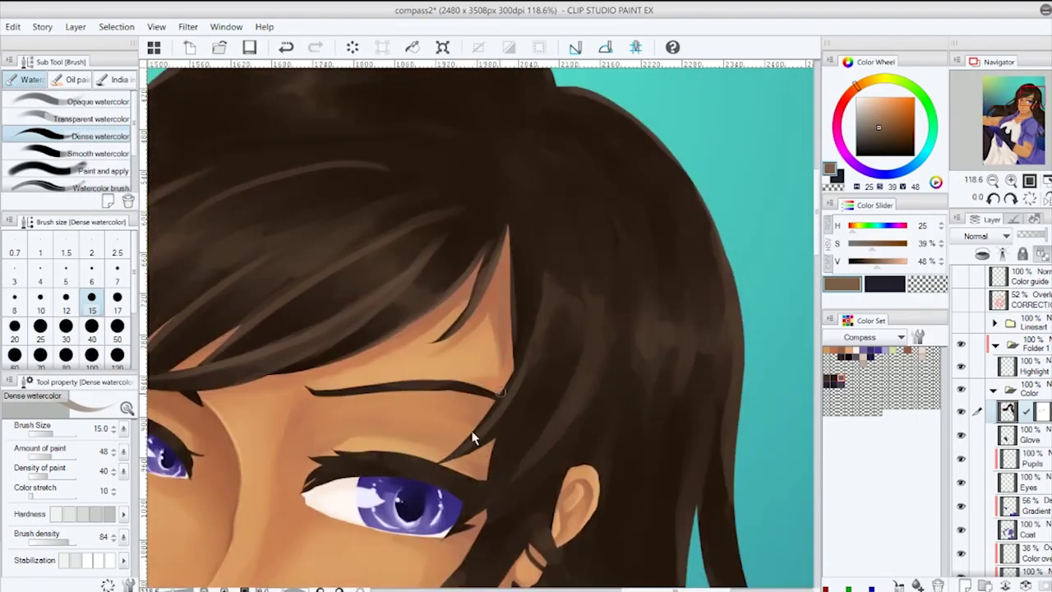
Paint brown highlight strands (H 25, S 39, V 48) in the hair with Dense watercolor, starting at size 15 and enlarging the brush to 40
drag(538, 329, 451, 335)
scroll(493, 345, down, 2)
drag(481, 300, 571, 473)
mouse_move(460, 238)
mouse_down()
mouse_move(563, 448)
mouse_move(465, 345)
mouse_move(441, 392)
mouse_move(425, 237)
mouse_move(422, 291)
mouse_up()
scroll(570, 367, down, 3)
mouse_move(444, 345)
mouse_down()
mouse_move(412, 119)
mouse_move(374, 73)
mouse_move(386, 296)
mouse_move(419, 134)
mouse_up()
key(ctrl+z)
mouse_move(435, 440)
mouse_down()
mouse_move(444, 395)
mouse_move(505, 434)
mouse_move(481, 284)
mouse_move(435, 188)
mouse_move(492, 215)
mouse_up()
key(bracketright)
key(bracketright)
key(bracketright)
key(bracketright)
key(bracketright)
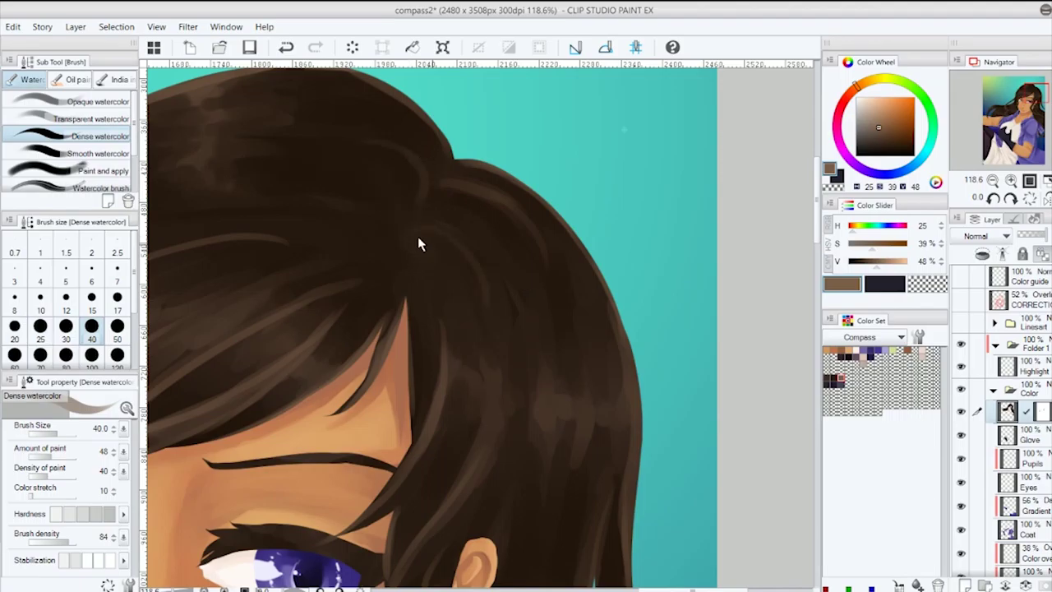
key(bracketleft)
key(bracketleft)
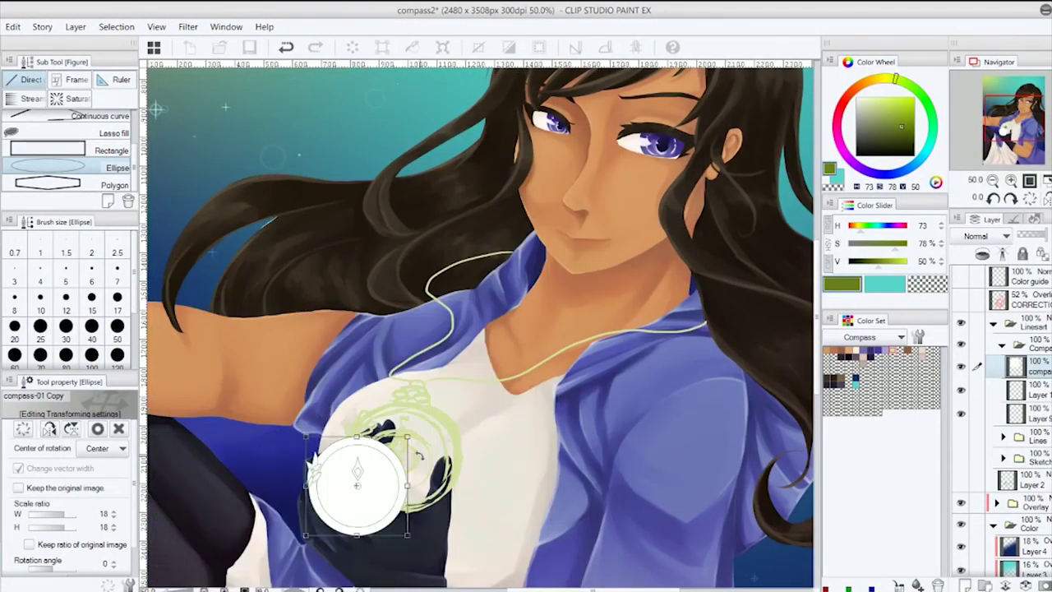
Place the scaled compass artwork over the green compass sketch held in the gloved hand and apply the transformation
scroll(416, 452, up, 4)
drag(444, 345, 451, 324)
key(Return)
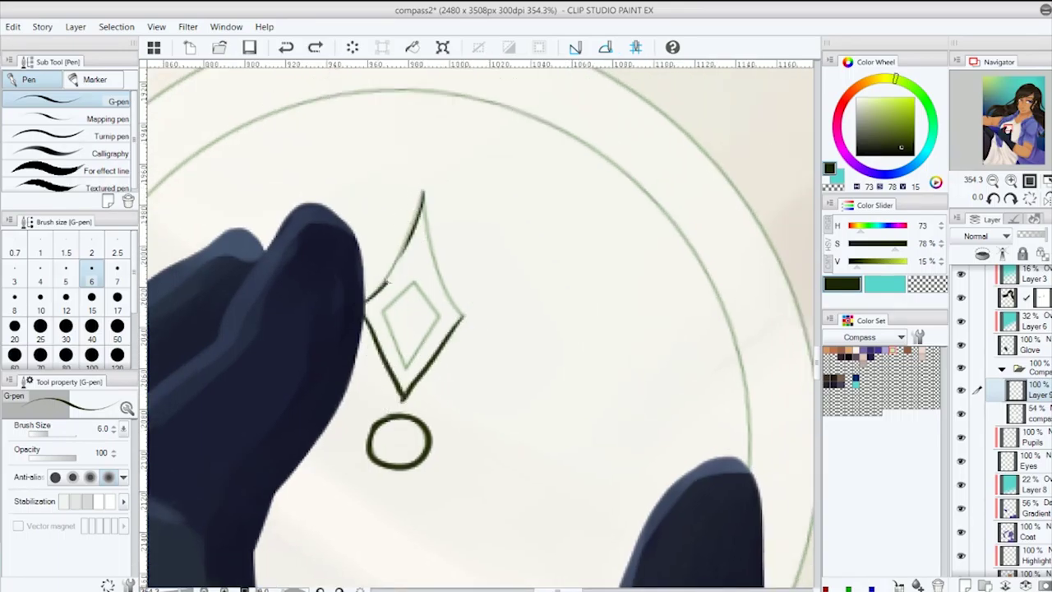
Ink the inner diamond of the compass needle with the G-pen at size 6 in dark olive (H 73, S 78, V 15)
scroll(464, 314, up, 5)
mouse_move(335, 314)
mouse_down()
mouse_move(479, 333)
mouse_move(393, 457)
mouse_up()
drag(339, 322, 395, 462)
key(ctrl+z)
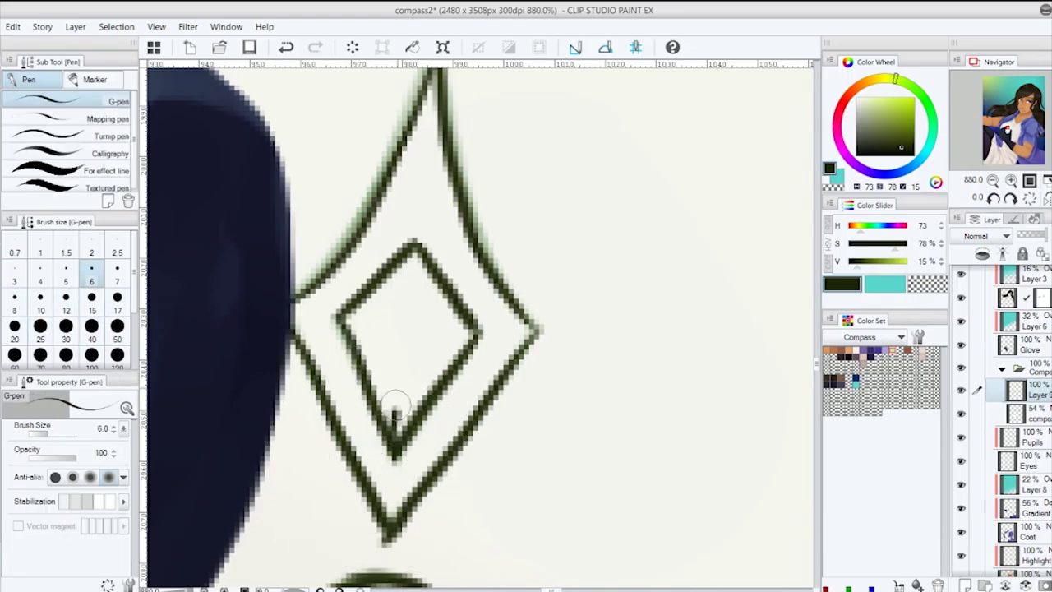
Ink the small lower leaves of the compass's side ornament with the G-pen, just above the glove's fingers
scroll(552, 282, down, 4)
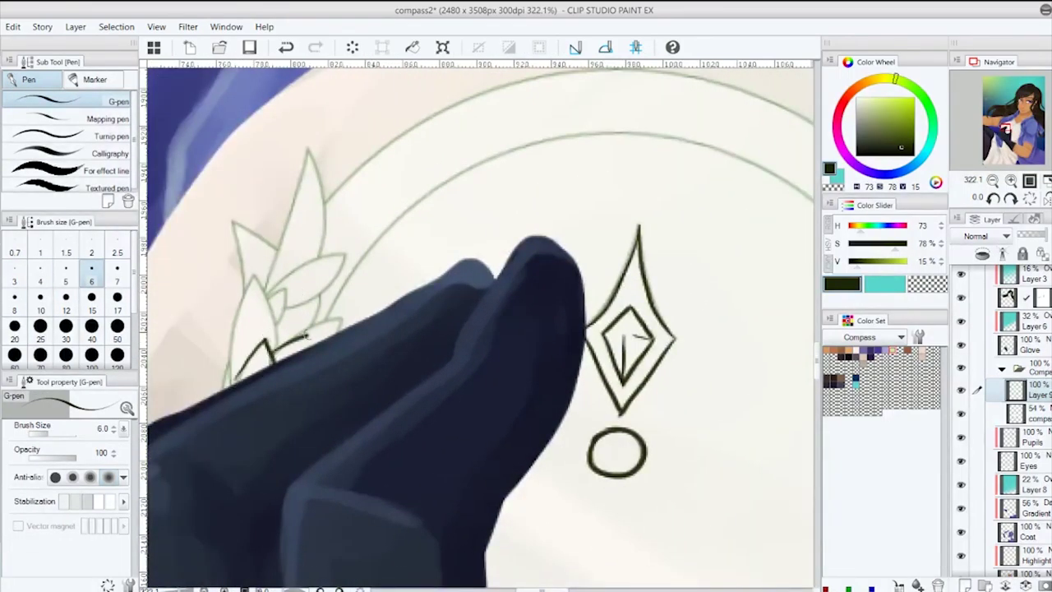
scroll(255, 284, up, 1)
key(ctrl+z)
drag(388, 350, 323, 371)
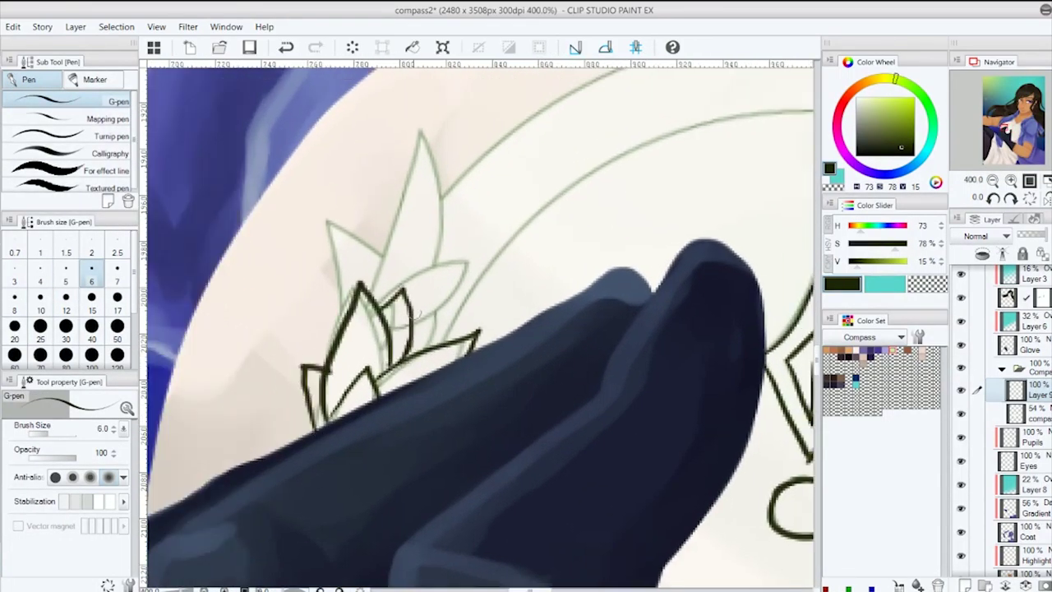
Ink the tall pointed leaves and remaining upper leaves of the compass's side ornament, redoing unsatisfactory strokes
drag(405, 301, 453, 328)
drag(371, 288, 422, 128)
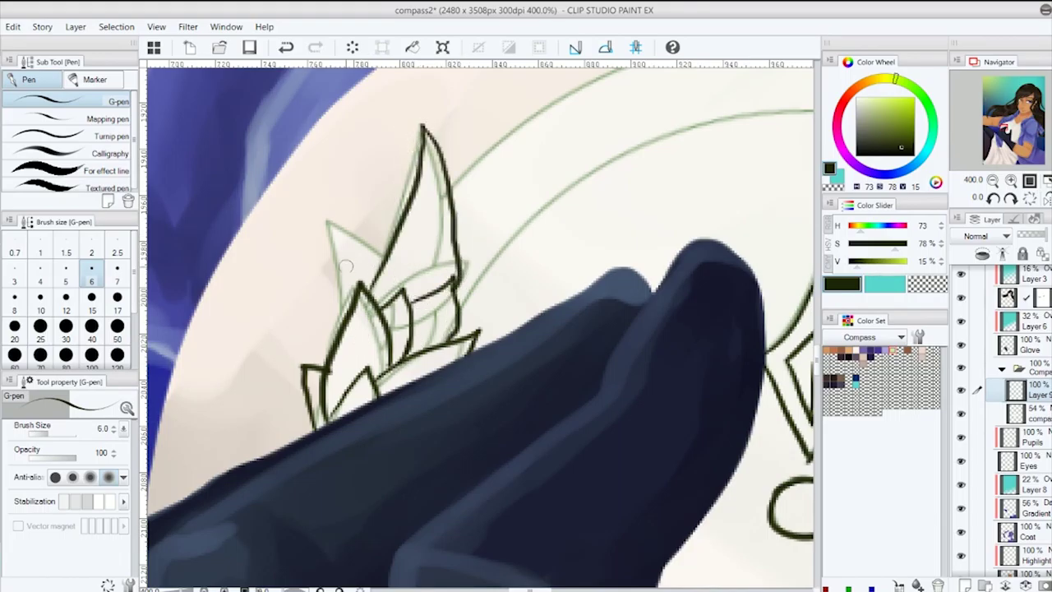
key(ctrl+z)
drag(345, 247, 319, 321)
drag(392, 216, 300, 362)
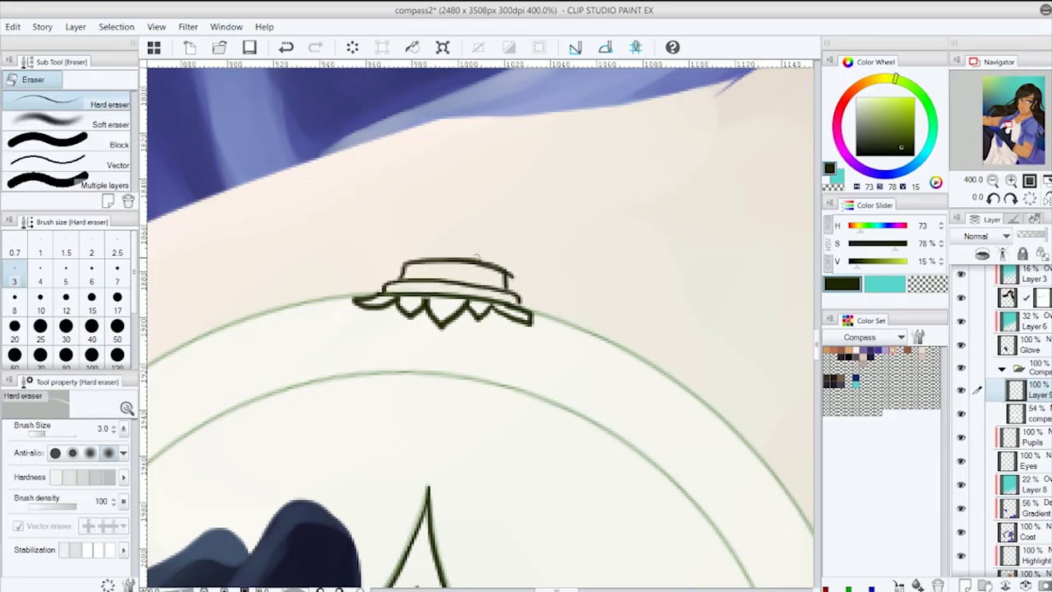
Tidy the outline of the compass's scalloped cap and letter an N on the dial below it with the G-pen
drag(426, 244, 332, 315)
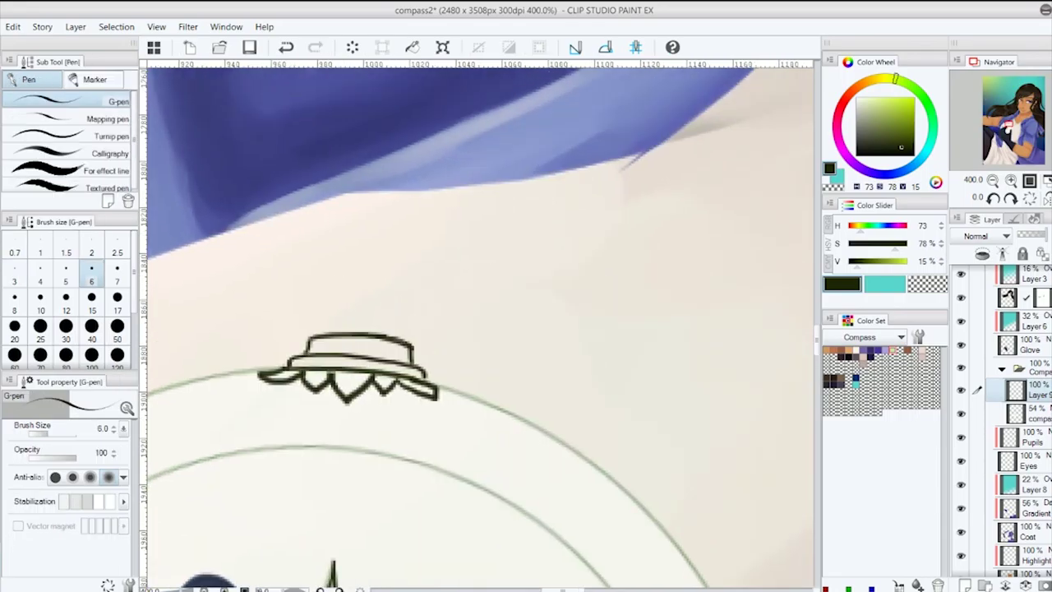
mouse_move(305, 490)
mouse_down()
mouse_move(284, 504)
mouse_move(402, 365)
mouse_move(437, 238)
mouse_move(489, 240)
mouse_up()
key(ctrl+z)
scroll(388, 349, up, 2)
scroll(513, 300, down, 1)
Select the letter N with the Polyline marquee and transform it to fit the dial above the needle
key(m)
click(402, 199)
click(538, 208)
click(528, 310)
double_click(395, 299)
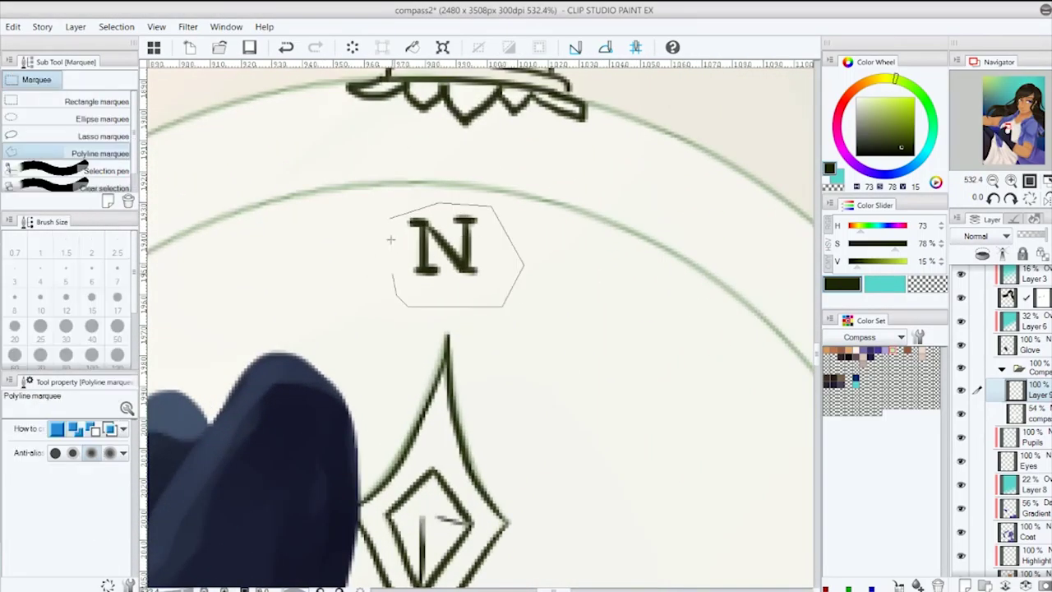
key(ctrl+t)
drag(536, 201, 549, 205)
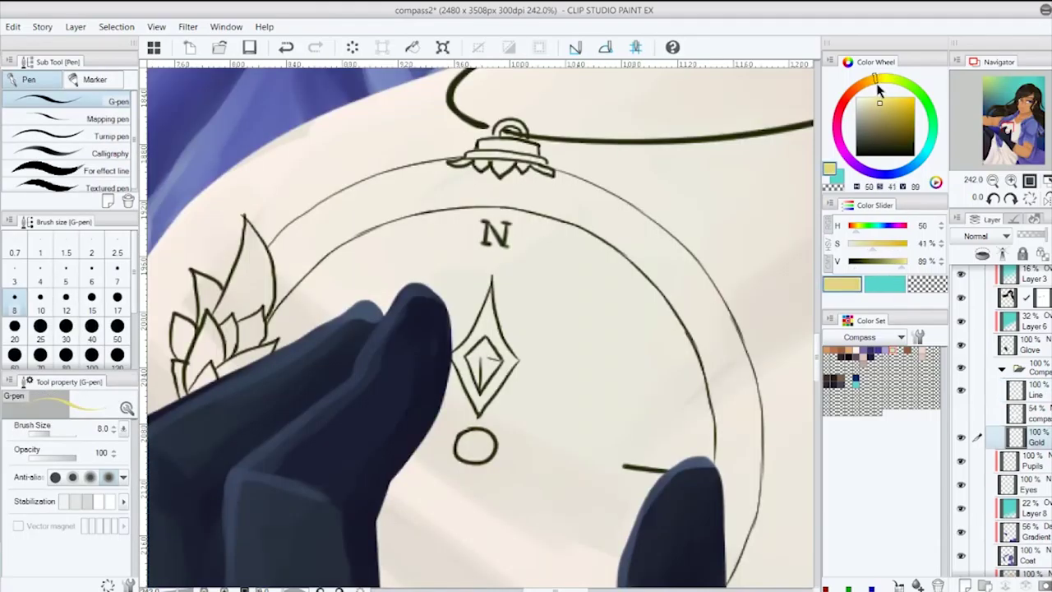
Fill the leaf ornament and the ring section next to it on the Gold layer with the G-pen at size 15 in gold (H 50, S 41, V 89)
click(91, 296)
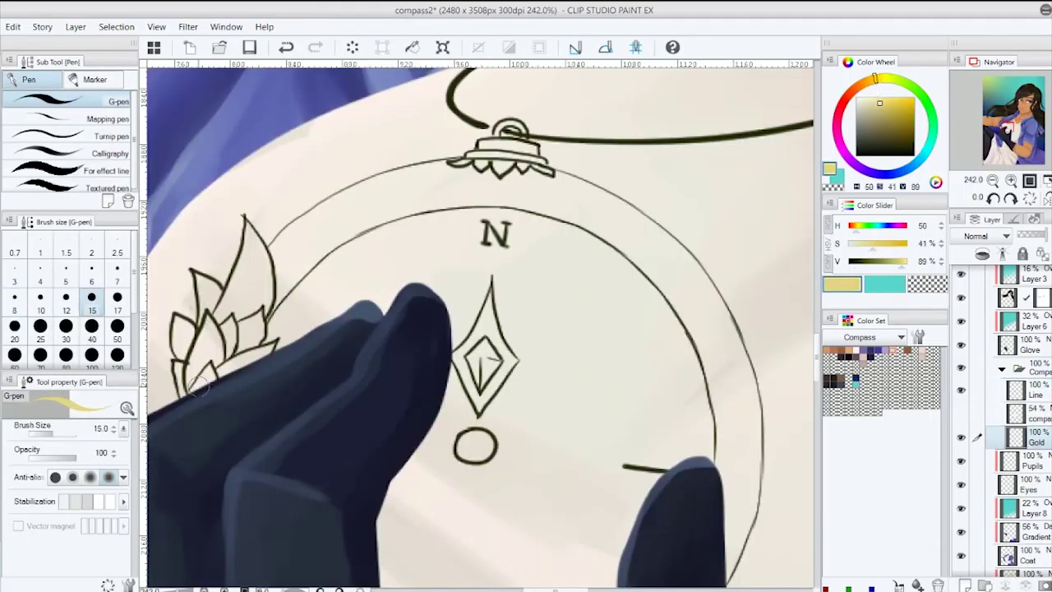
drag(216, 322, 205, 387)
scroll(247, 395, up, 2)
mouse_move(292, 395)
mouse_down()
mouse_move(283, 409)
mouse_move(285, 260)
mouse_move(356, 301)
mouse_move(378, 354)
mouse_move(398, 337)
mouse_move(386, 316)
mouse_up()
mouse_move(482, 266)
mouse_down()
mouse_move(322, 331)
mouse_move(563, 223)
mouse_move(552, 206)
mouse_move(619, 220)
mouse_up()
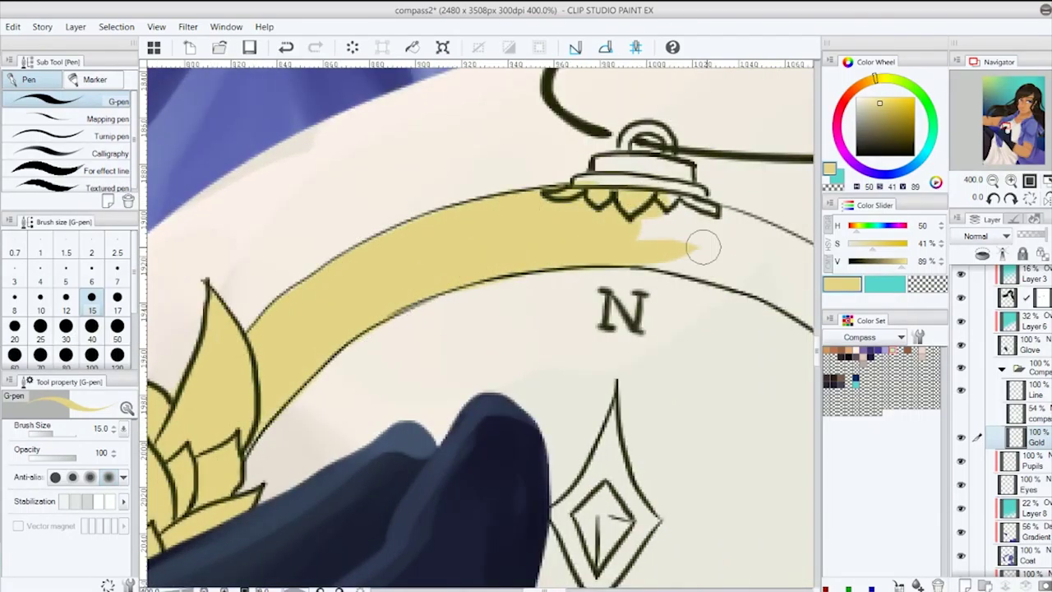
Fill the rest of the compass ring with gold, including the lower arc visible between the fingers and thumb
drag(475, 273, 228, 355)
drag(444, 263, 381, 265)
mouse_move(407, 349)
mouse_down()
mouse_move(518, 362)
mouse_move(600, 399)
mouse_move(566, 392)
mouse_move(515, 347)
mouse_up()
mouse_move(598, 378)
mouse_down()
mouse_move(658, 432)
mouse_move(666, 493)
mouse_up()
mouse_move(666, 493)
mouse_down()
mouse_move(575, 337)
mouse_move(594, 320)
mouse_up()
mouse_move(575, 425)
mouse_down()
mouse_move(543, 244)
mouse_move(587, 364)
mouse_move(469, 176)
mouse_move(498, 222)
mouse_move(494, 370)
mouse_up()
mouse_move(493, 370)
mouse_down()
mouse_move(510, 395)
mouse_move(538, 403)
mouse_up()
drag(386, 415, 576, 361)
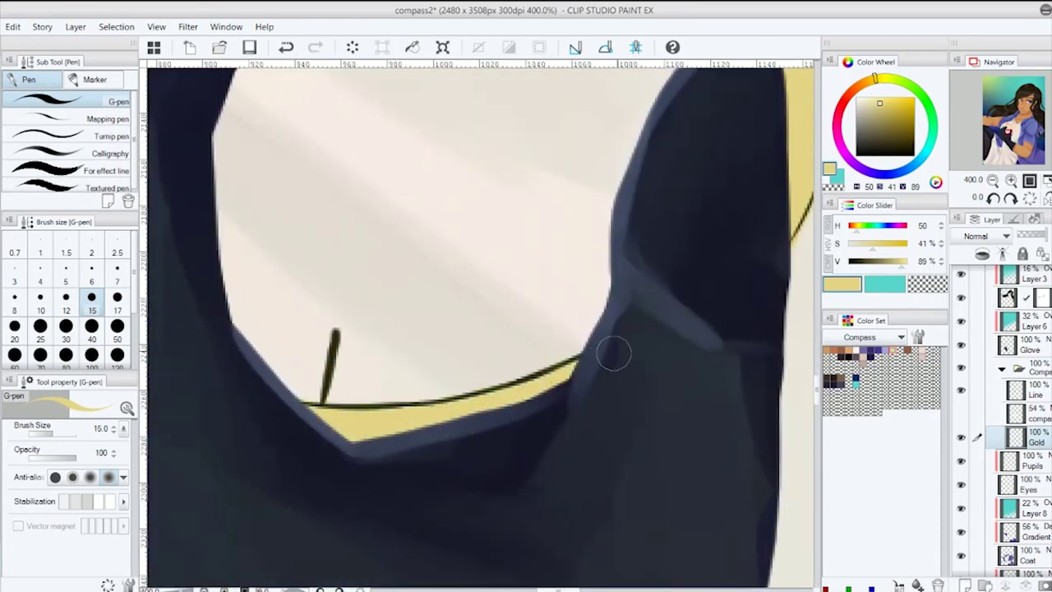
Fill the compass cap, the needle's outer diamond and the round dot below it with the same gold
scroll(539, 370, down, 2)
drag(411, 206, 493, 411)
scroll(403, 247, up, 2)
mouse_move(388, 221)
mouse_down()
mouse_move(400, 179)
mouse_move(362, 382)
mouse_move(428, 308)
mouse_move(407, 210)
mouse_move(444, 329)
mouse_up()
drag(420, 74, 365, 355)
scroll(365, 355, down, 3)
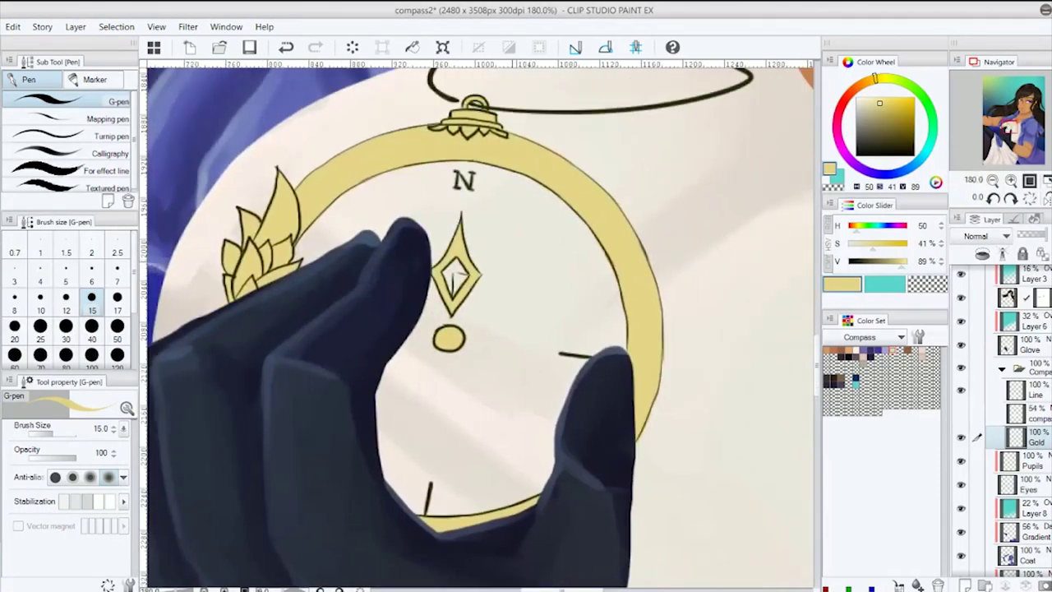
Shade the leaves, needle, dot and ring edges with the G-pen at size 15 in darker gold (H 40, S 55, V 86)
scroll(306, 177, up, 2)
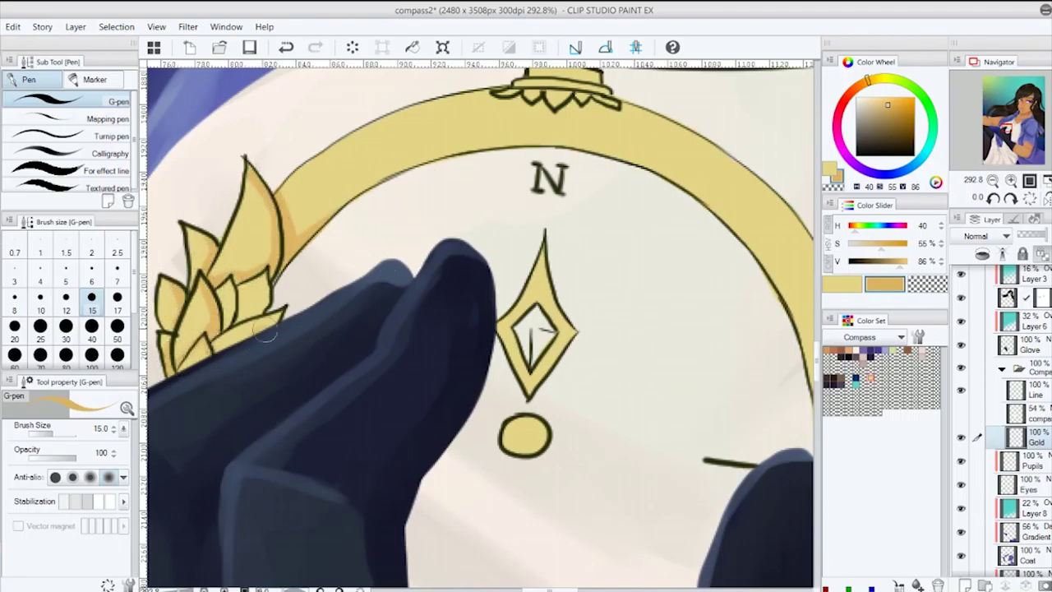
drag(228, 279, 170, 284)
drag(512, 360, 549, 334)
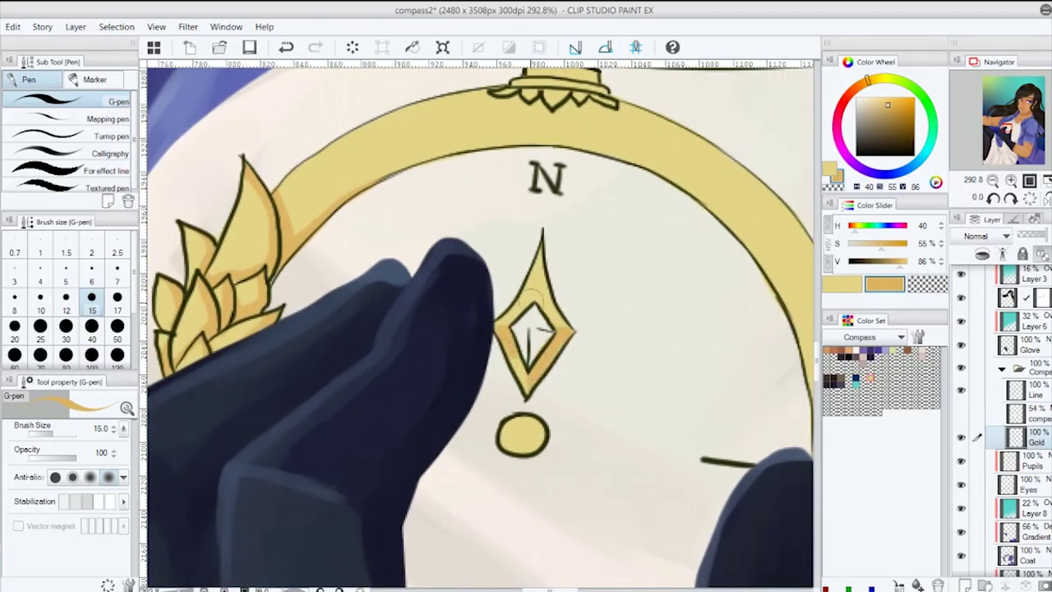
mouse_move(509, 452)
mouse_down()
mouse_move(448, 229)
mouse_move(305, 272)
mouse_move(309, 441)
mouse_up()
drag(448, 97, 662, 378)
drag(590, 222, 738, 332)
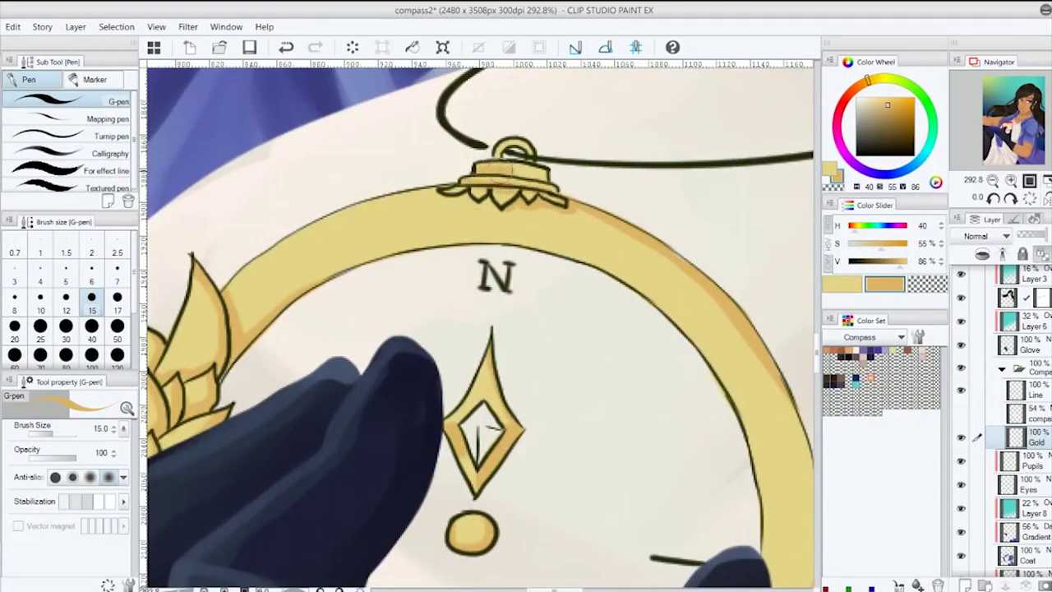
Shade the compass cap and its hanging loop in the darker gold with Dense watercolor at size 12
key(b)
drag(472, 166, 546, 144)
drag(231, 434, 151, 479)
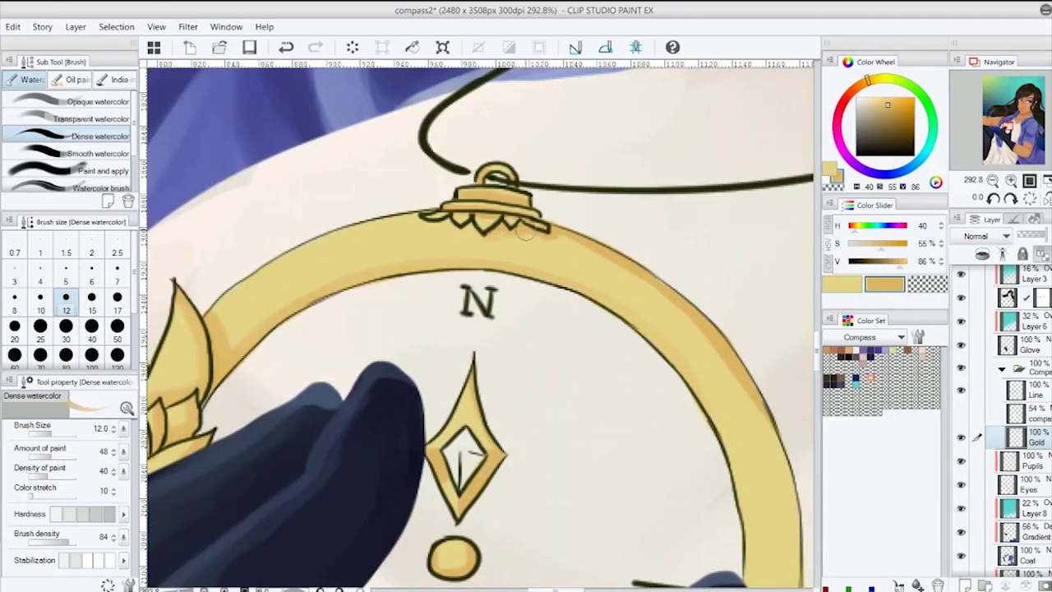
Deepen the shadows on the compass ring, leaves, needle, dot and cap in brown (H 28, S 64, V 72) with Dense watercolor at size 10
key(p)
key(b)
scroll(436, 234, down, 1)
key(bracketleft)
alt+click(516, 433)
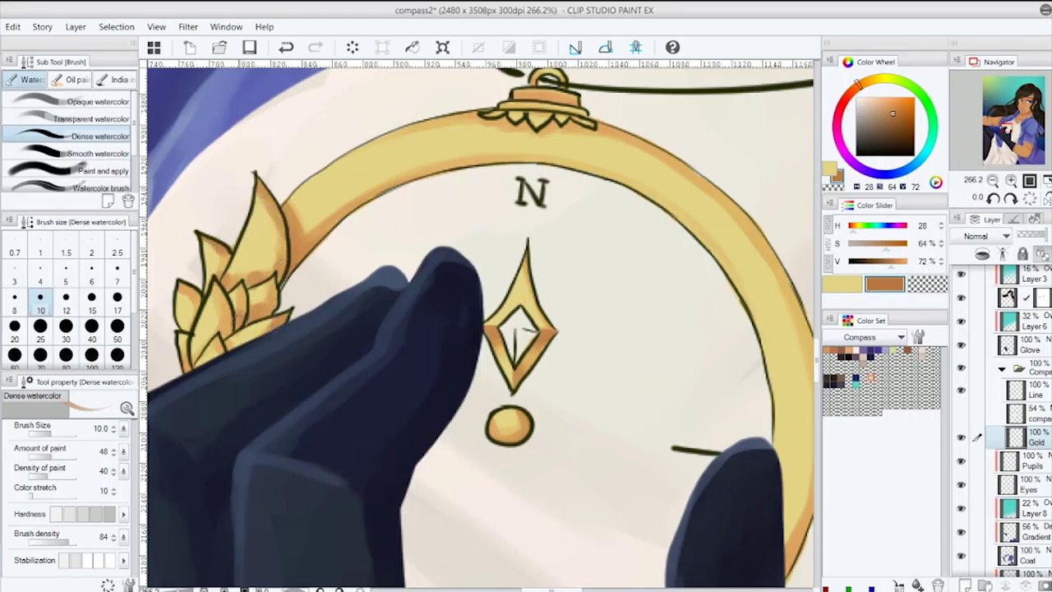
drag(466, 128, 385, 214)
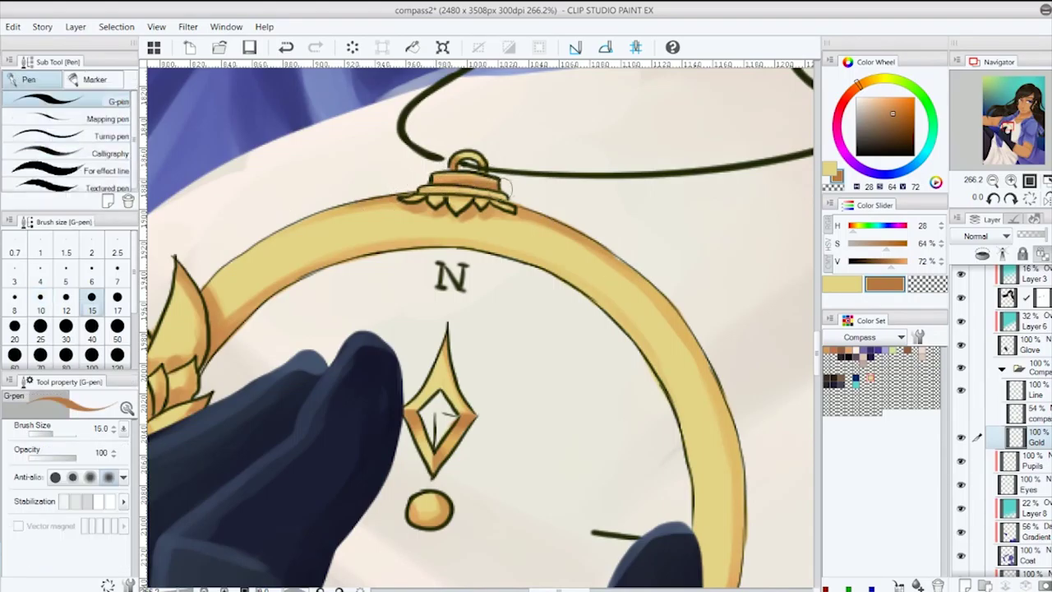
scroll(451, 162, up, 1)
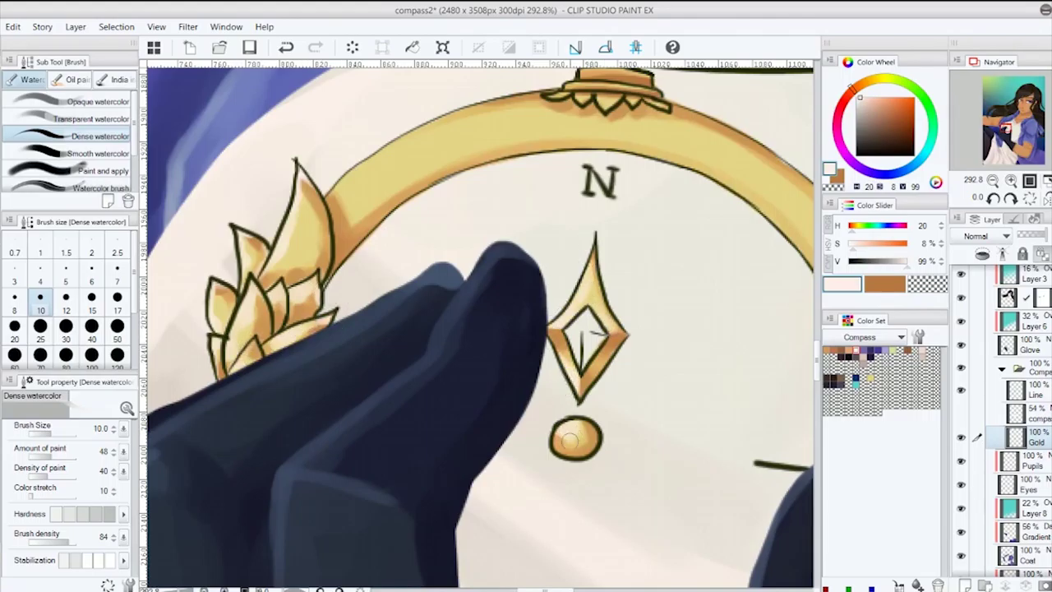
Highlight the gold dot and compass ring in pale cream (H 20, S 8, V 99), softening the ring's highlights with Transparent watercolor
drag(570, 441, 496, 528)
click(14, 325)
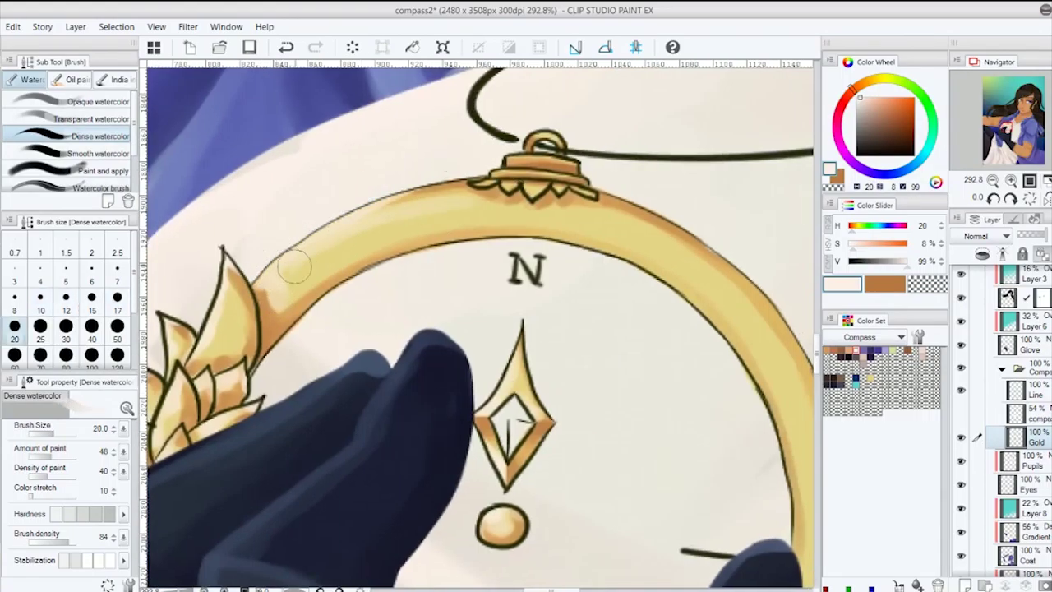
click(50, 119)
mouse_move(633, 247)
mouse_down()
mouse_move(561, 270)
mouse_move(523, 266)
mouse_up()
drag(595, 309, 633, 314)
click(51, 136)
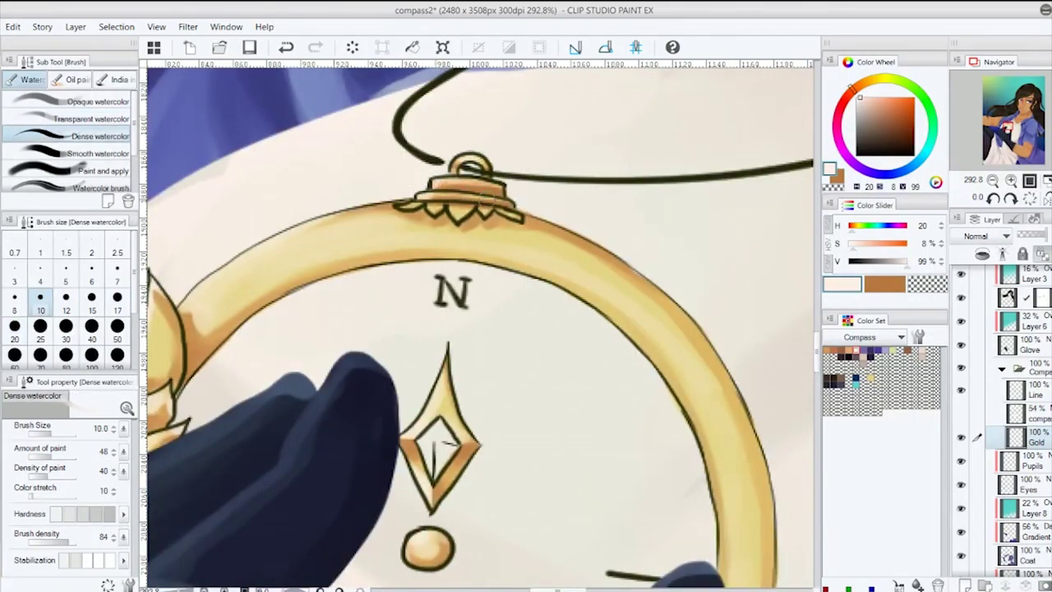
click(66, 276)
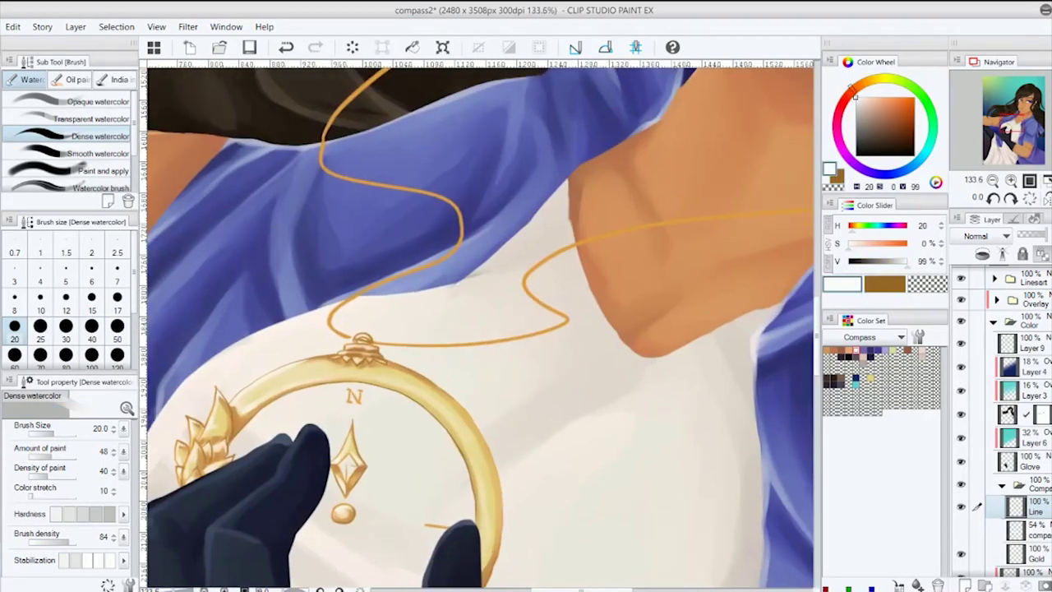
Paint pale highlights (H 40, S 12, V 98) along the compass chain on the Line layer with Dense watercolor at size 20
alt+click(559, 308)
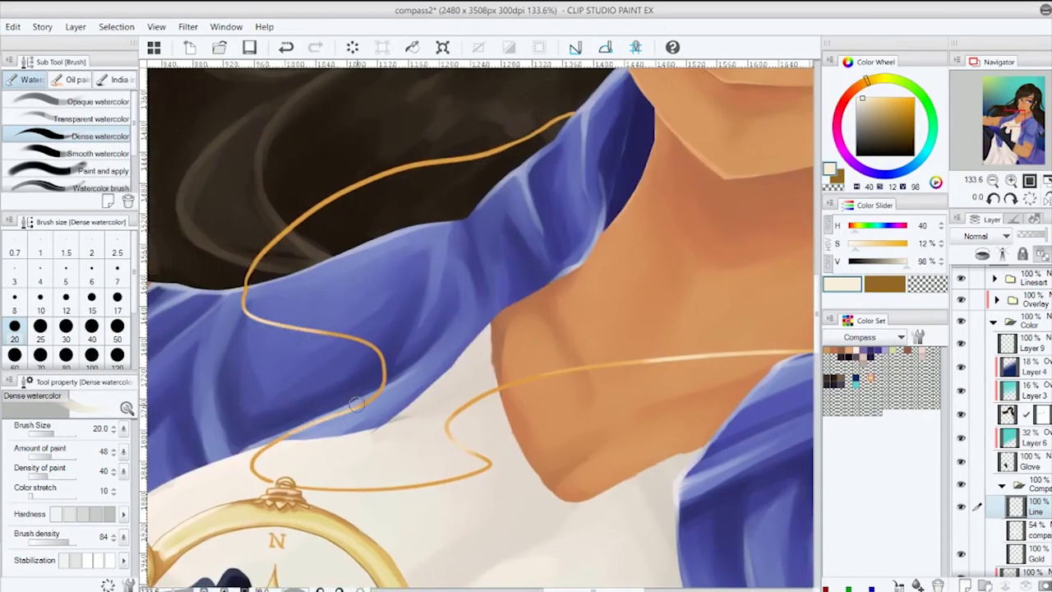
ctrl+shift+click(355, 404)
drag(539, 276, 558, 128)
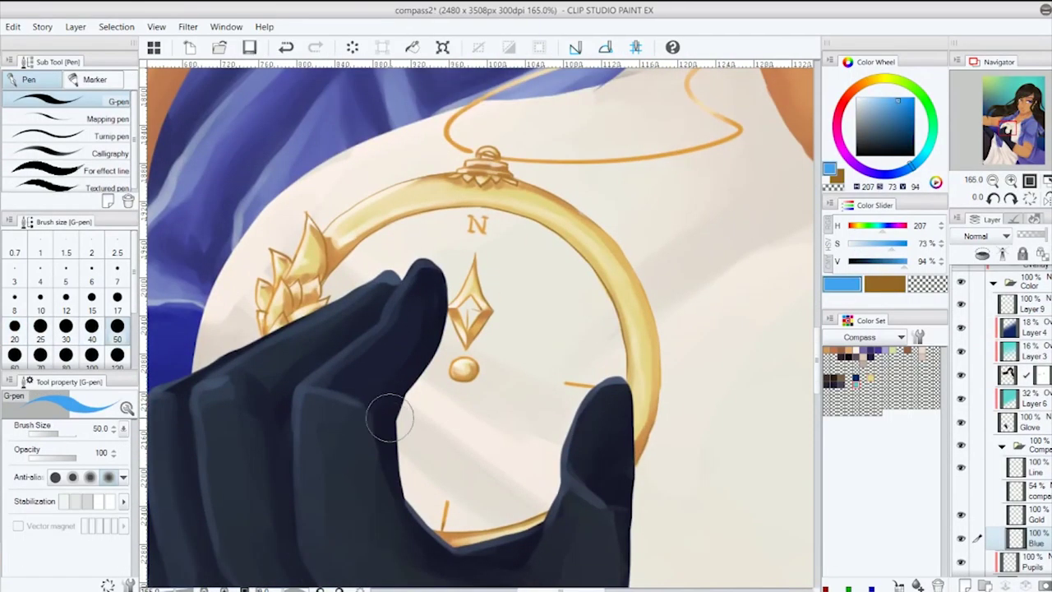
Fill the compass face on the Blue layer with blue (H 207, S 73, V 94) and cover its upper-right area with cyan (H 184, S 73, V 94)
mouse_move(392, 418)
mouse_down()
mouse_move(493, 271)
mouse_move(547, 308)
mouse_move(576, 370)
mouse_up()
drag(493, 231, 534, 271)
mouse_move(395, 239)
mouse_down()
mouse_move(477, 370)
mouse_move(498, 453)
mouse_up()
key(b)
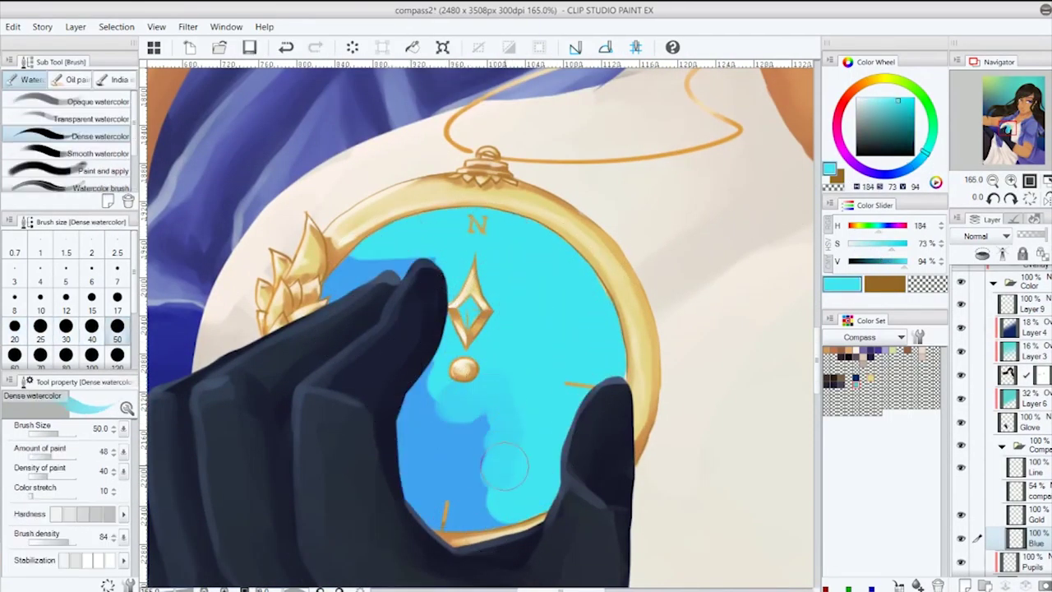
Blend the blue and cyan across the compass face with Opaque watercolor at size 80, adding darker blue (H 207, S 73, V 68)
key(comma)
key(comma)
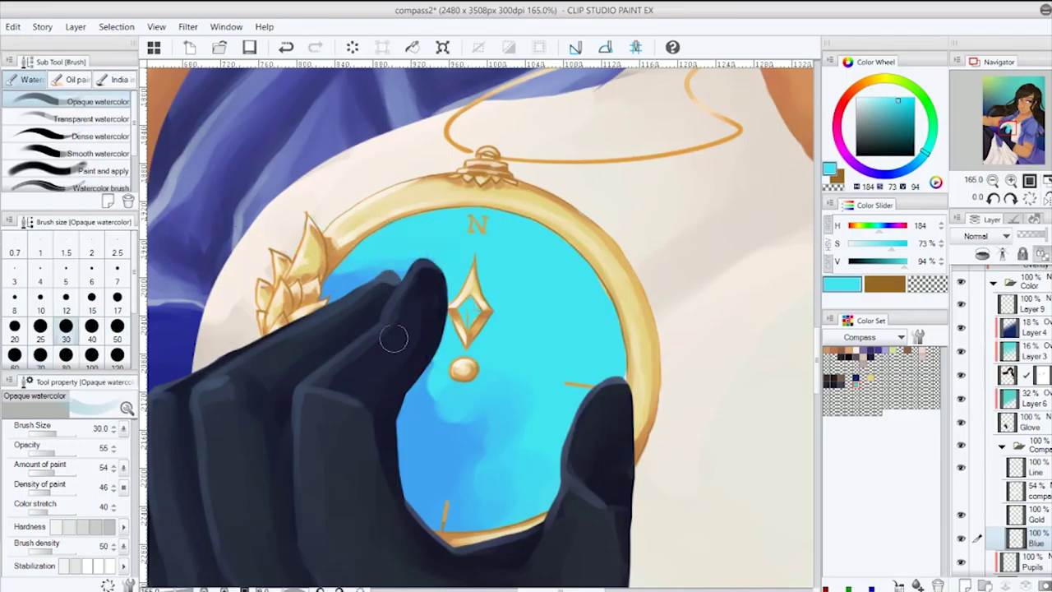
alt+click(422, 376)
key(bracketright)
key(bracketright)
key(bracketright)
key(bracketright)
key(bracketright)
drag(423, 376, 569, 339)
drag(427, 493, 567, 337)
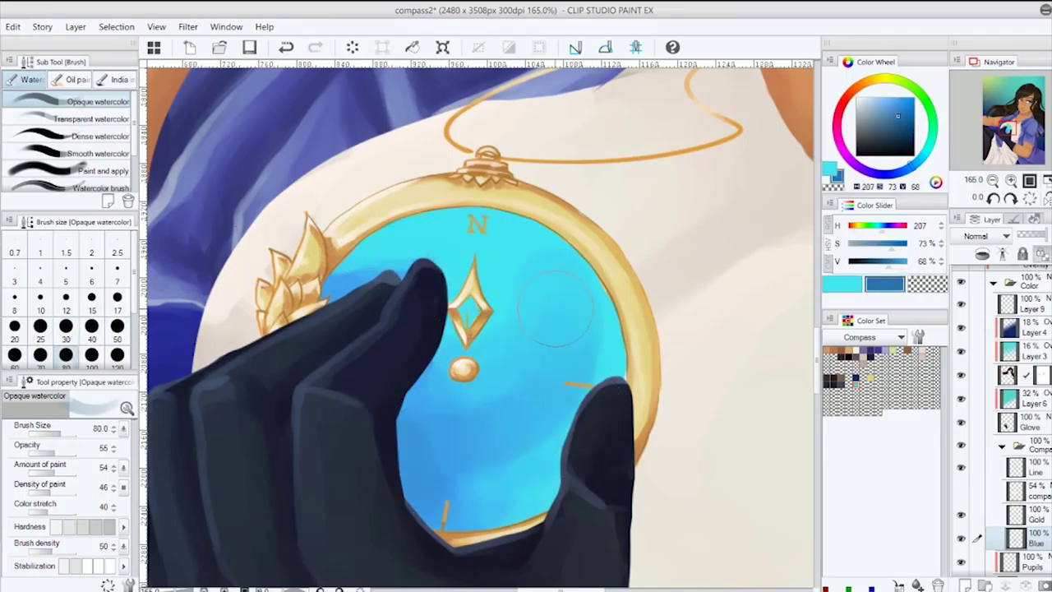
drag(460, 222, 592, 279)
drag(444, 518, 551, 477)
Shade the upper part of the compass face in teal (H 184, S 73, V 67) with Dense watercolor at size 60
alt+click(530, 275)
key(period)
key(period)
alt+click(568, 361)
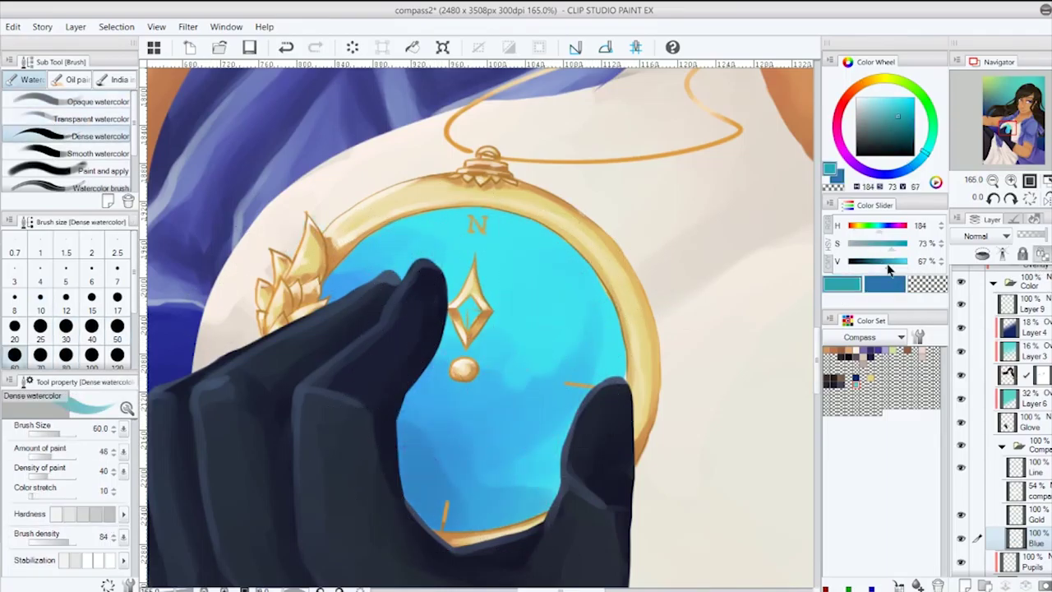
drag(542, 226, 495, 297)
Spray white specks over the compass face with a size 100 Spray airbrush on a new layer clipped to the Blue layer
click(965, 585)
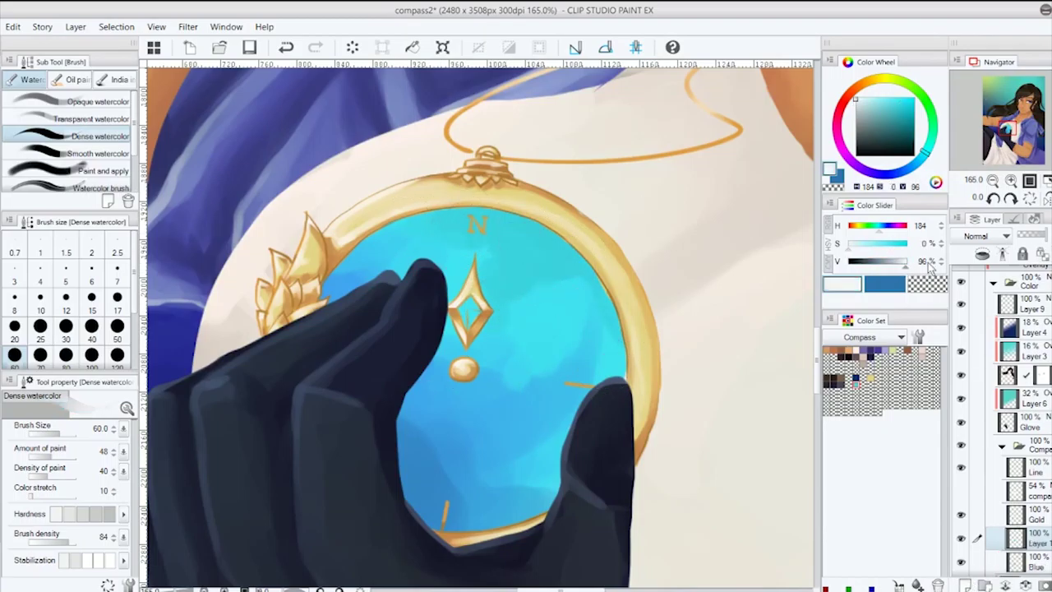
key(b)
key(x)
drag(526, 296, 493, 460)
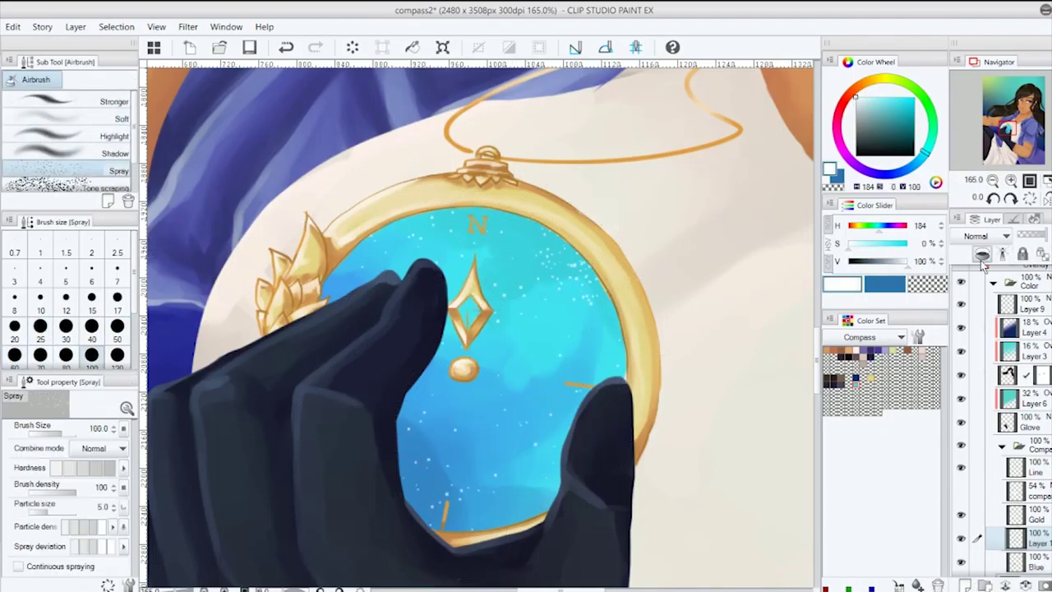
Select the Line layer, set the painting colour to near-white (H 39, S 0, V 98) and check the whole illustration
alt+click(625, 164)
key(b)
key(b)
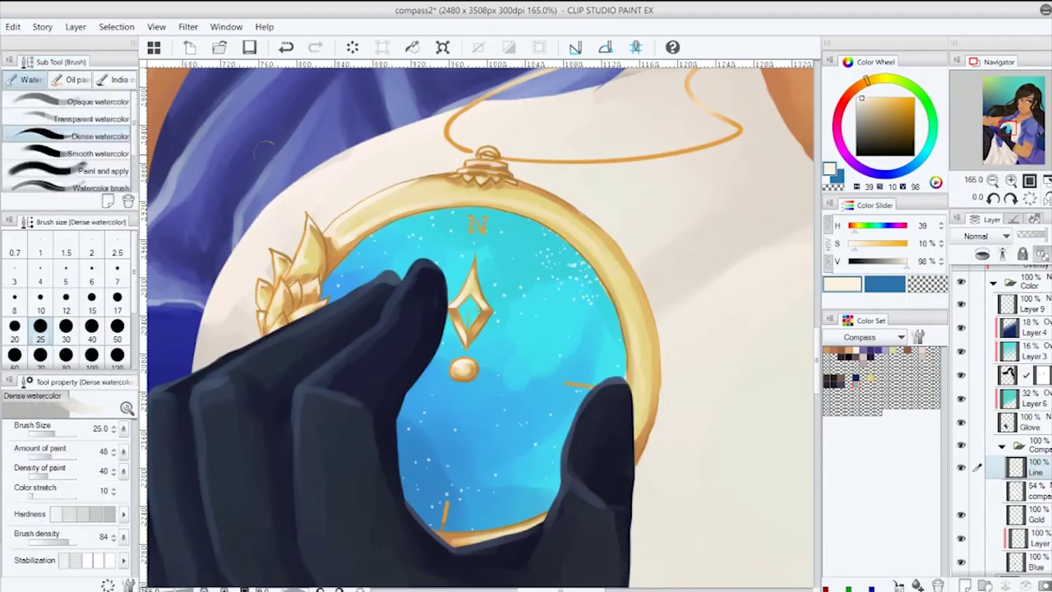
drag(859, 252, 848, 244)
key(ctrl+0)
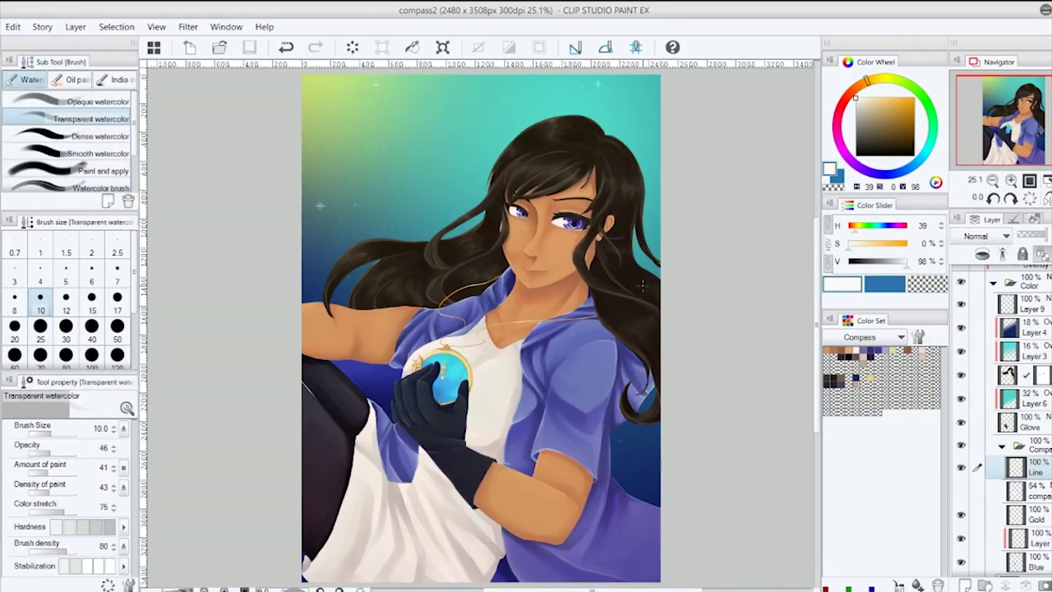
scroll(458, 378, up, 3)
scroll(1019, 361, down, 3)
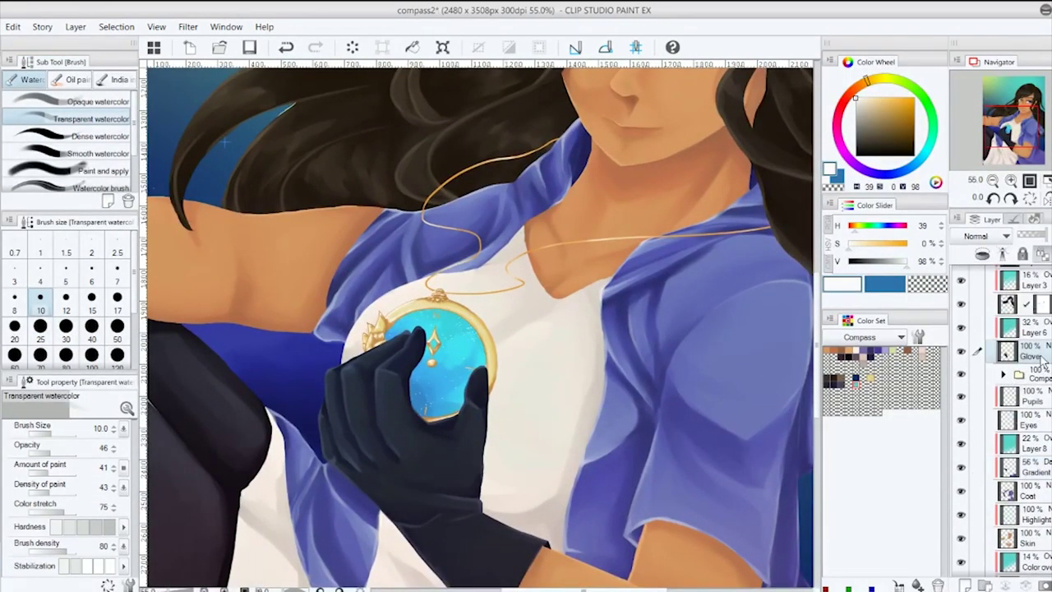
Add a radial near-white-to-transparent gradient over the compass and hand on a new layer, and move it above Layer 6, clipped to the glove
key(ctrl+shift+n)
key(g)
key(g)
drag(435, 361, 531, 440)
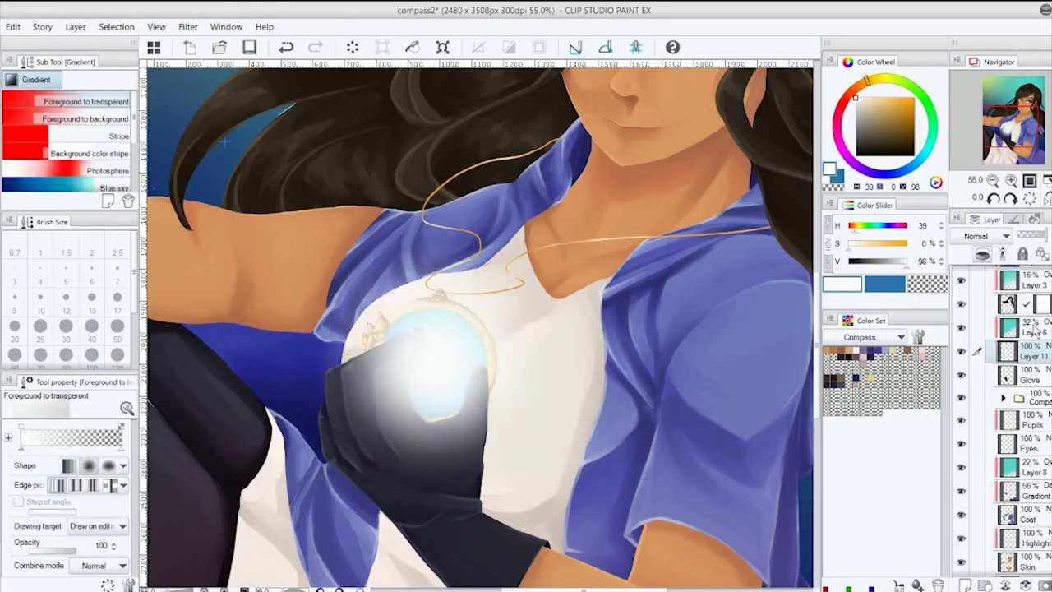
drag(1028, 352, 1027, 327)
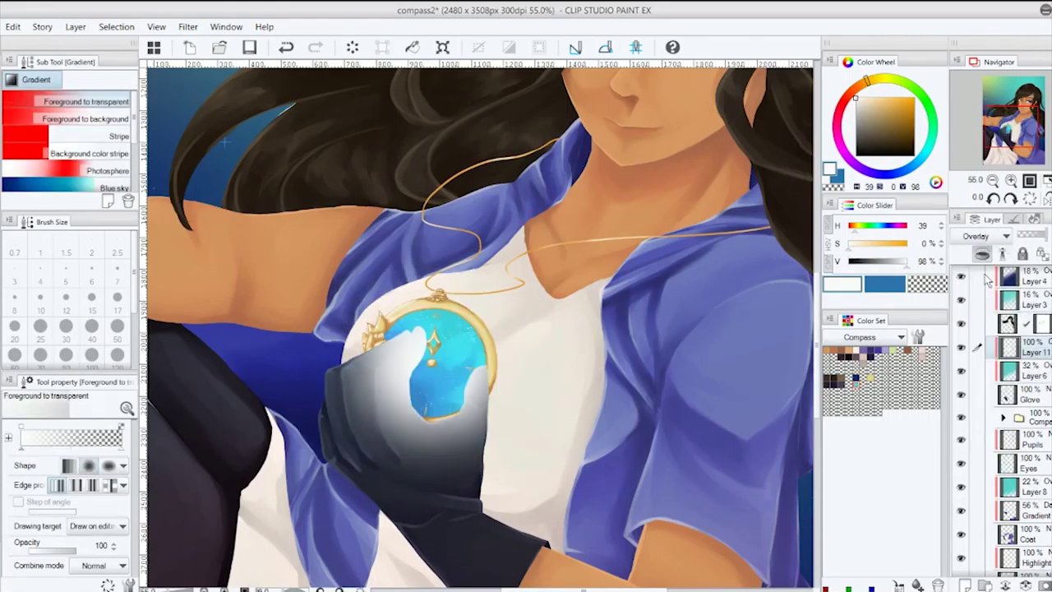
Try the gradient layer in Overlay blending mode at 42% opacity
click(986, 236)
click(982, 415)
drag(1037, 236, 990, 262)
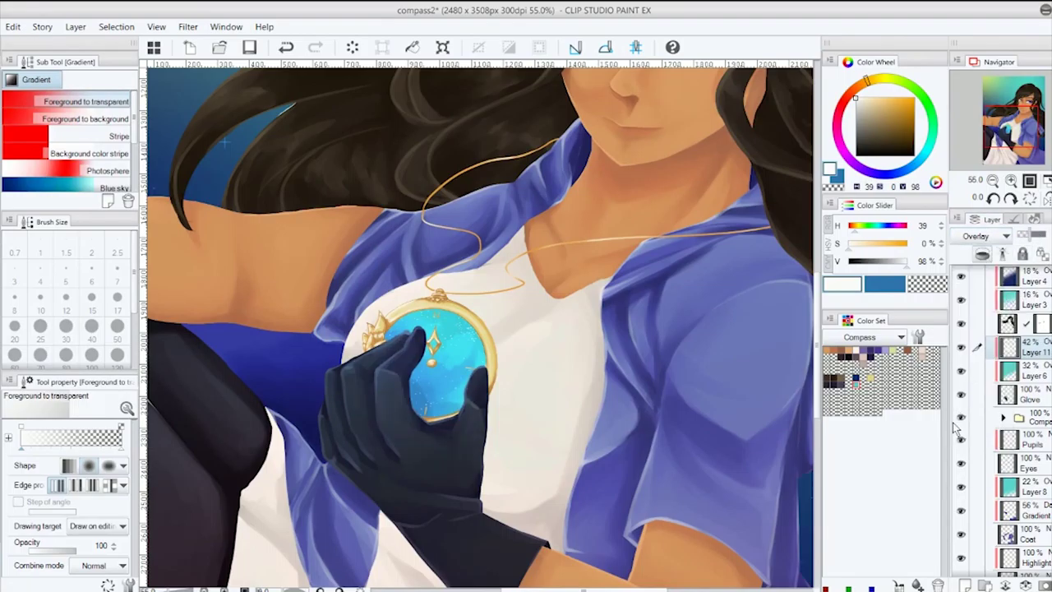
Set the gradient layer's blending mode to Add (Glow) with 11% opacity
click(987, 236)
click(982, 390)
drag(1037, 235, 1020, 236)
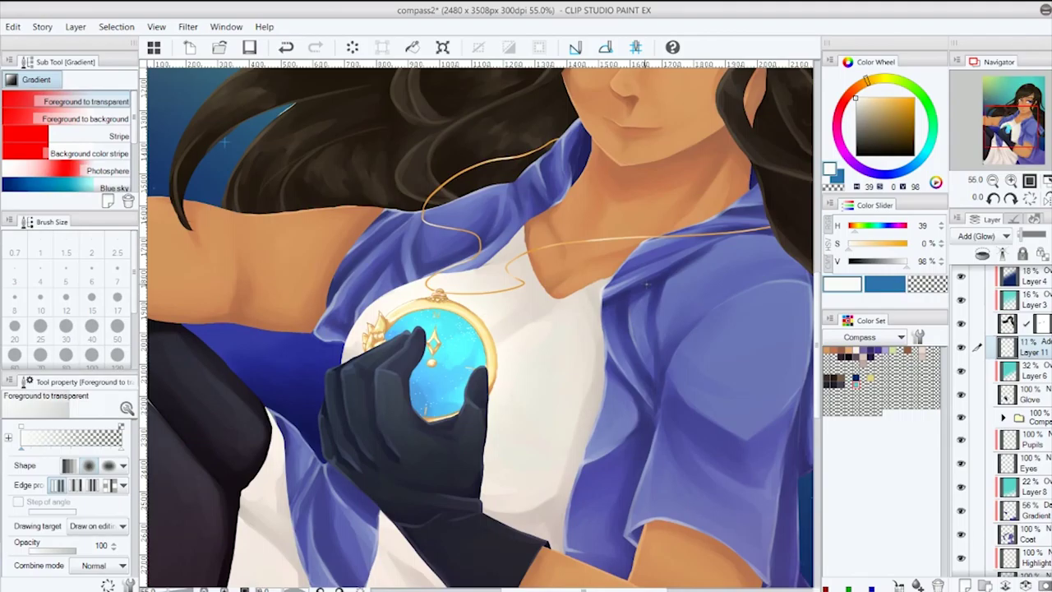